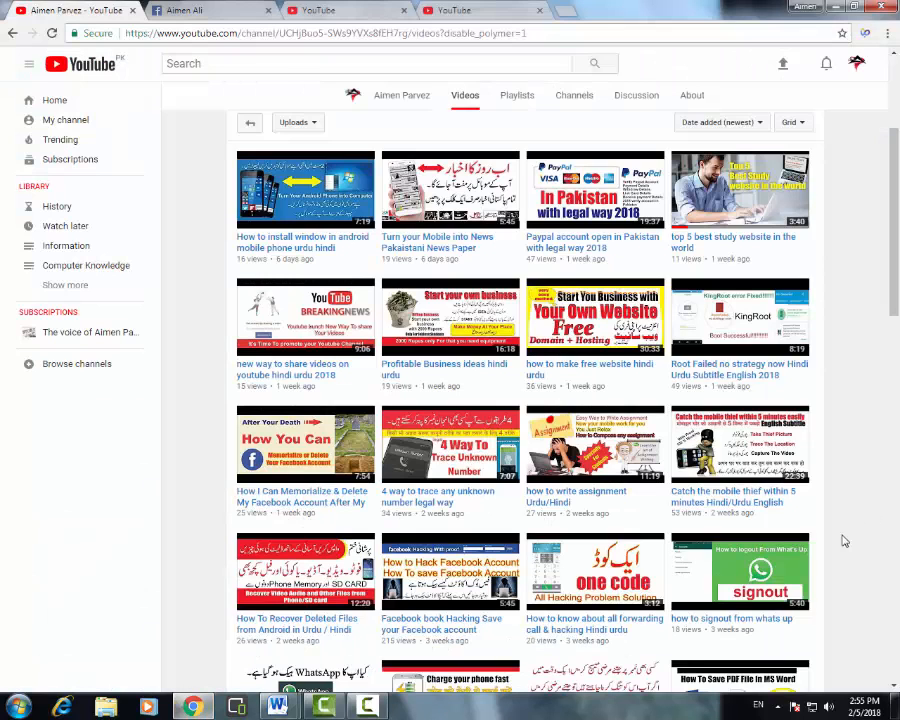
- Minimize Chrome so the blank Word document, Document1, is showing
scroll(845, 599, up, 1)
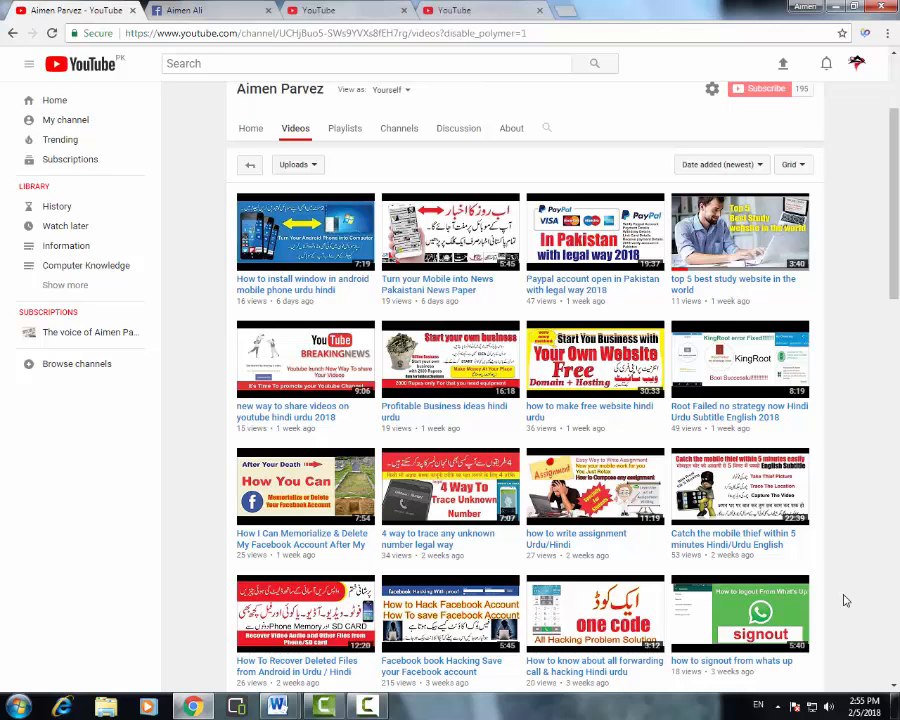
click(838, 8)
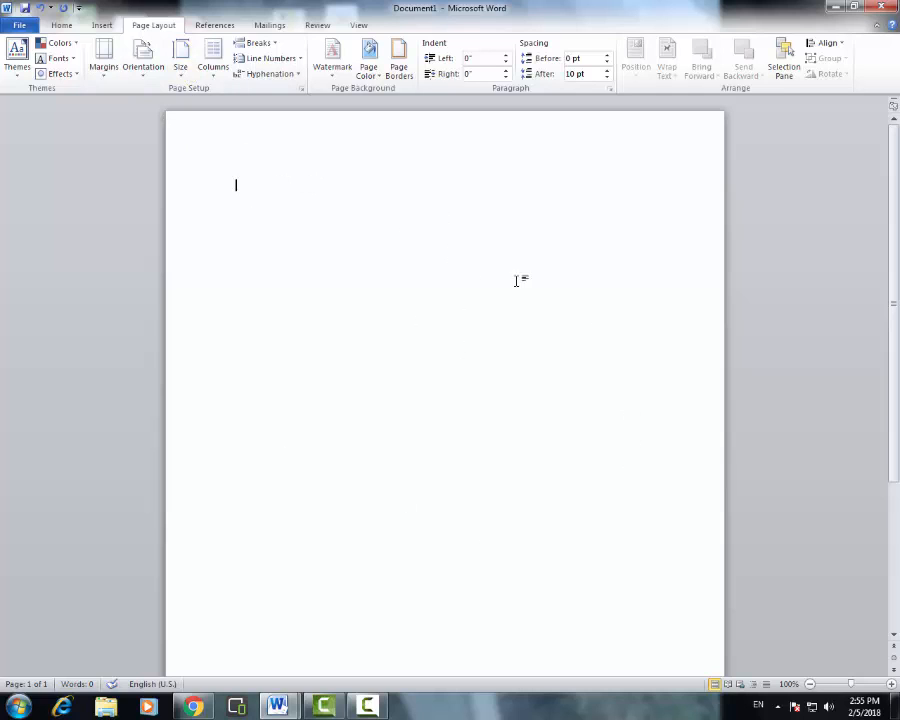
- Set the paper size to A4 and dismiss the Windows colour scheme prompt
click(181, 70)
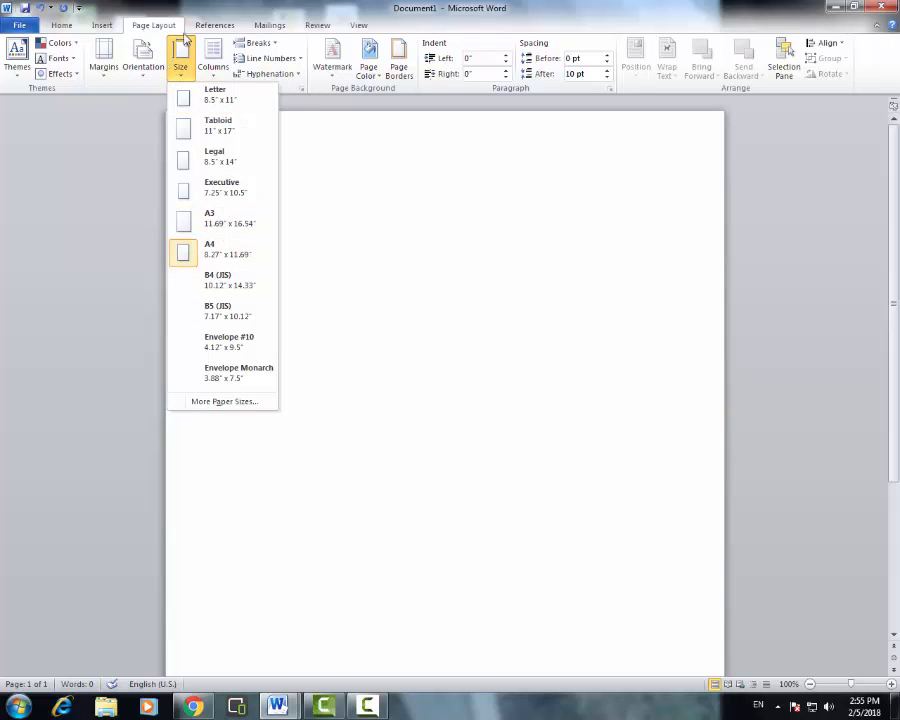
click(210, 252)
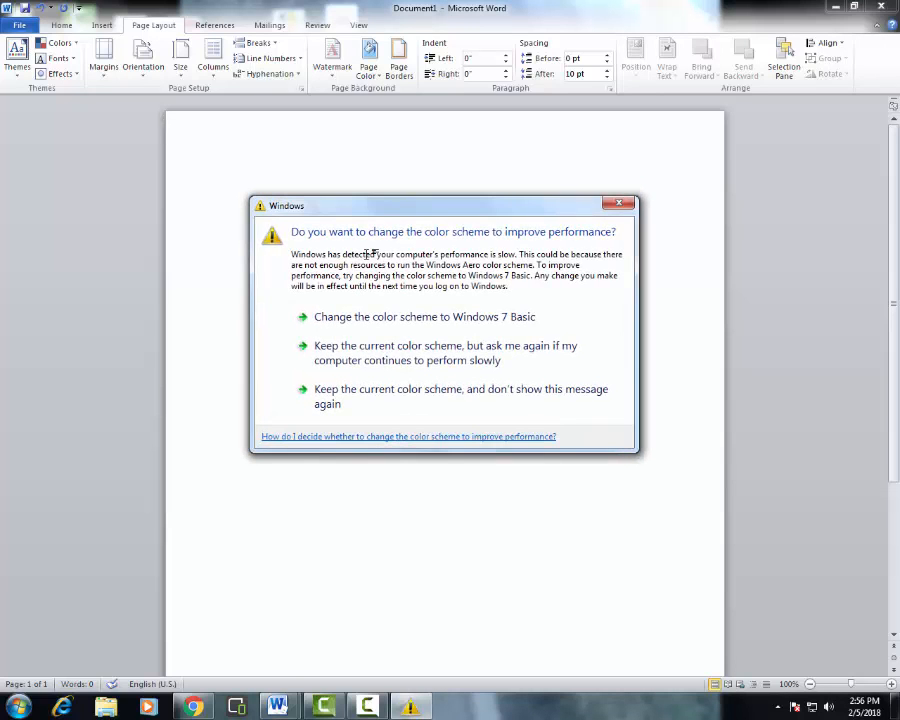
click(623, 203)
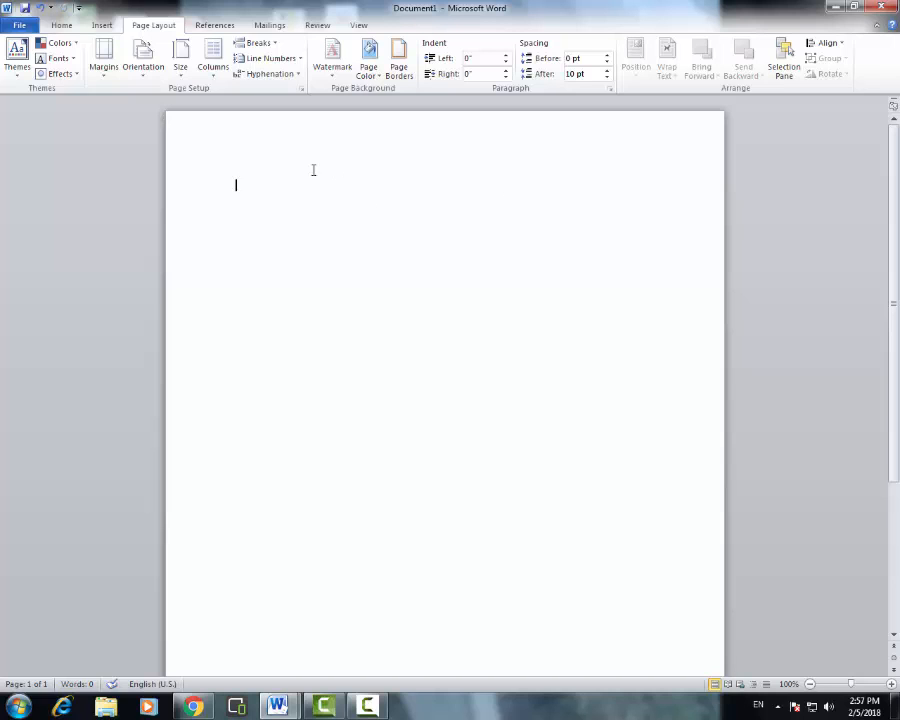
- Paste a centred INTERNSHIP REPORT heading, set it to 18 pt, and start a new line below
click(62, 27)
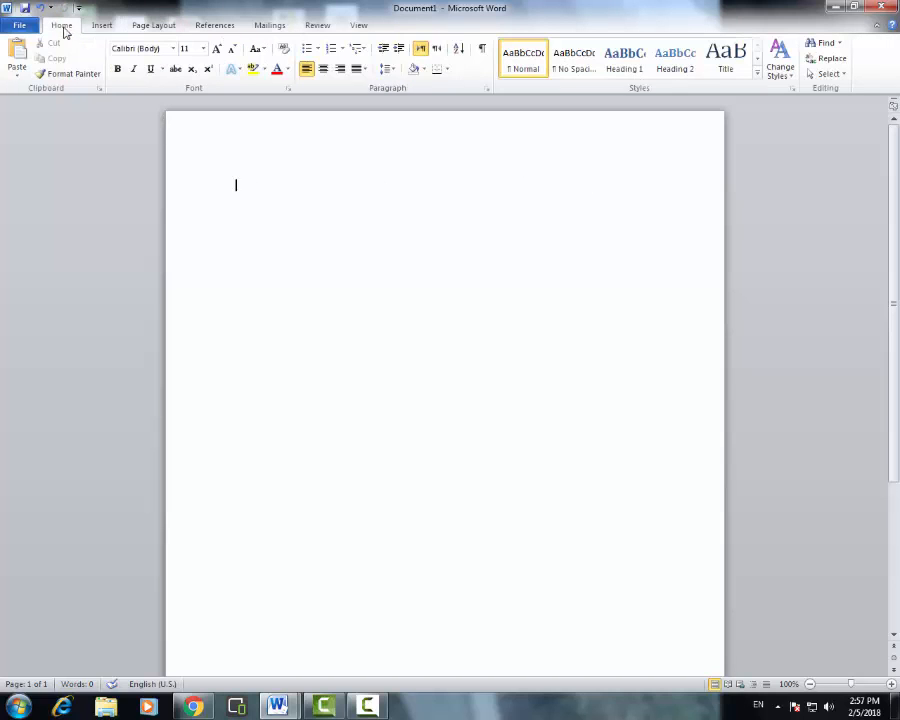
click(324, 69)
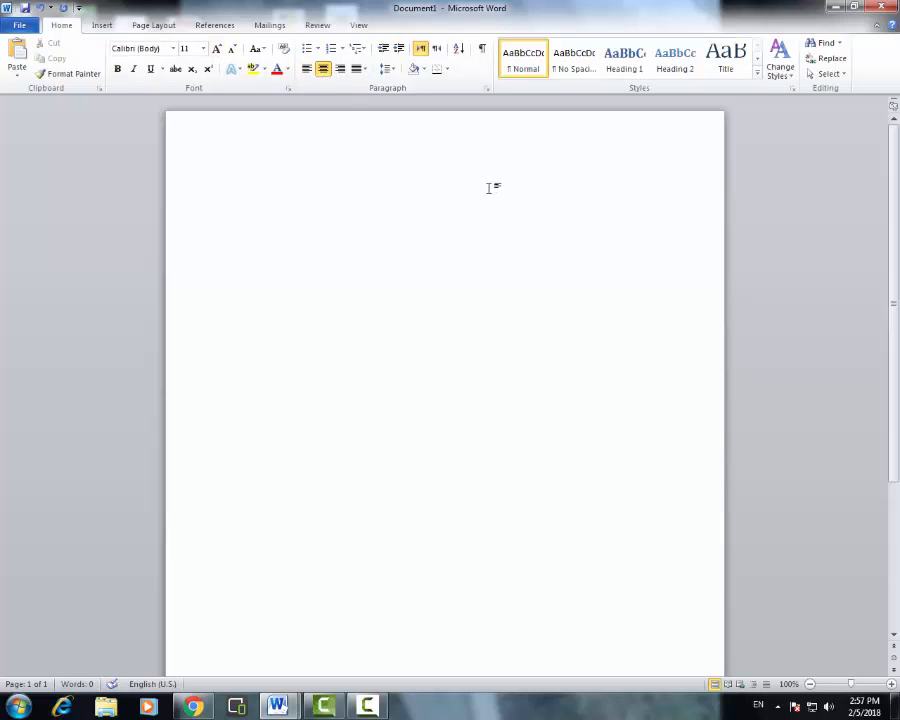
text(INTERNSHIP REPORT)
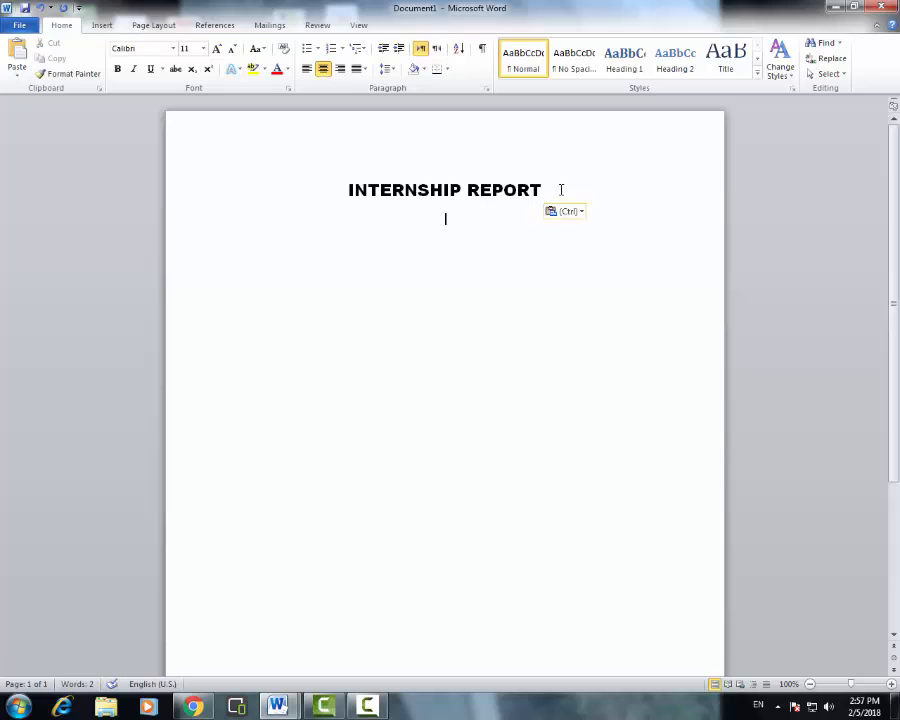
drag(561, 190, 348, 190)
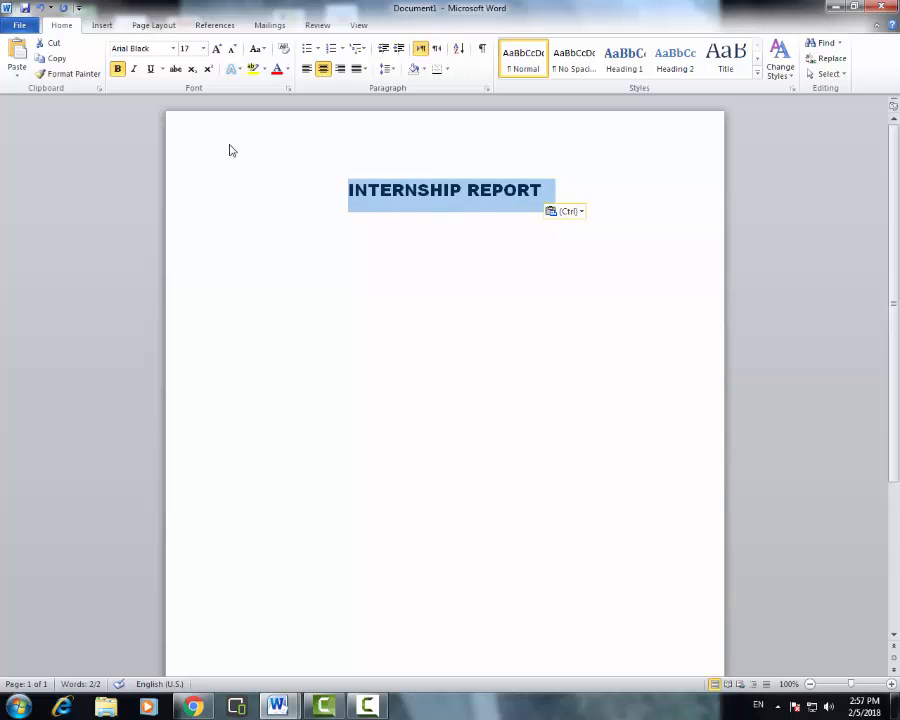
click(203, 48)
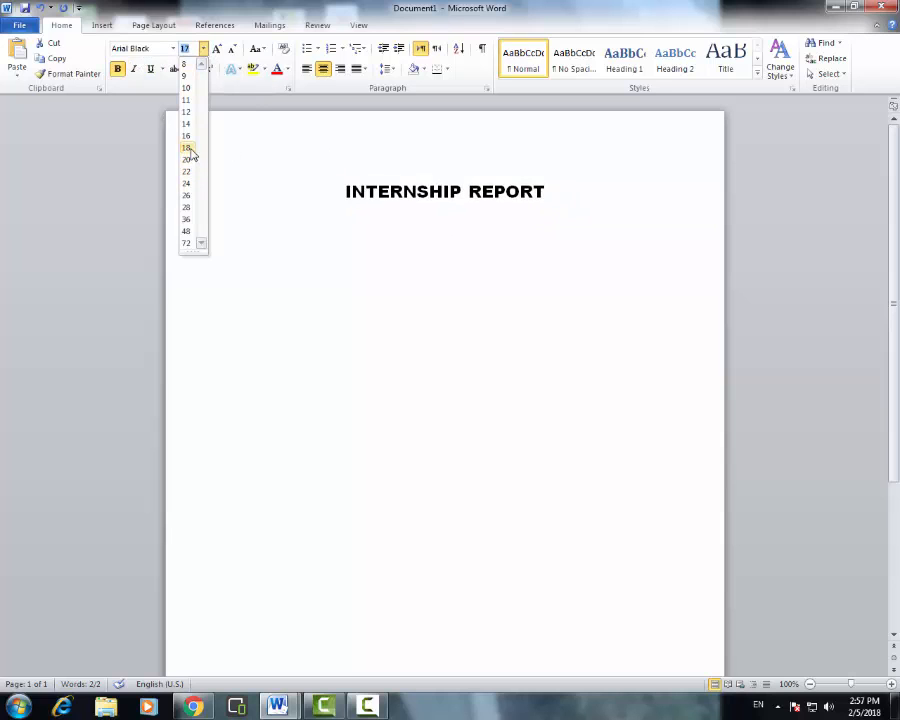
click(188, 148)
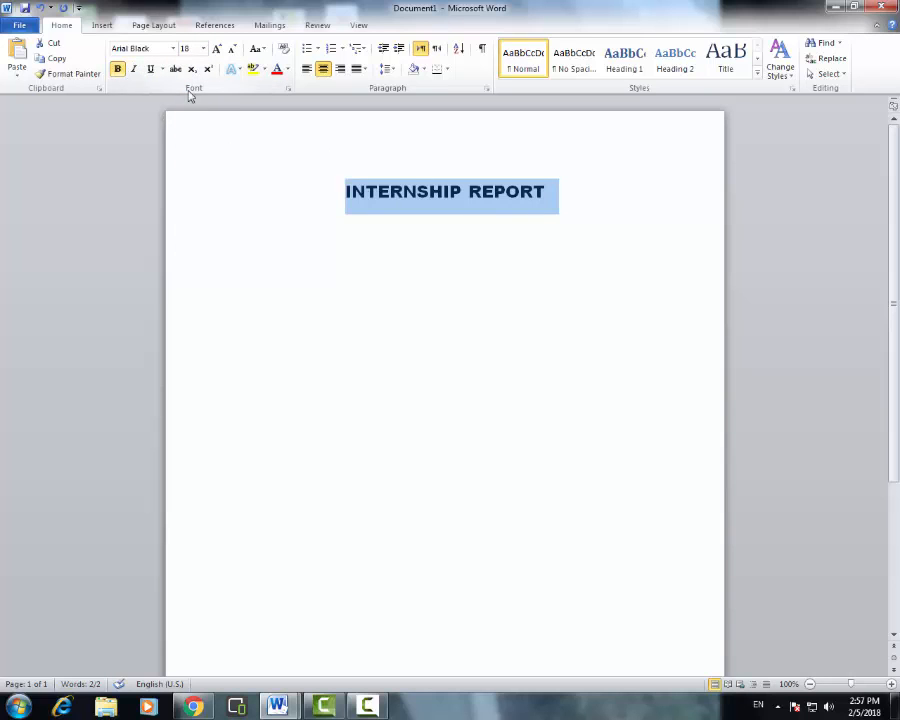
click(557, 198)
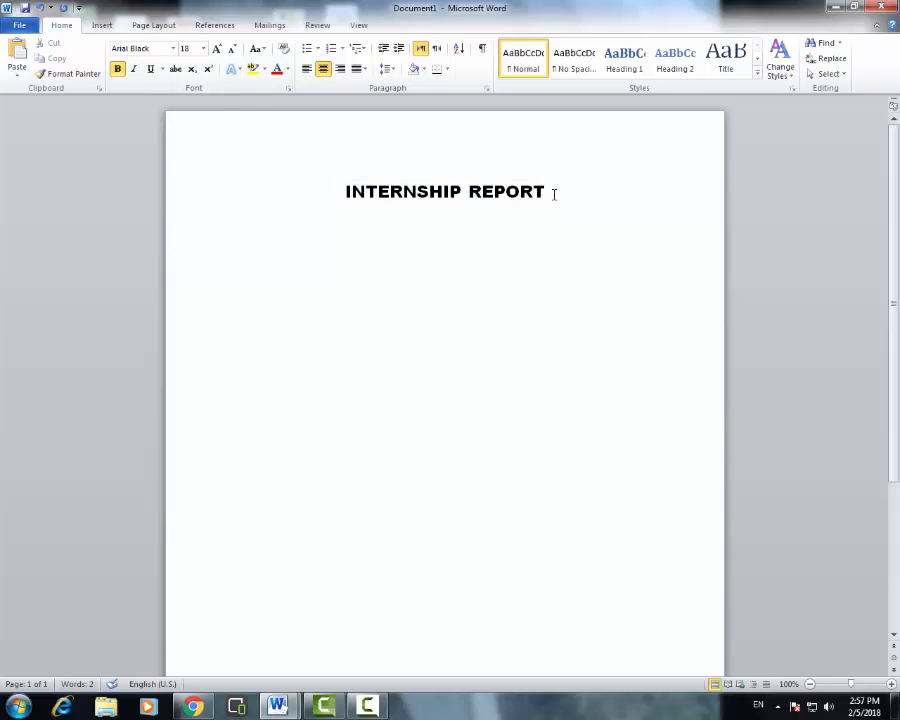
key(Return)
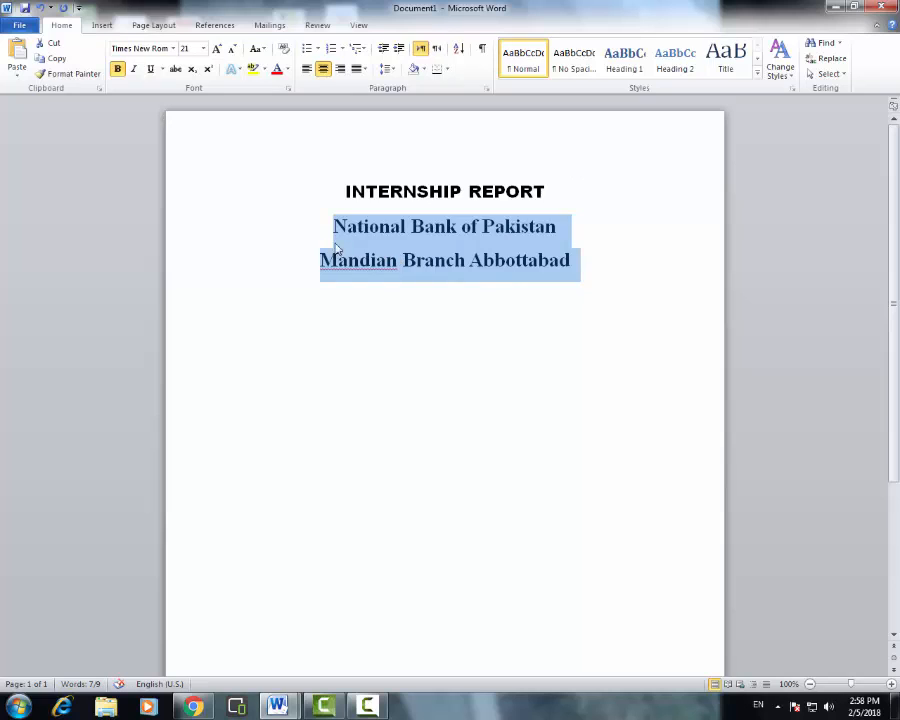
- Check the National Bank of Pakistan and Mandian Branch Abbottabad lines, then add an empty line below
click(367, 232)
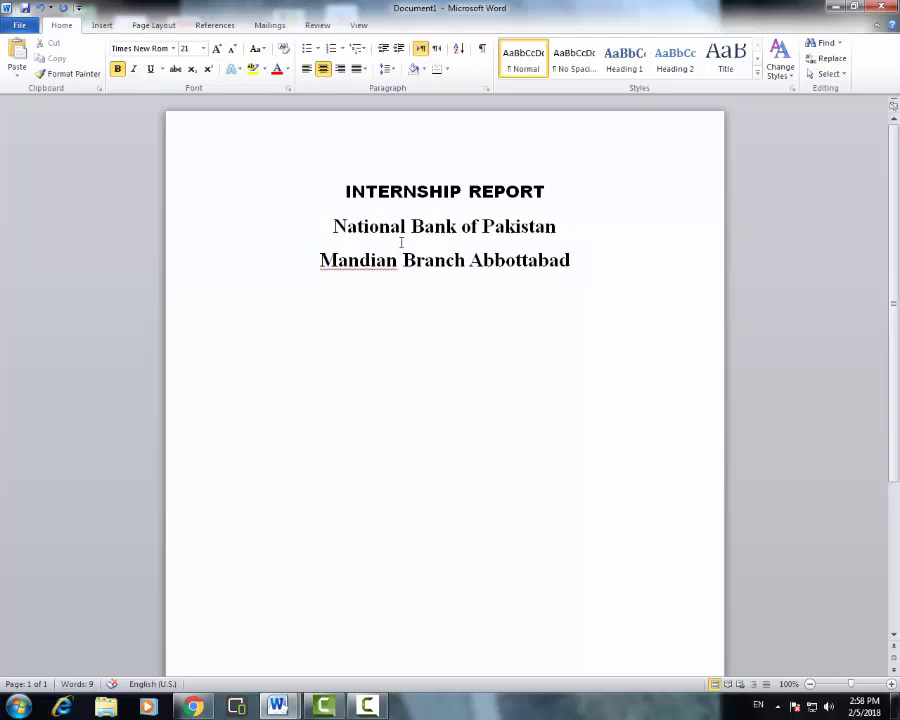
drag(331, 231, 349, 262)
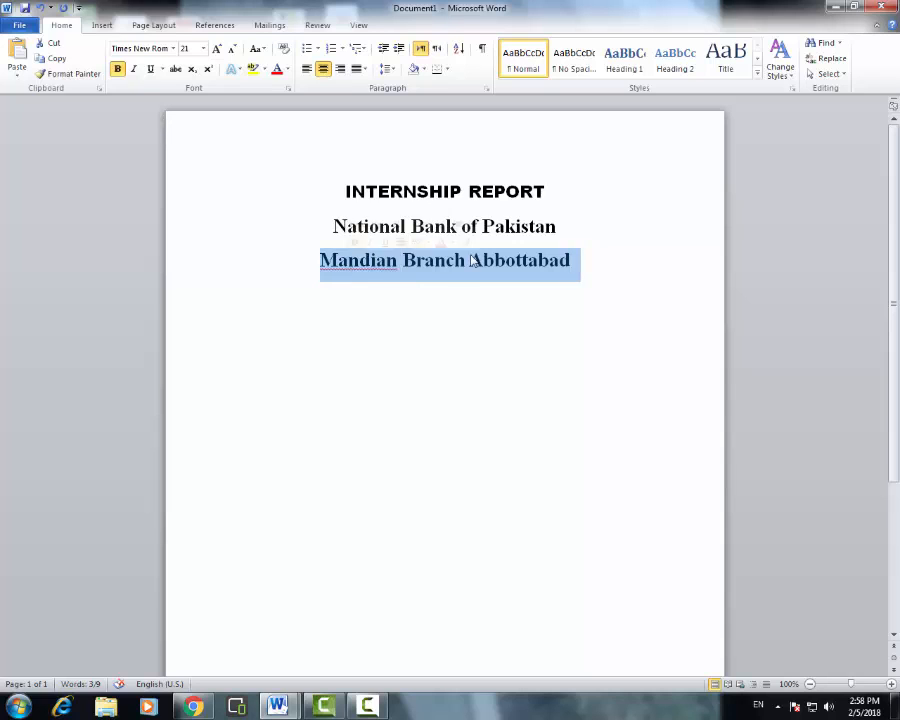
drag(550, 228, 372, 229)
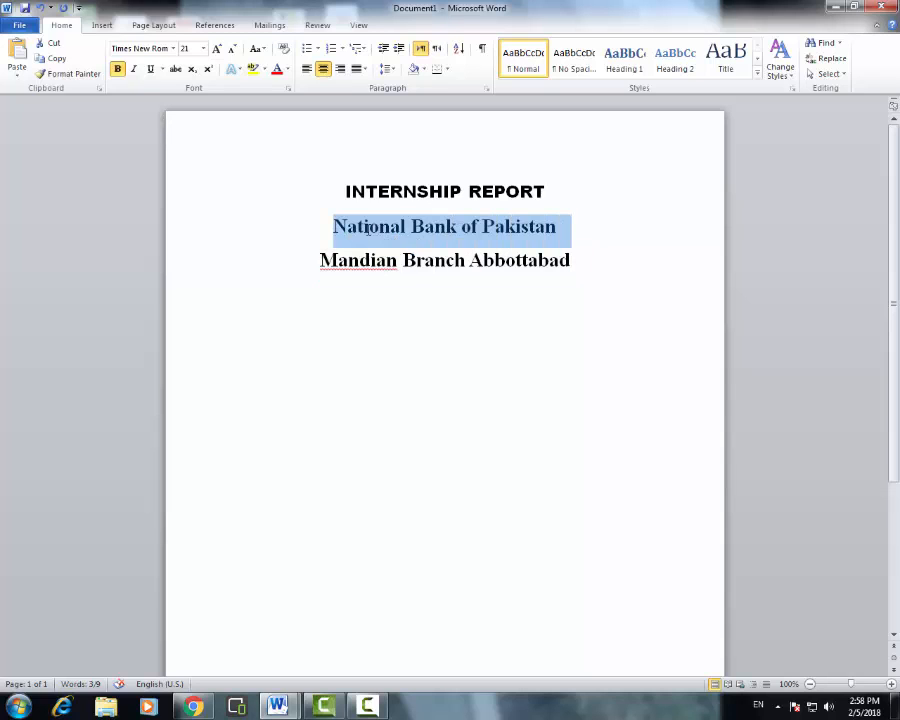
drag(570, 261, 356, 261)
click(443, 268)
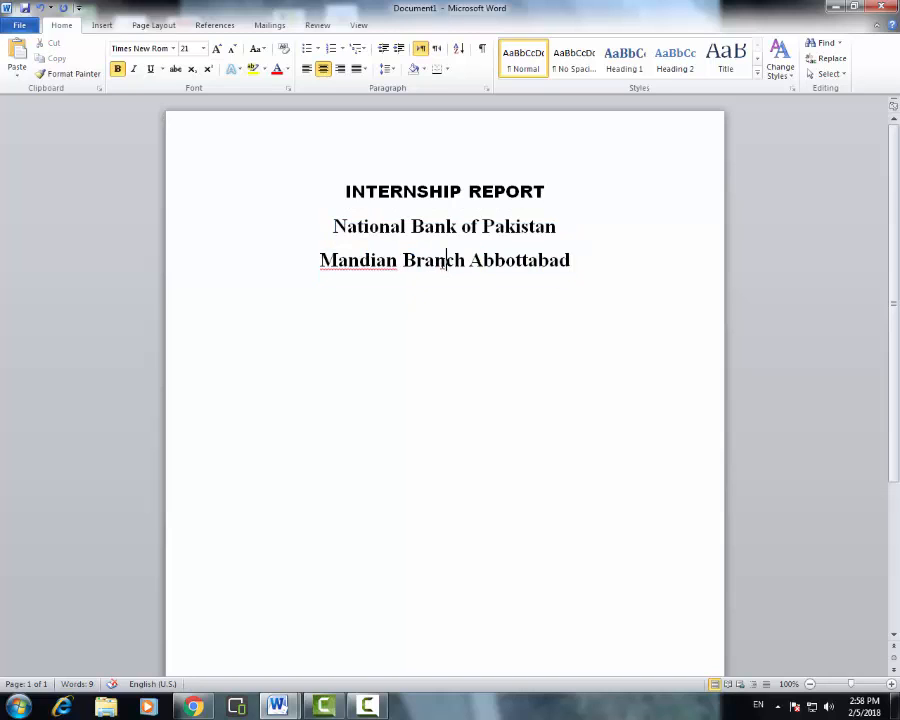
click(584, 263)
key(Return)
key(Return)
- Insert the picture file 'photo' from the Desktop folder
click(102, 25)
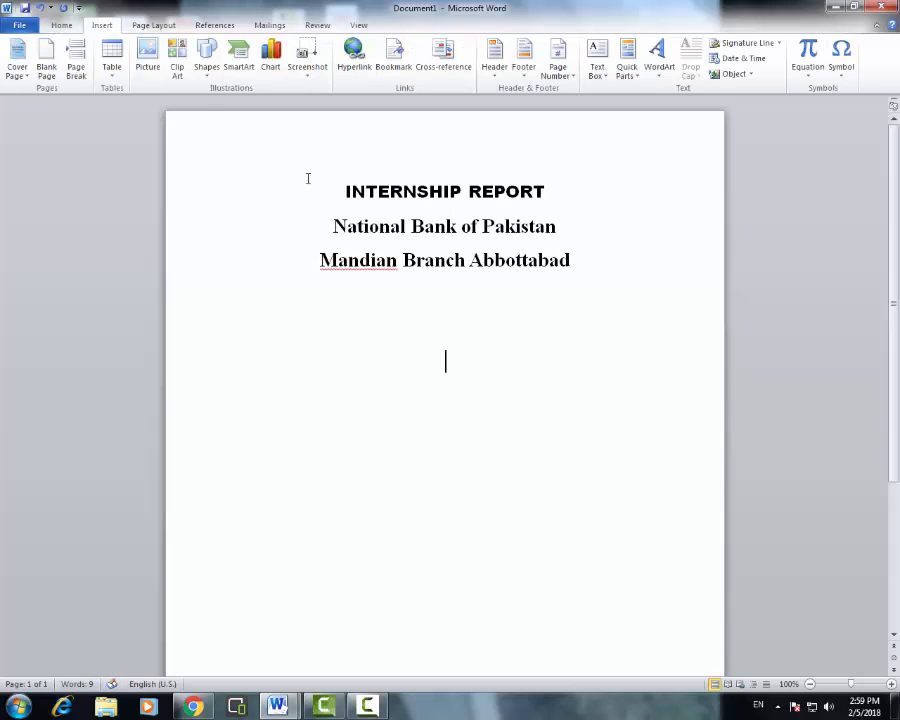
click(148, 78)
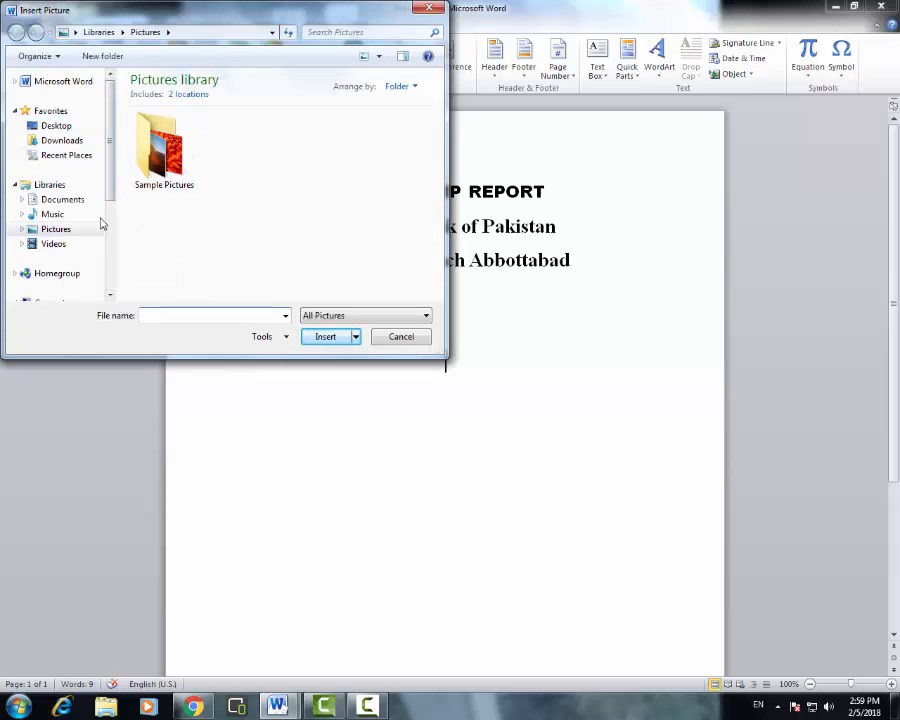
click(76, 126)
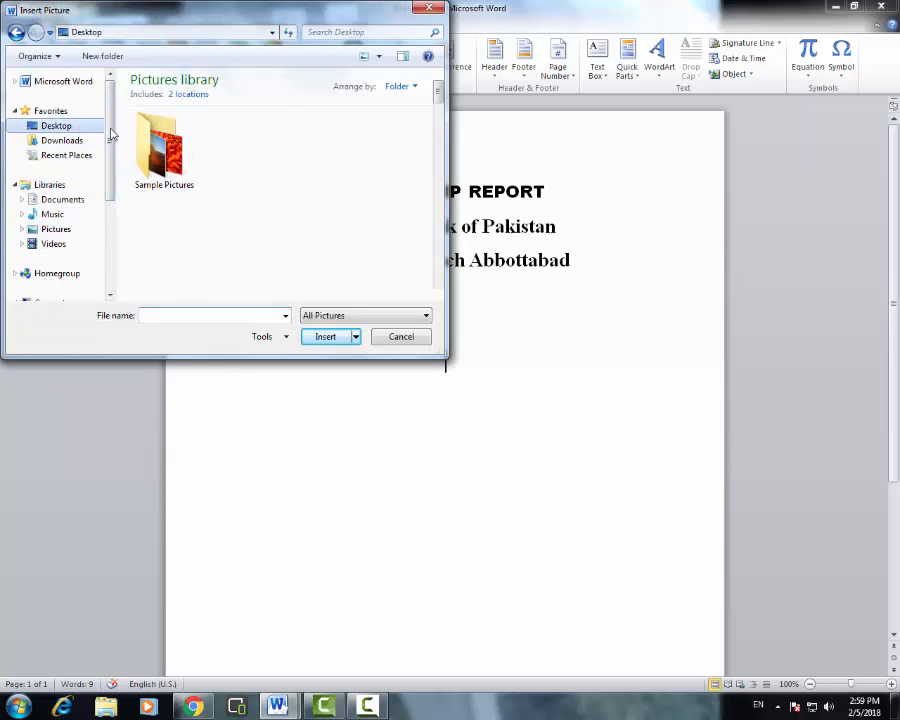
drag(437, 90, 445, 258)
click(273, 207)
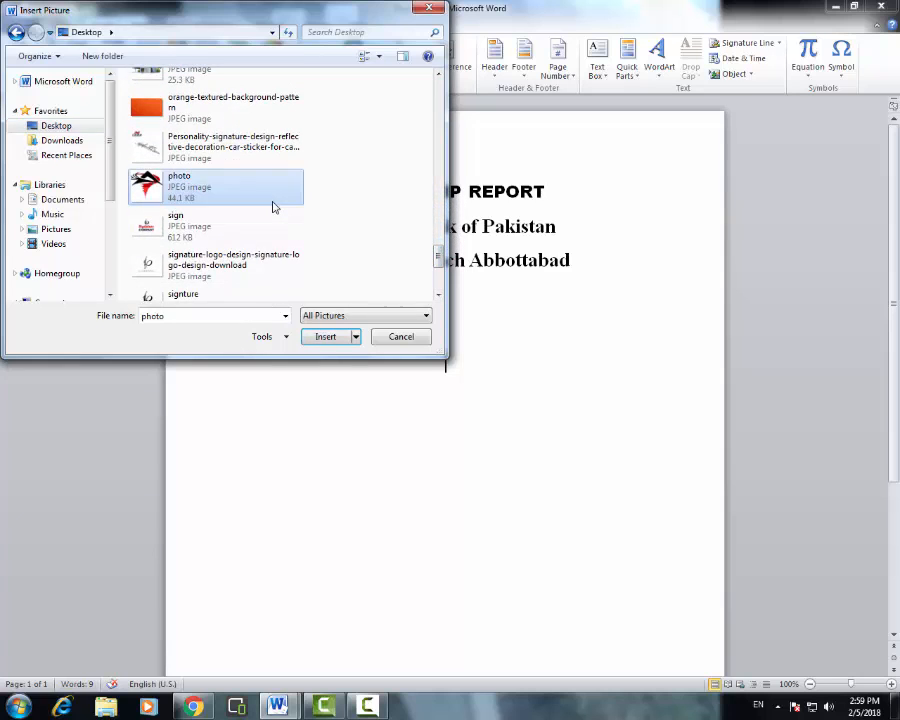
double_click(273, 207)
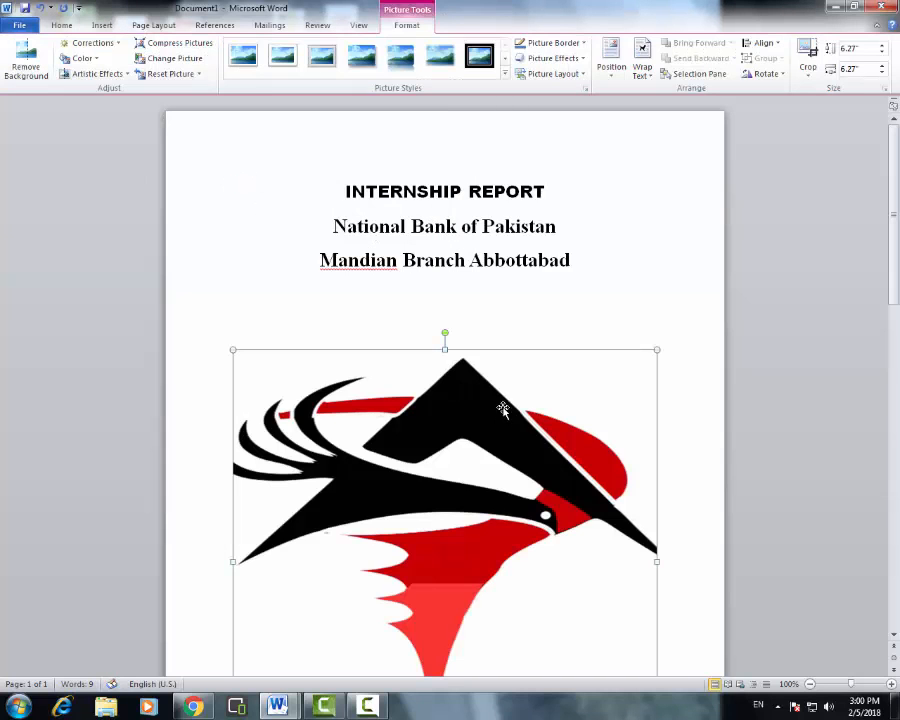
- Set the logo picture's text wrapping to Behind Text so it can be moved freely
scroll(489, 362, down, 5)
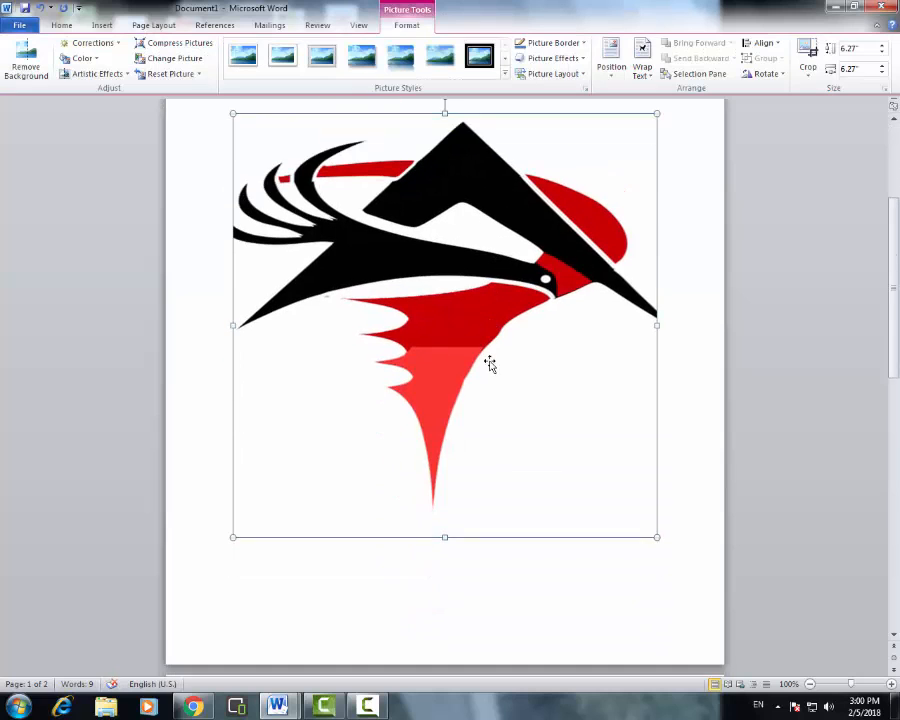
scroll(489, 362, up, 3)
drag(462, 432, 500, 366)
drag(449, 433, 510, 320)
drag(424, 428, 474, 338)
scroll(488, 387, down, 1)
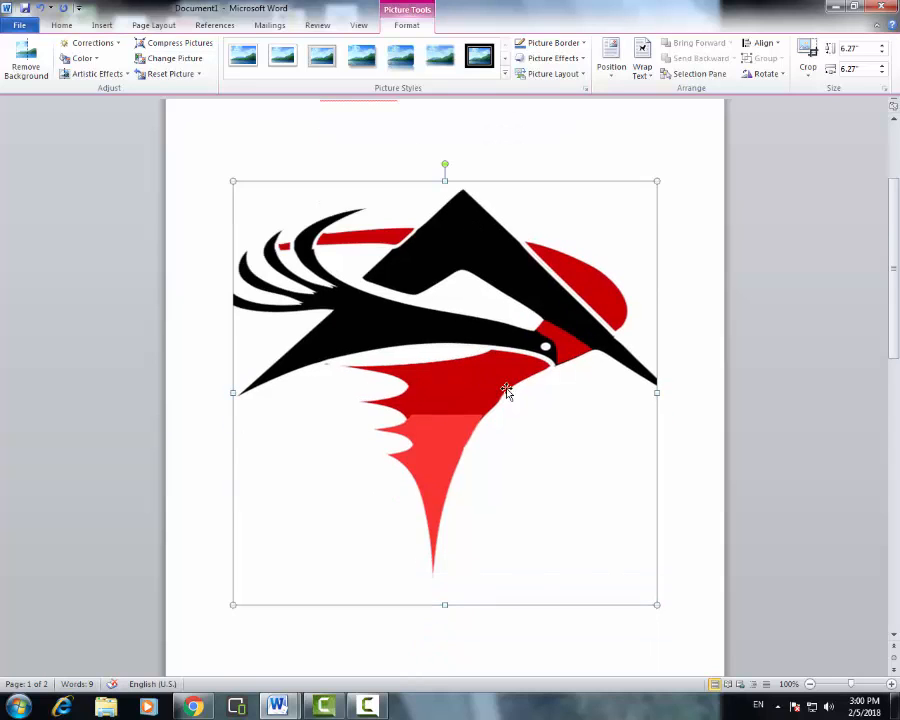
scroll(494, 358, up, 2)
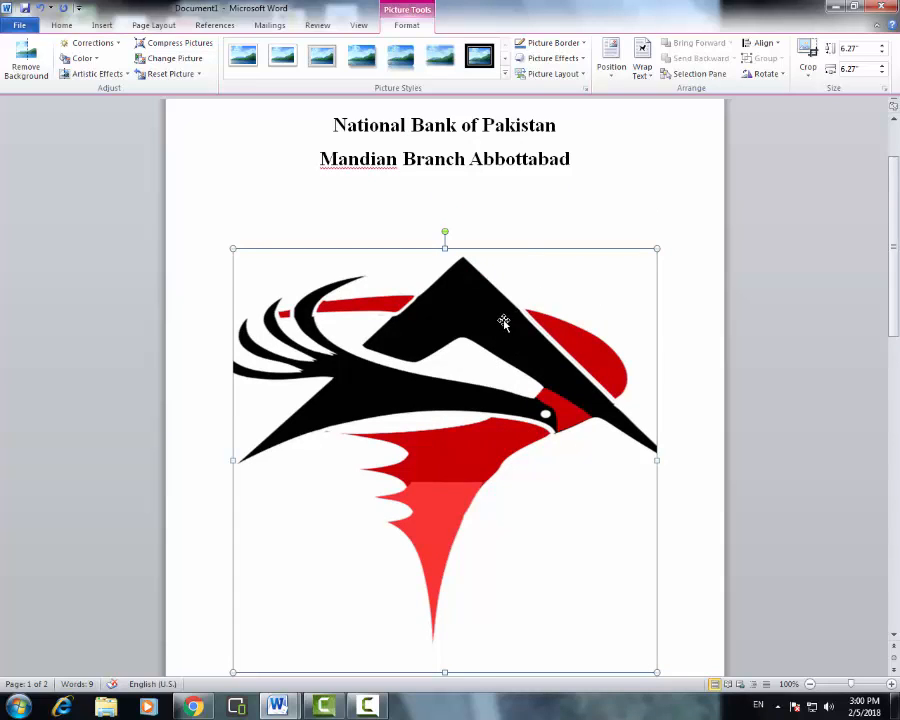
right_click(483, 304)
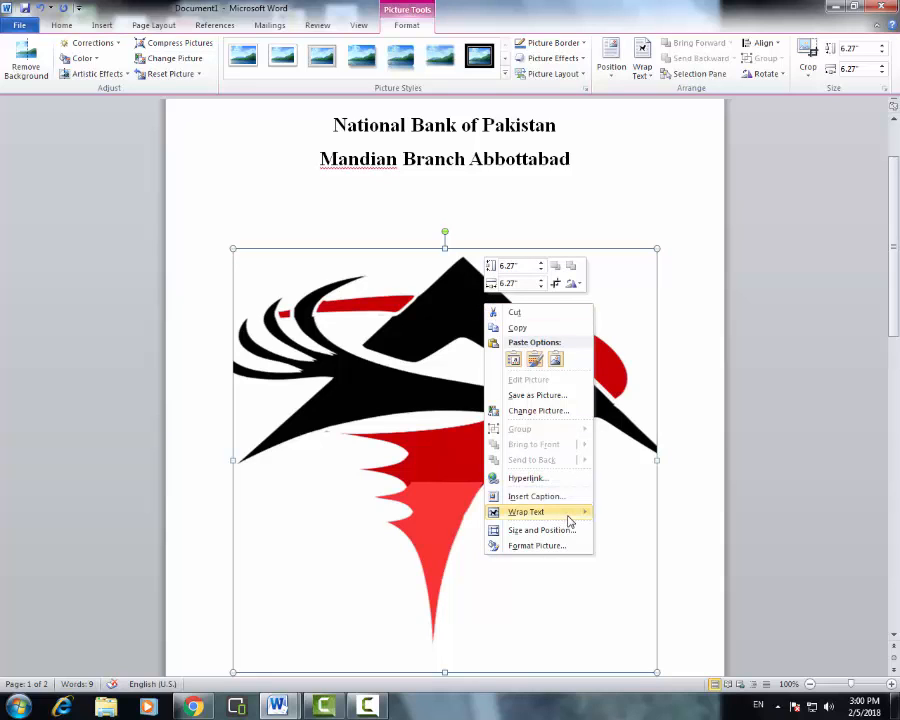
mouse_move(571, 518)
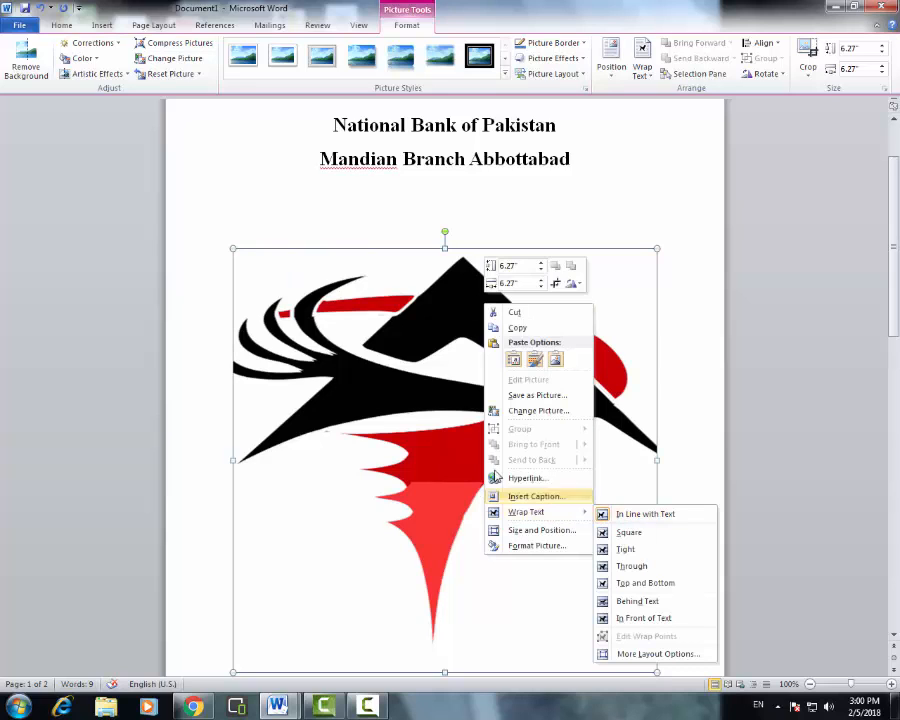
right_click(408, 347)
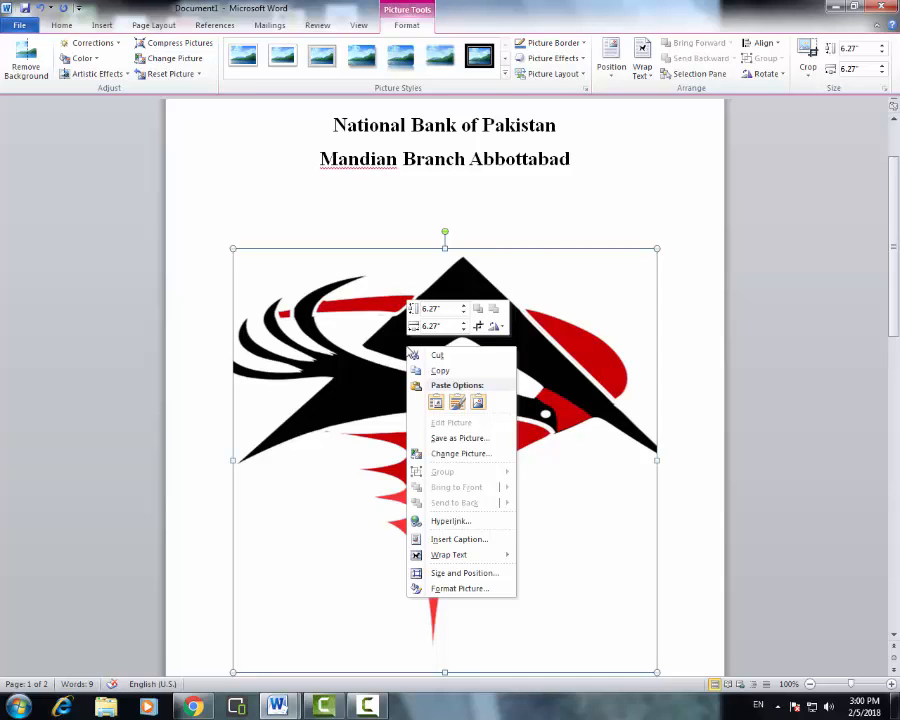
mouse_move(497, 558)
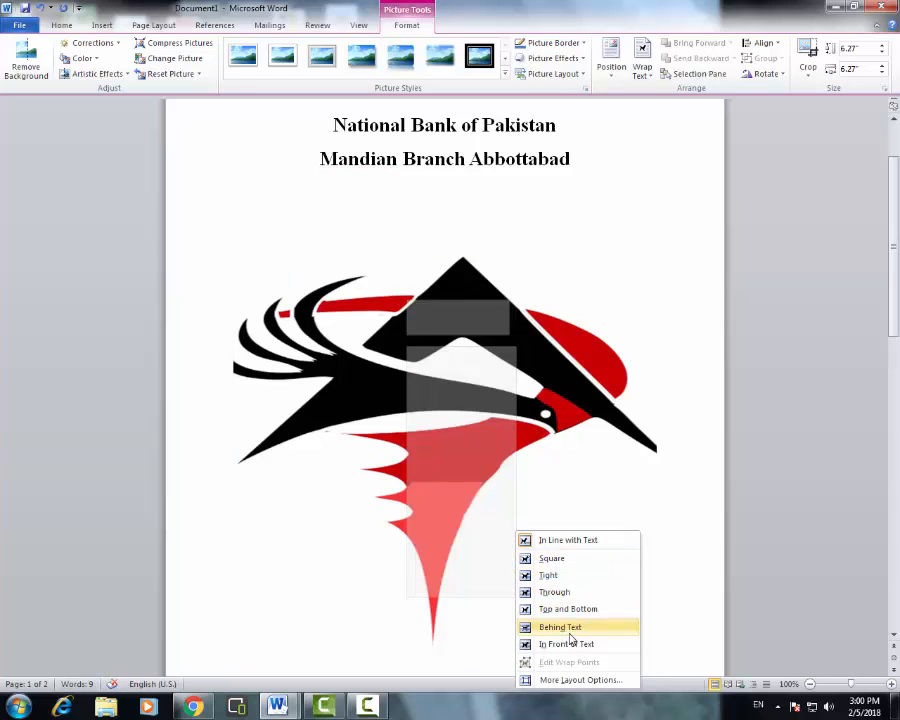
click(570, 630)
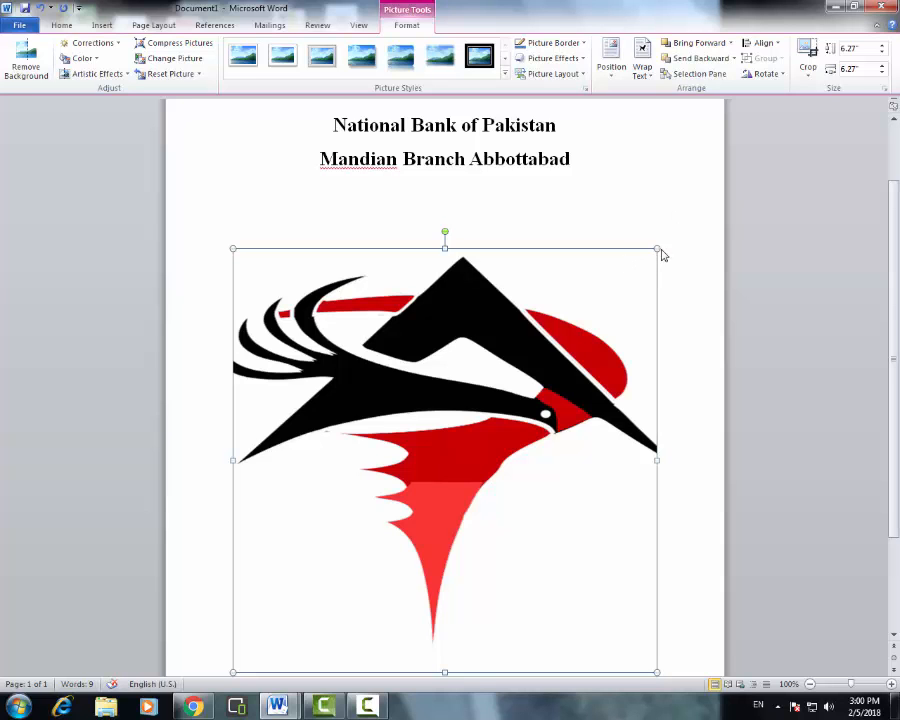
- Shrink the logo to about 2.57 inches and centre it under the title lines
drag(657, 249, 450, 300)
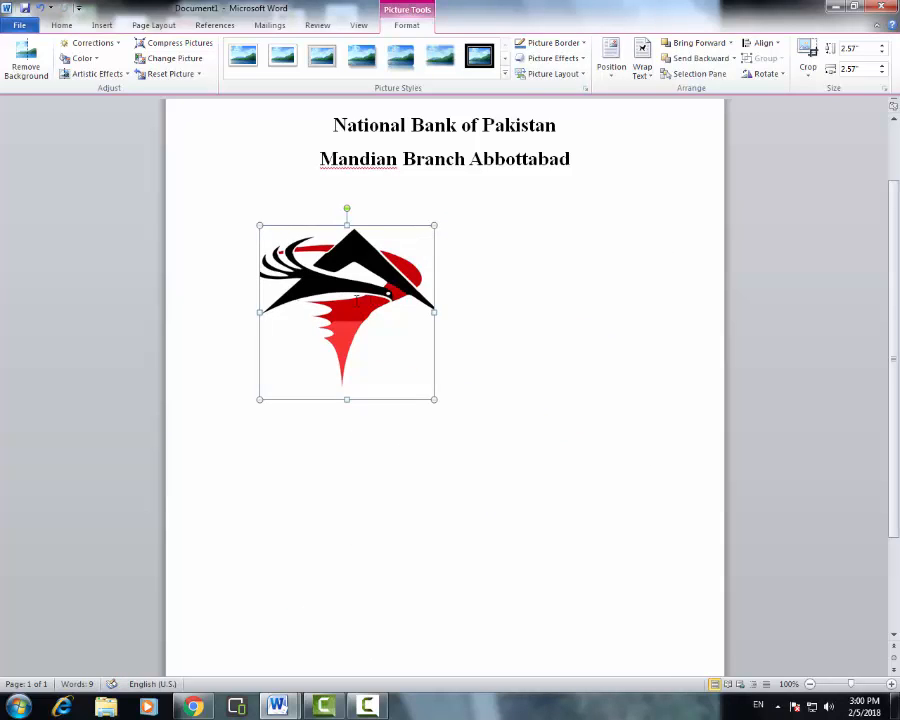
click(549, 300)
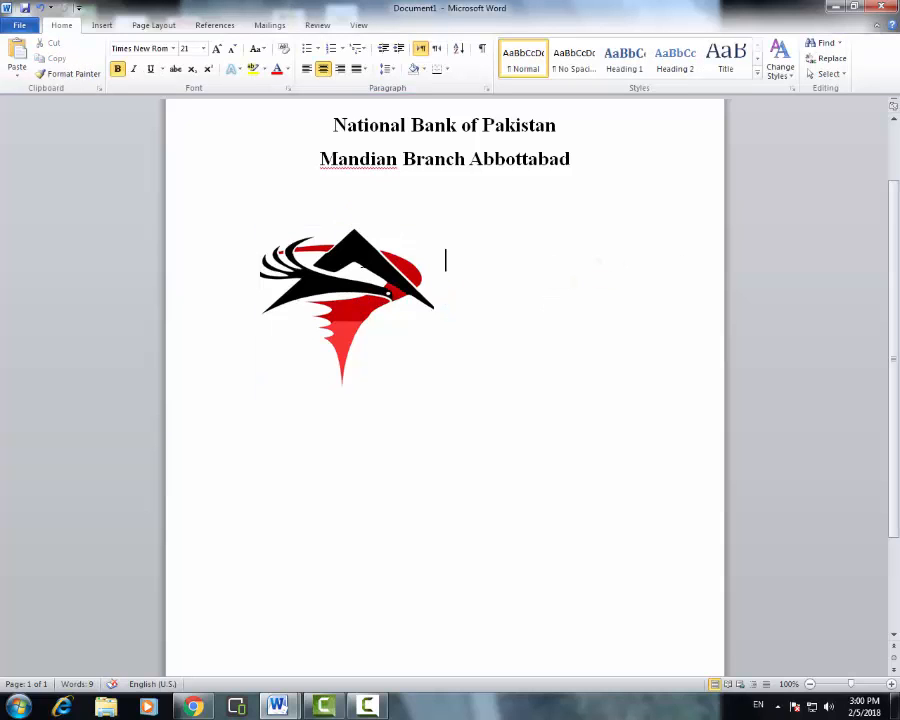
drag(366, 271, 457, 291)
click(570, 335)
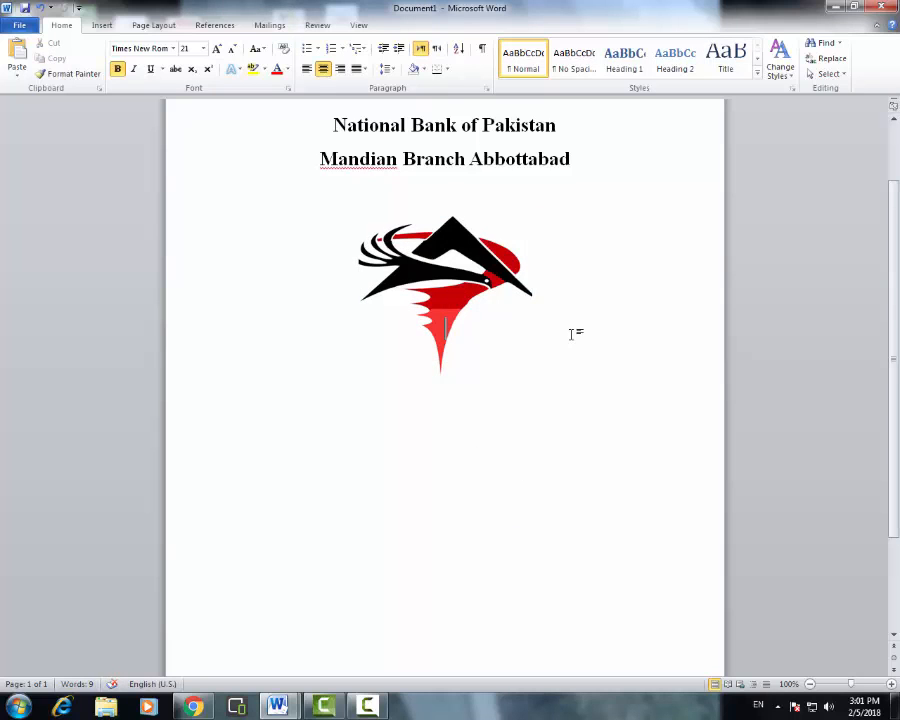
scroll(551, 334, up, 2)
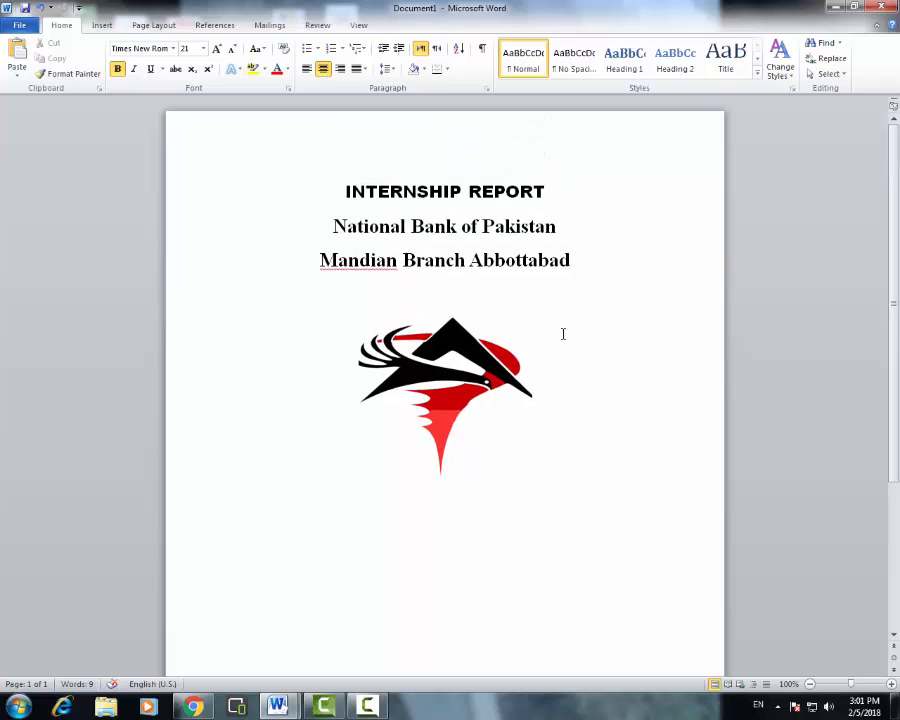
scroll(520, 436, down, 2)
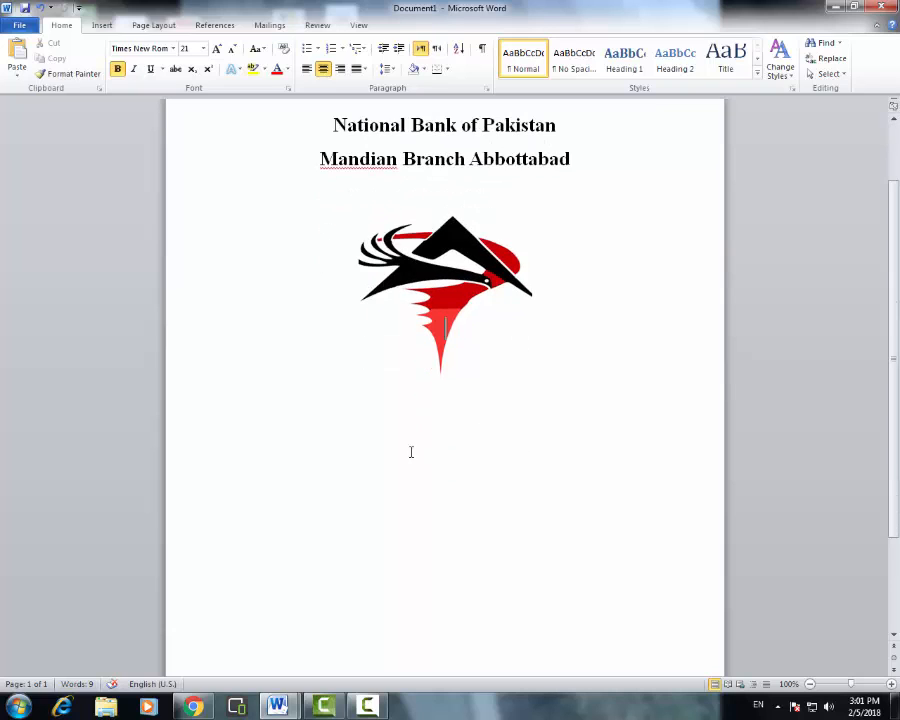
- Paste the Submitted to: and Chairman Department of Banking & Finance lines below the logo
click(510, 472)
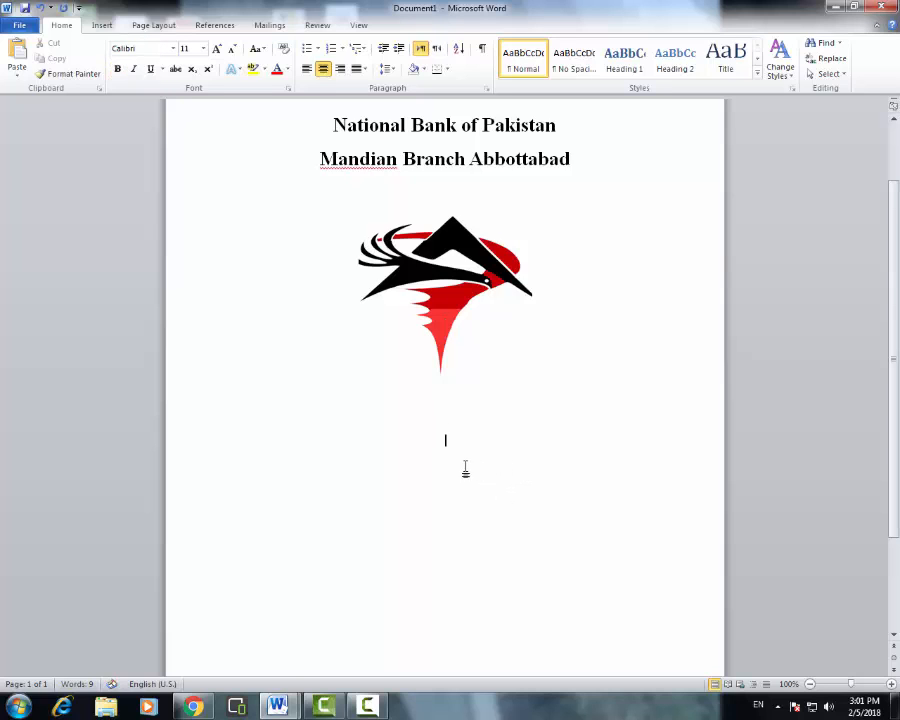
scroll(493, 440, up, 2)
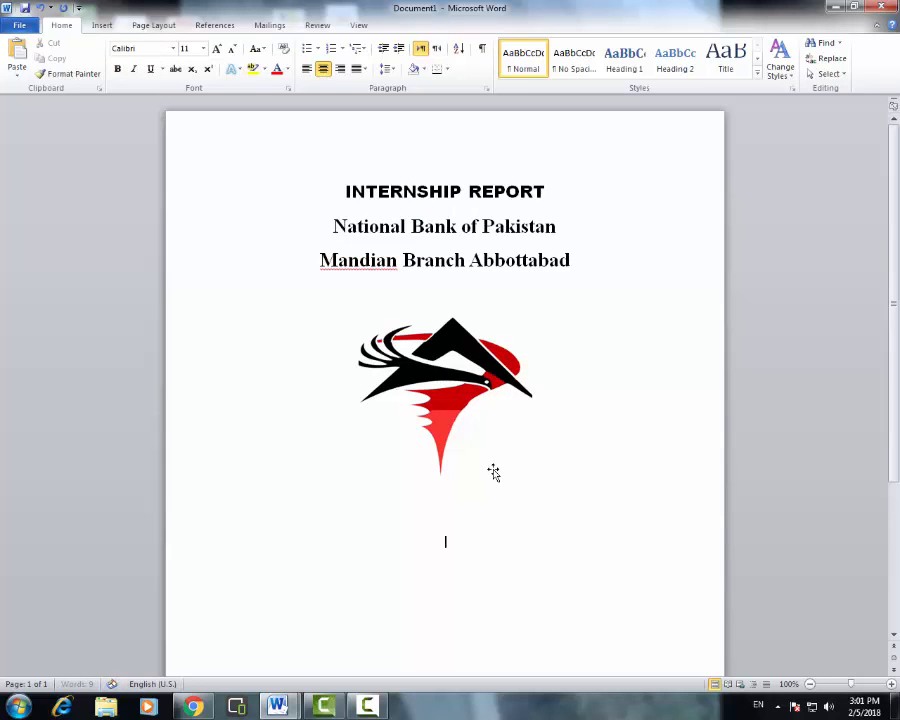
scroll(505, 475, down, 2)
scroll(530, 500, up, 1)
scroll(474, 504, down, 1)
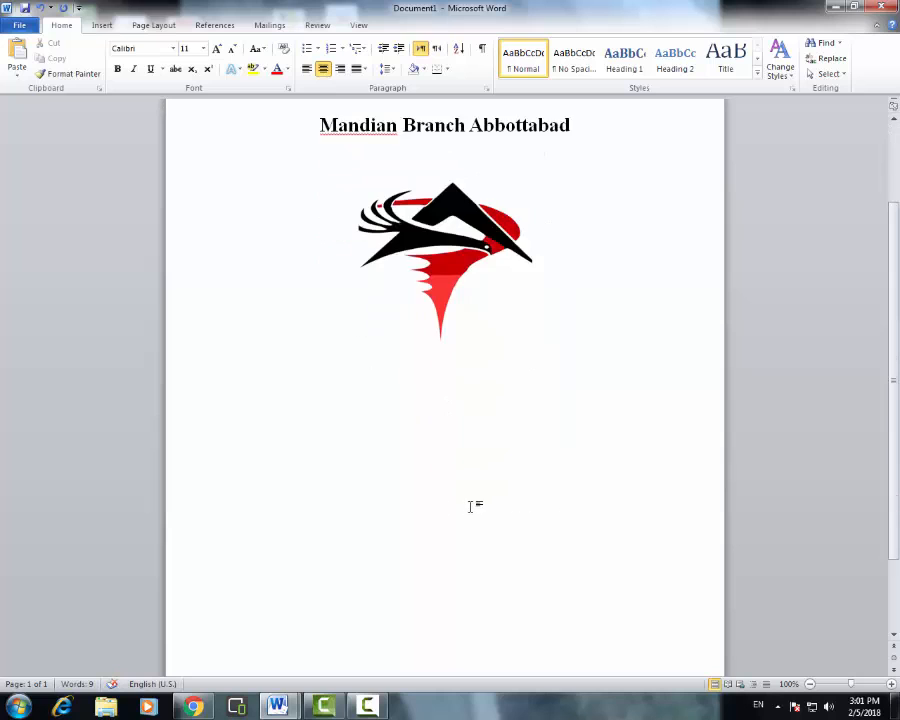
scroll(492, 504, up, 1)
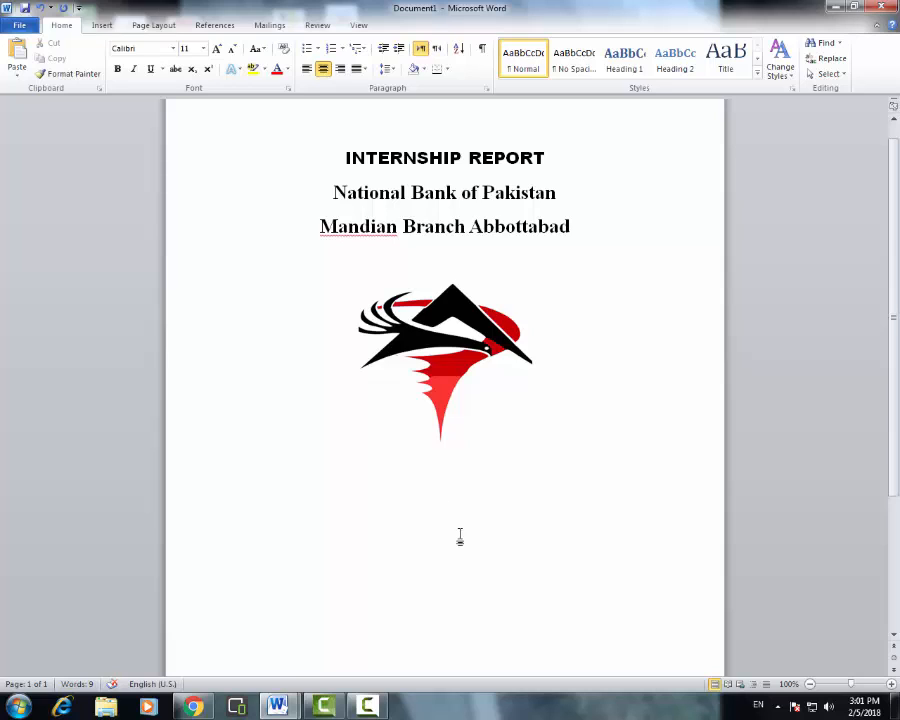
text(Submitted to: Chairman Department of Banking & Finance)
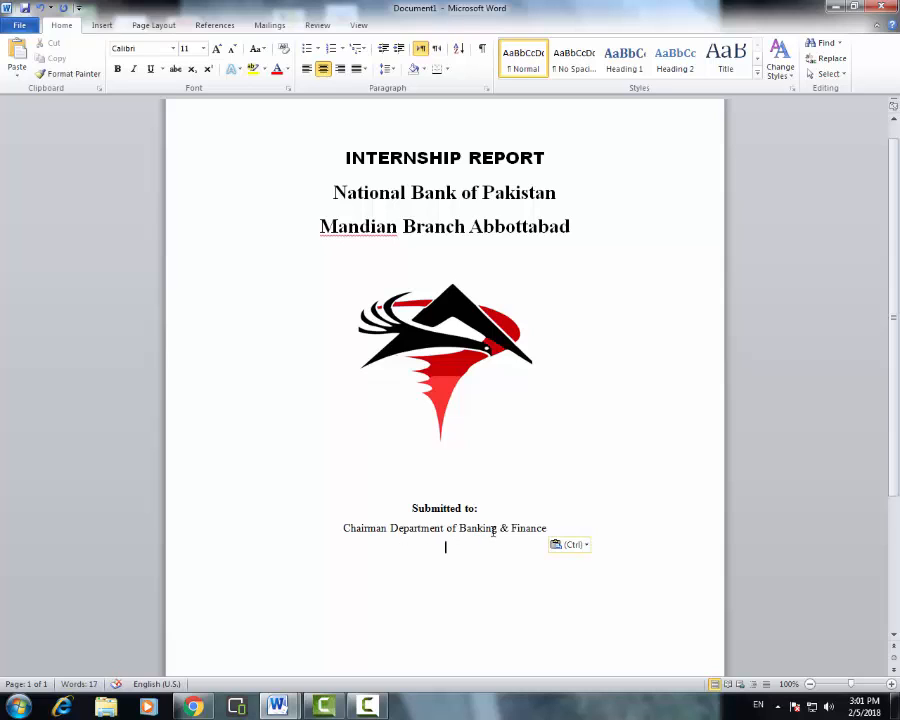
click(517, 528)
click(549, 527)
drag(341, 528, 542, 526)
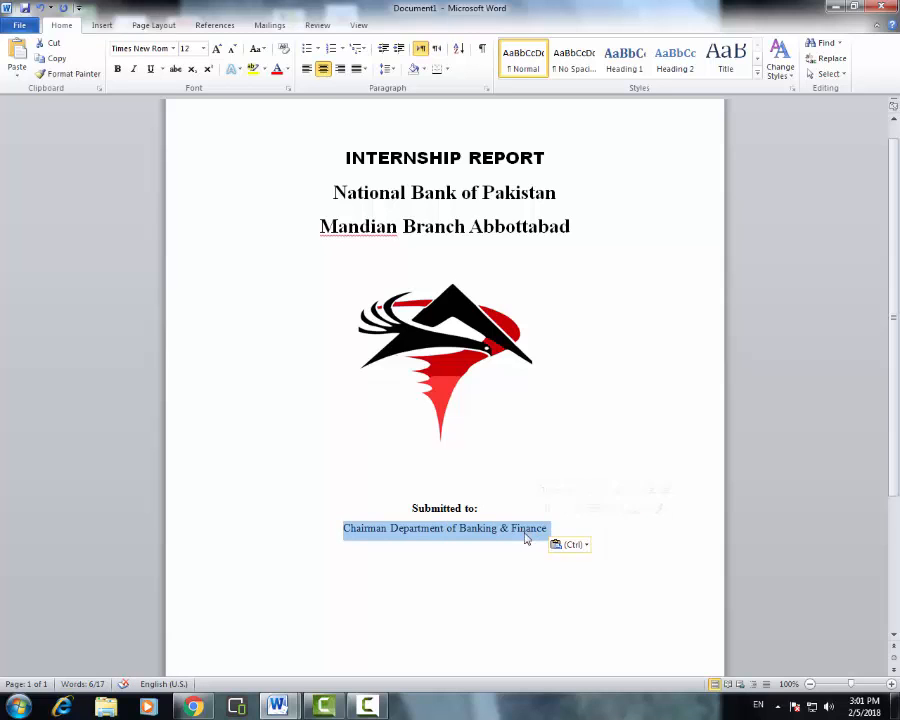
double_click(520, 541)
scroll(522, 550, up, 1)
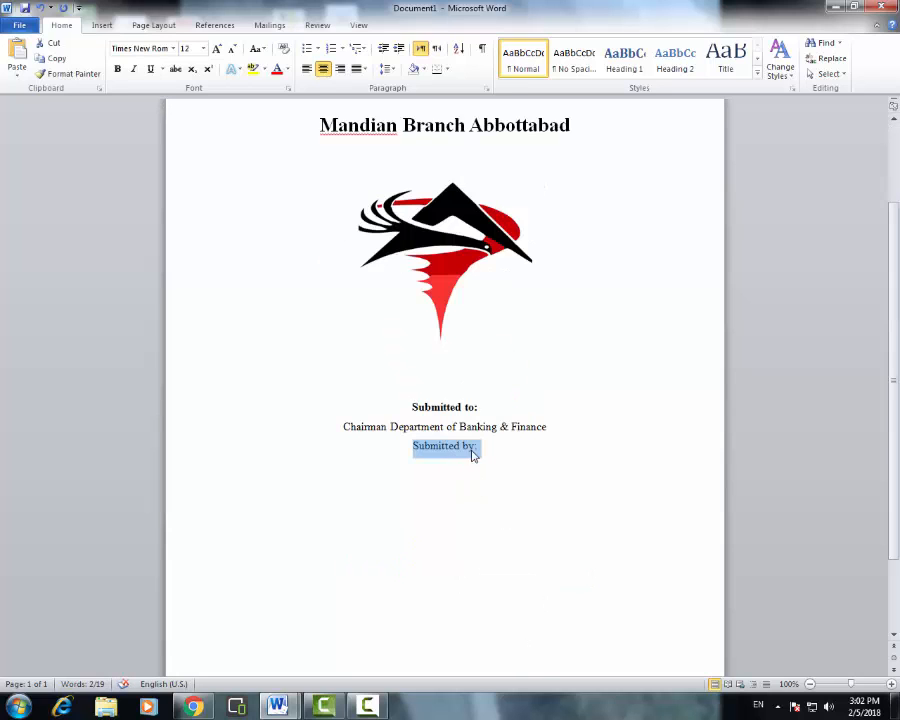
- Make the Submitted by: line bold and add an empty line below it
click(466, 447)
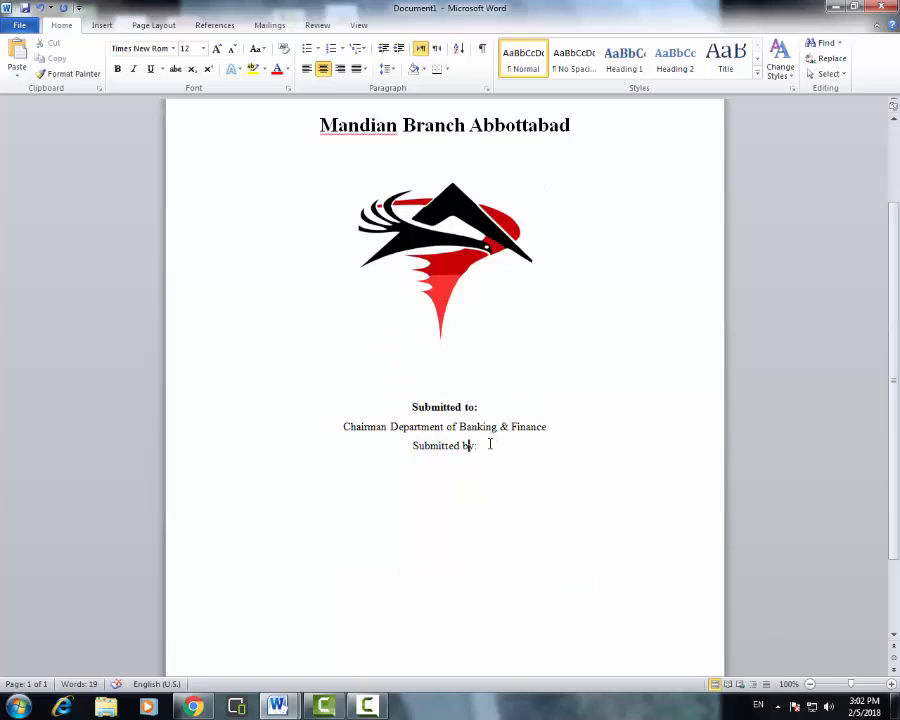
drag(480, 446, 413, 447)
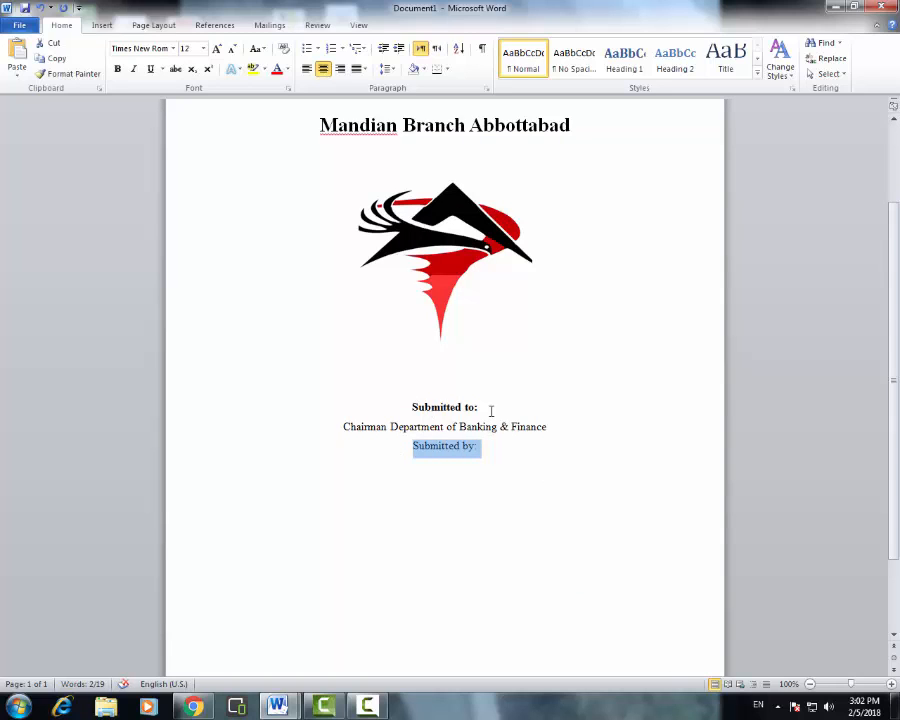
drag(491, 411, 411, 408)
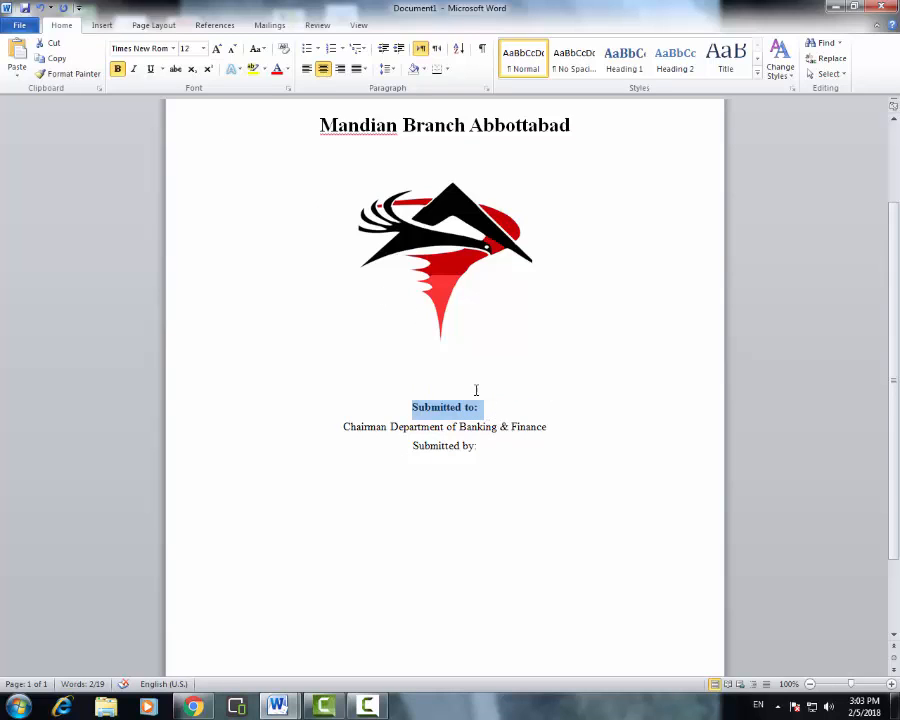
click(486, 413)
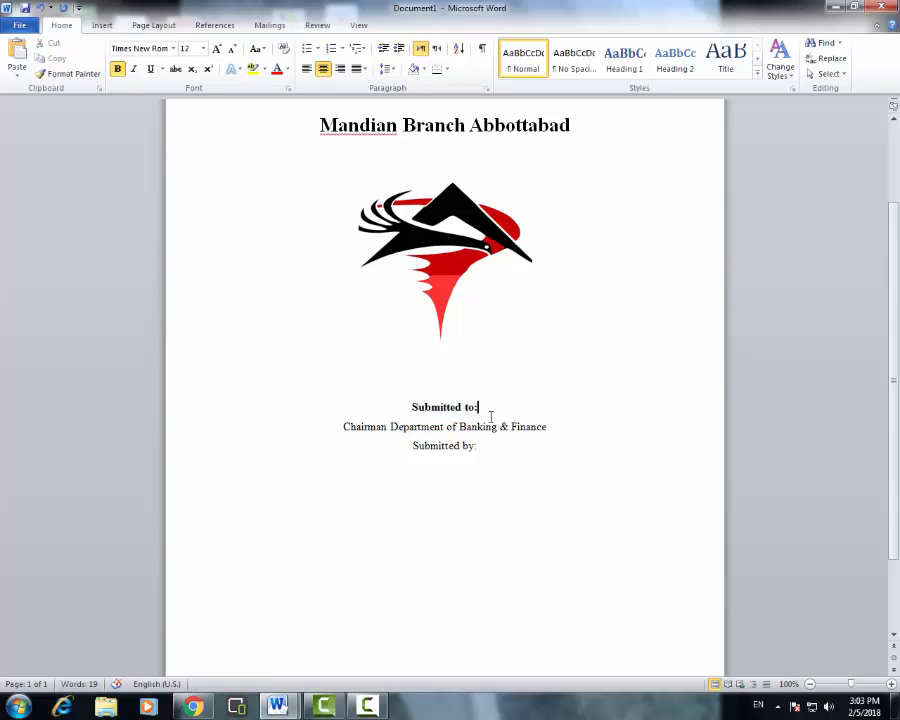
scroll(484, 432, up, 1)
drag(482, 441, 411, 441)
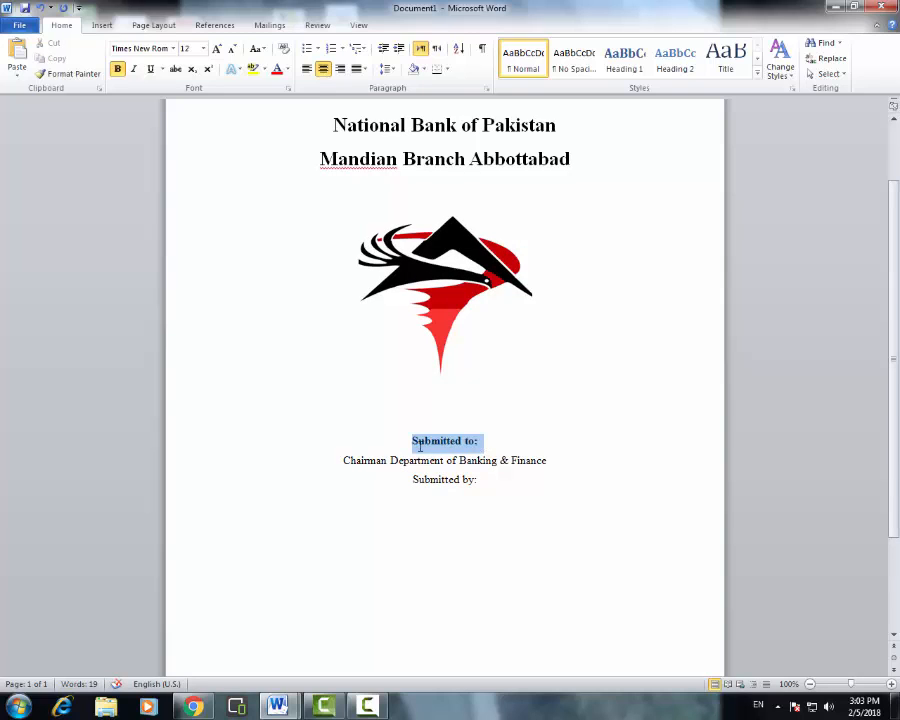
click(456, 450)
drag(484, 441, 405, 445)
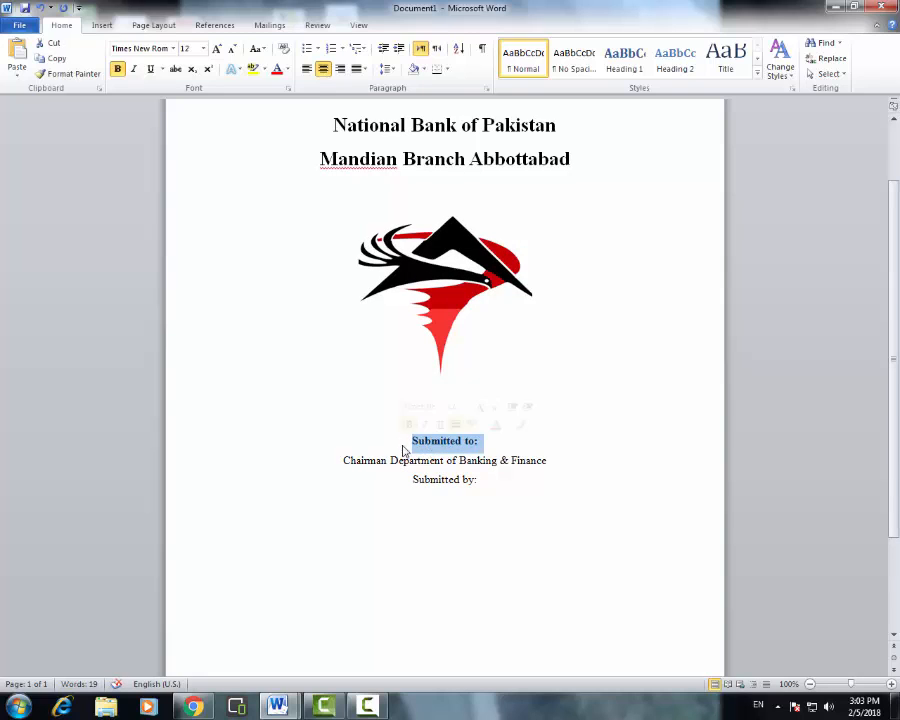
click(388, 460)
triple_click(388, 460)
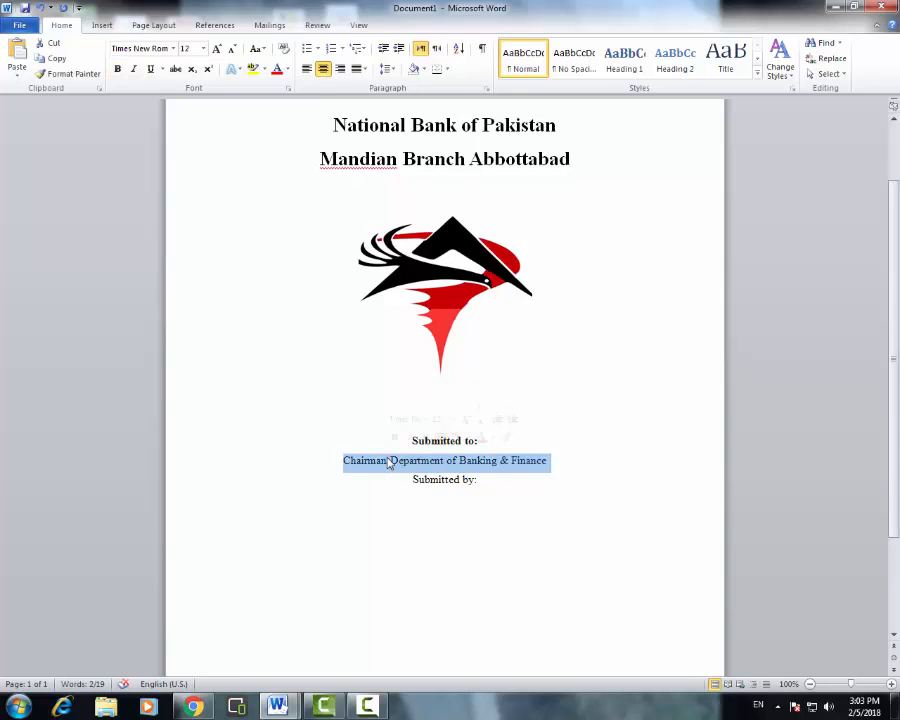
triple_click(488, 481)
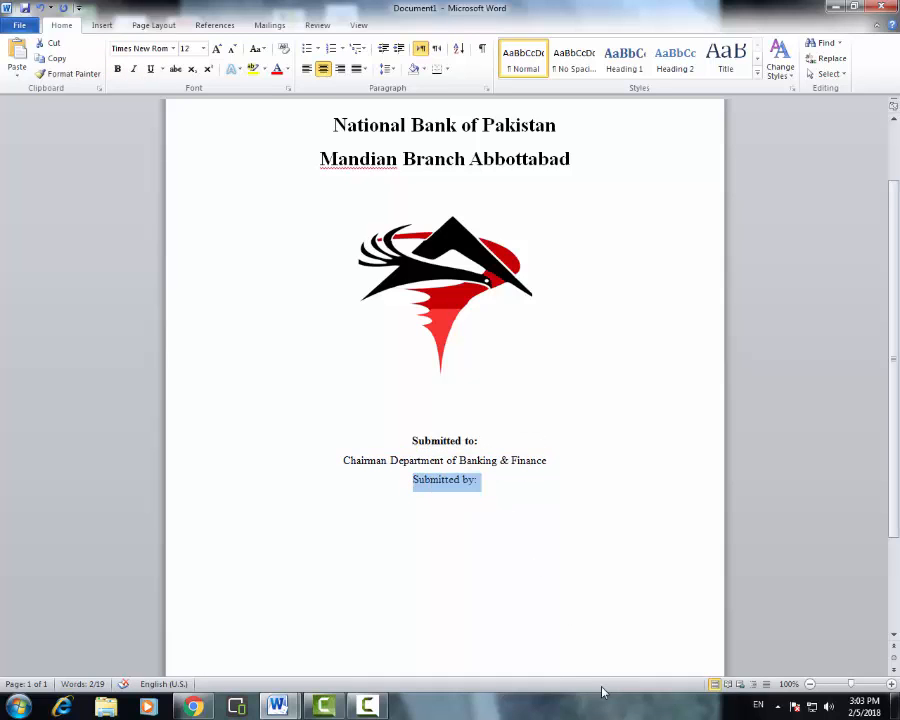
click(117, 74)
click(498, 479)
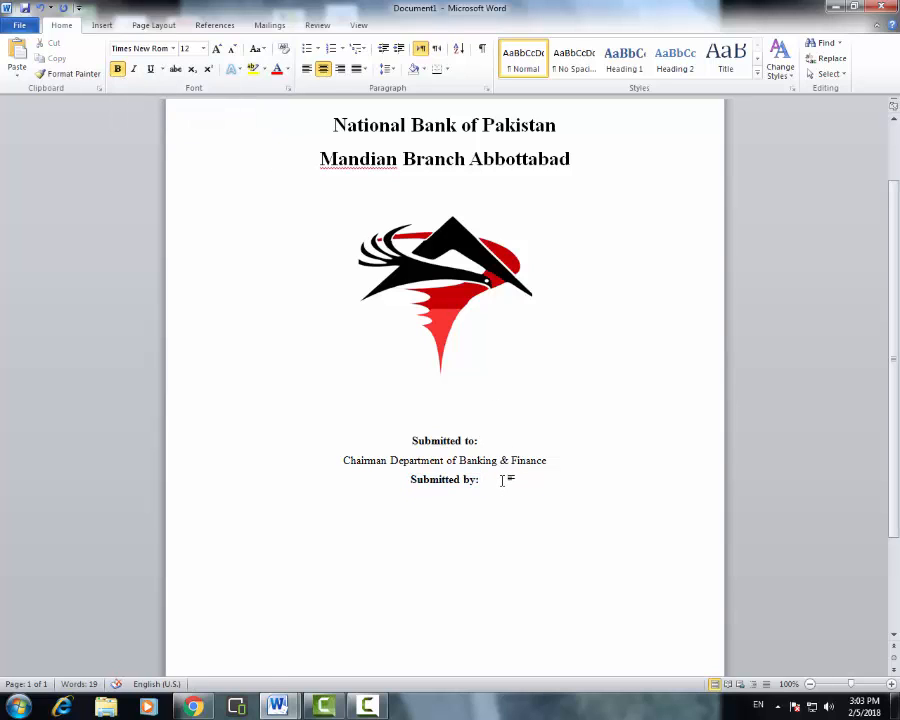
key(Return)
- Review the formatting of the heading, bank, branch and Submitted to: lines
scroll(445, 445, up, 2)
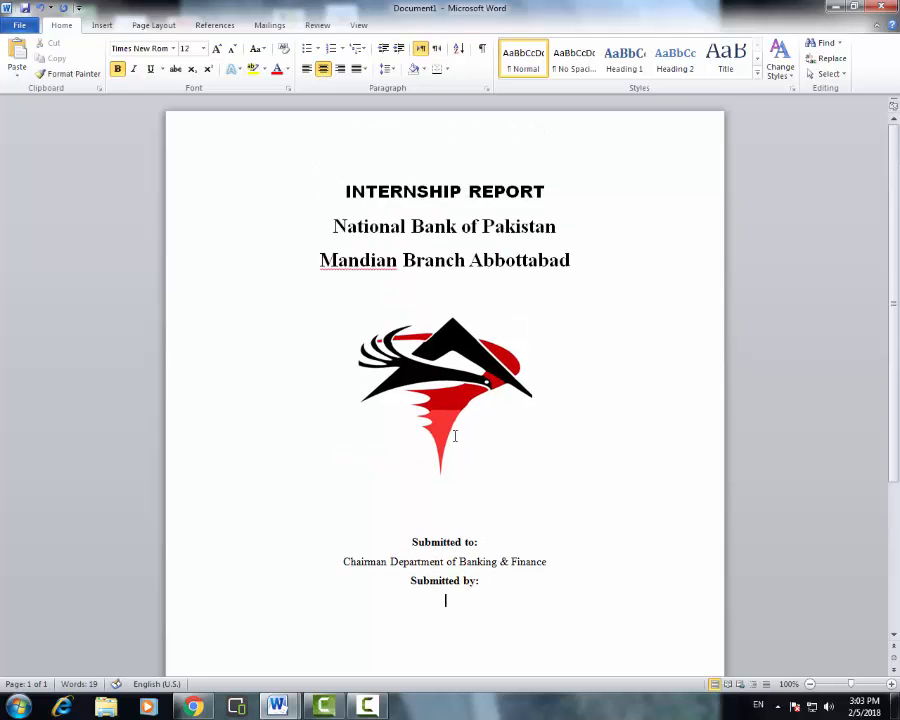
drag(323, 194, 605, 194)
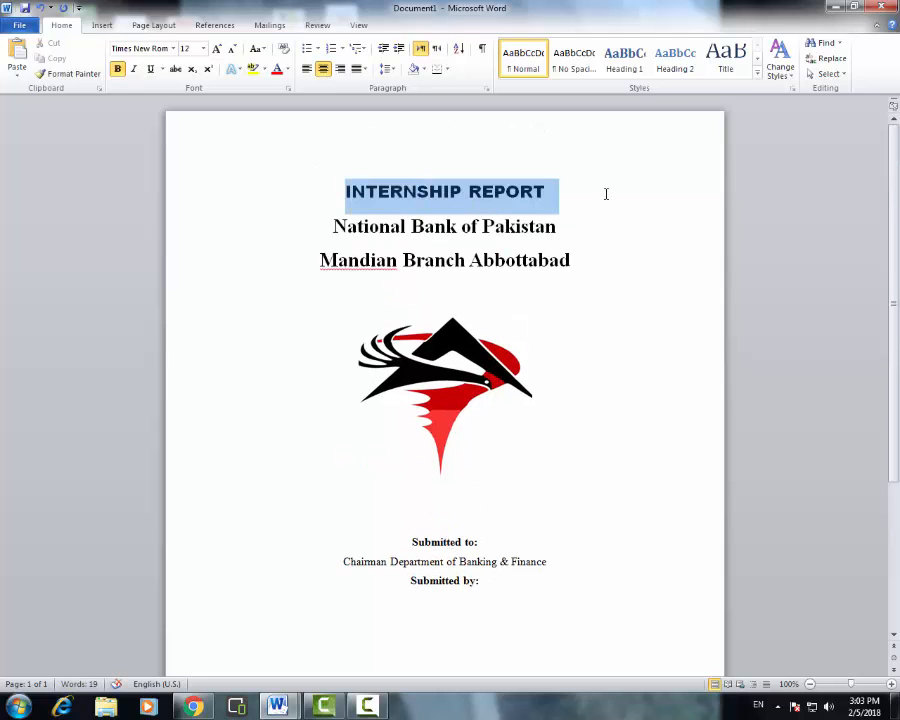
click(580, 221)
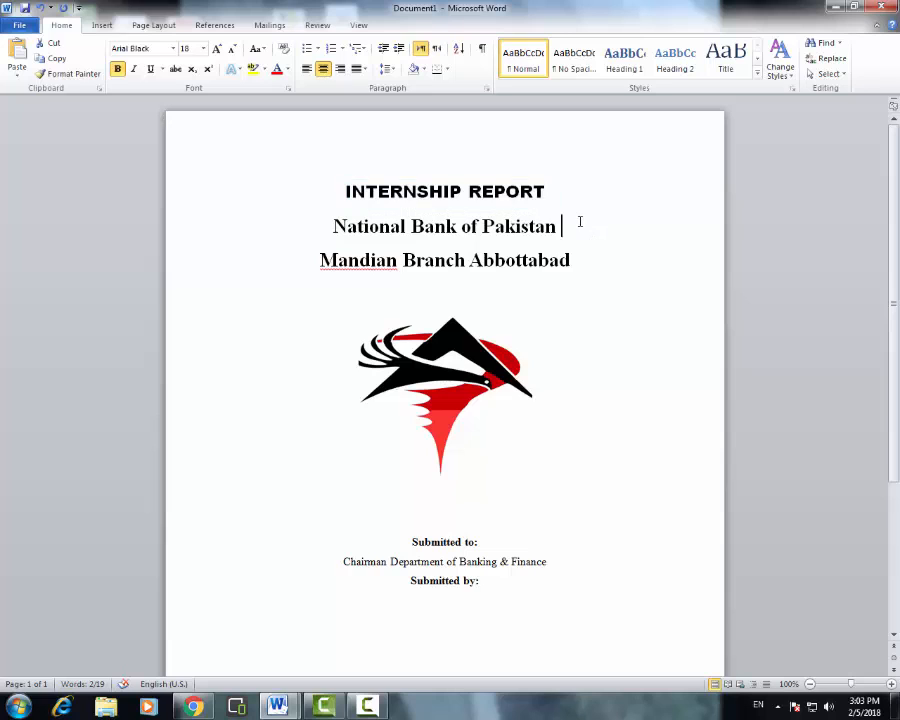
drag(584, 231, 368, 227)
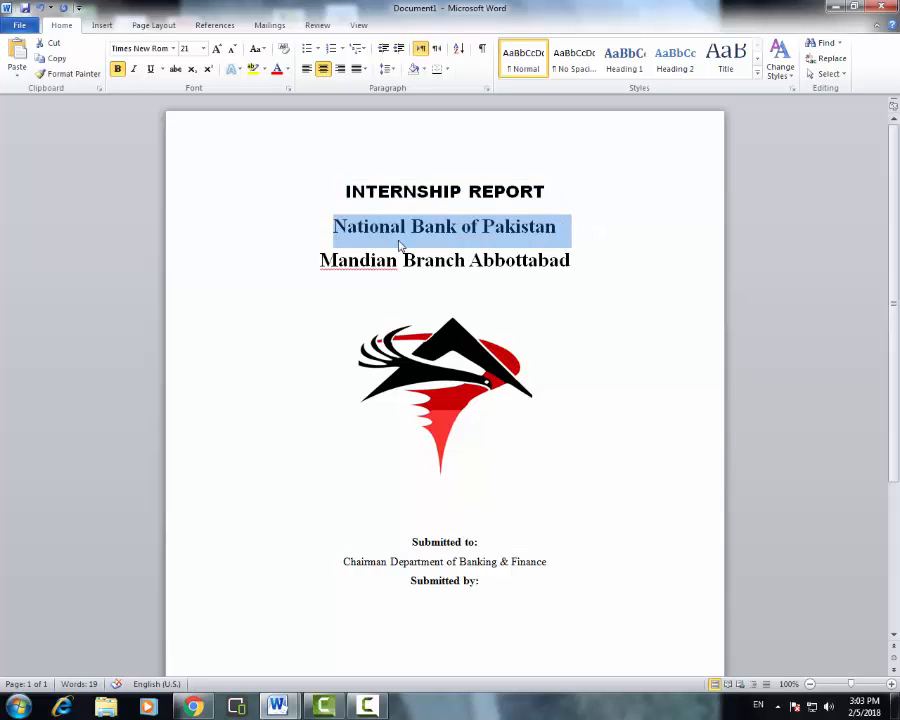
drag(595, 257, 333, 270)
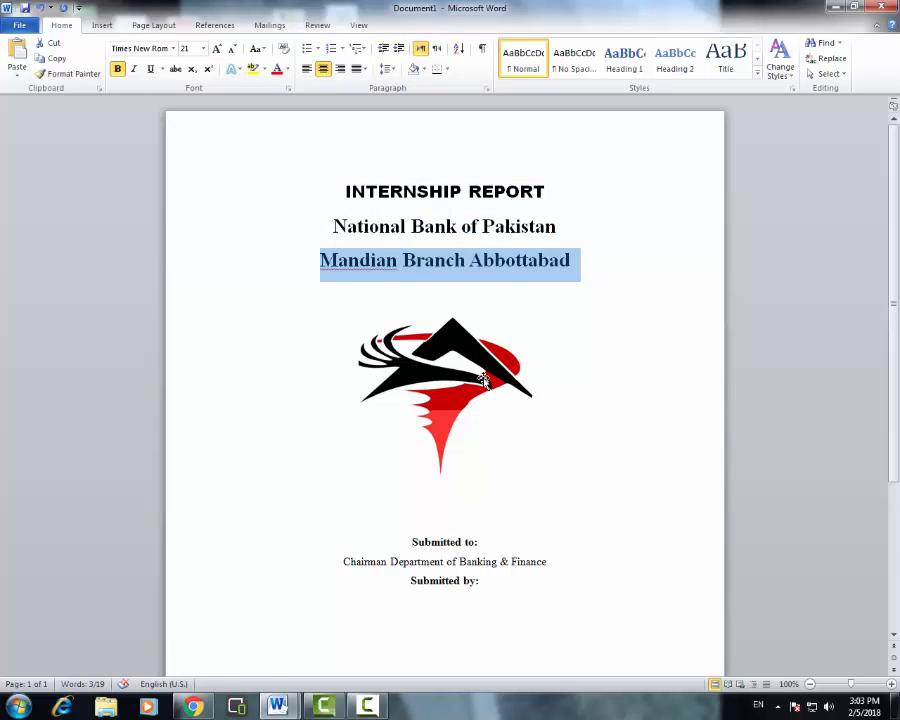
scroll(491, 487, down, 1)
drag(484, 509, 402, 508)
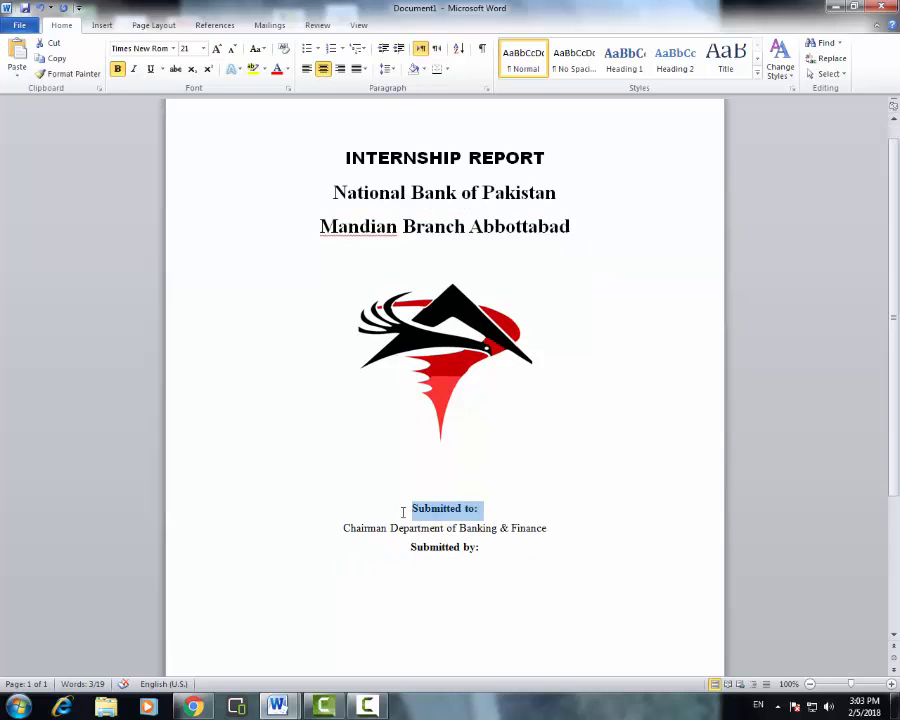
scroll(452, 520, down, 1)
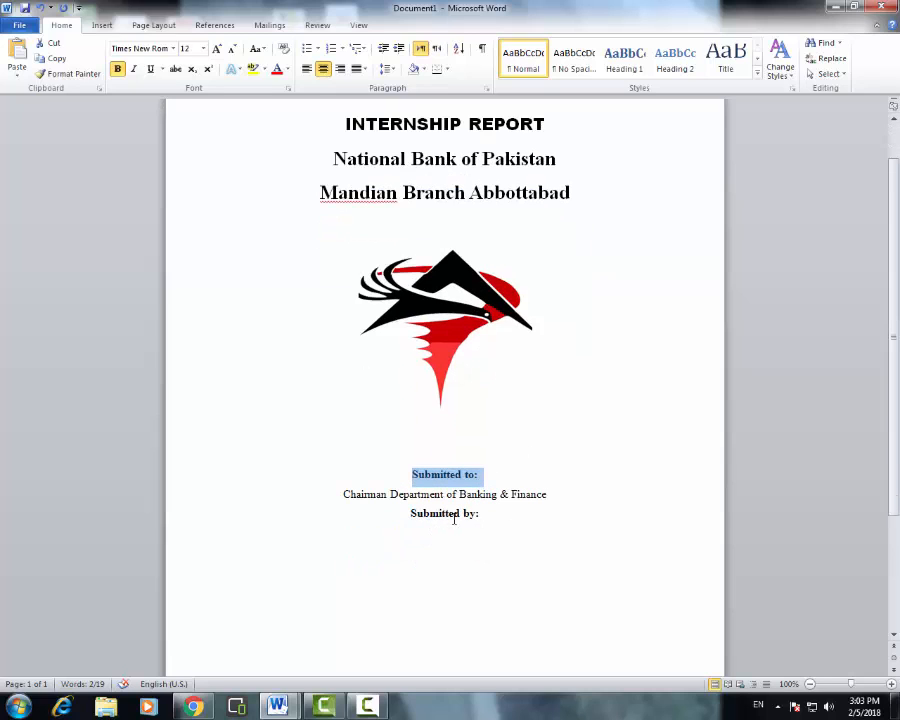
drag(480, 514, 398, 518)
click(488, 520)
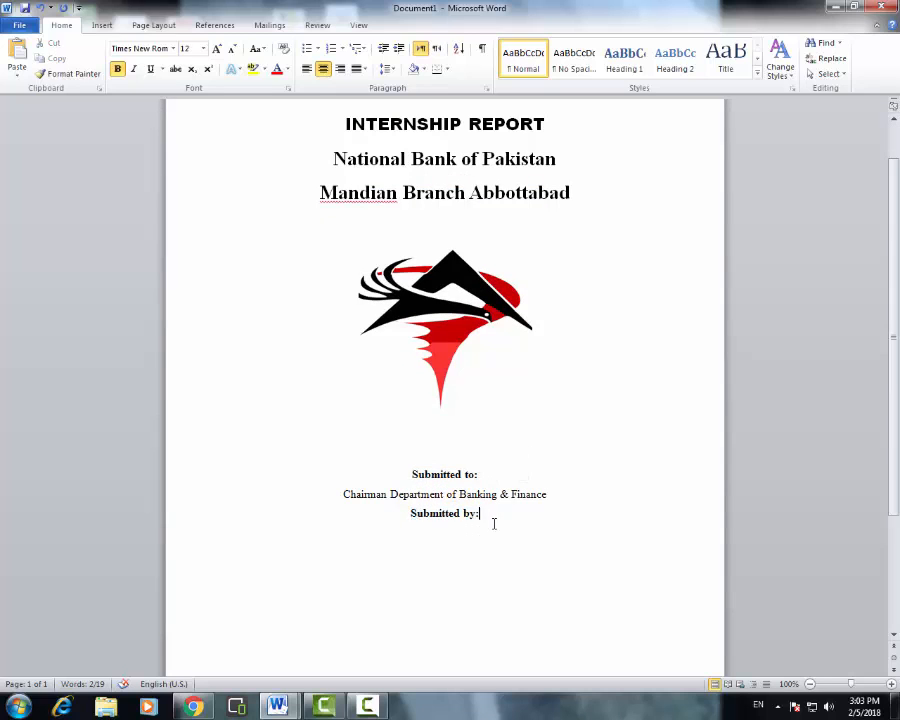
- Paste the student's name, roll number and registration number lines under Submitted by:
key(Return)
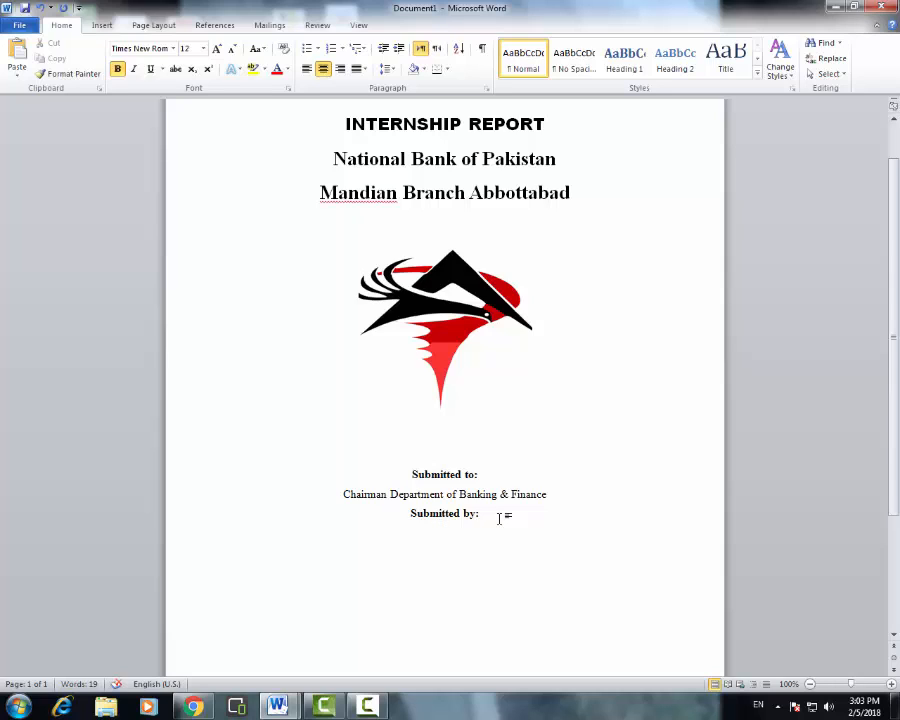
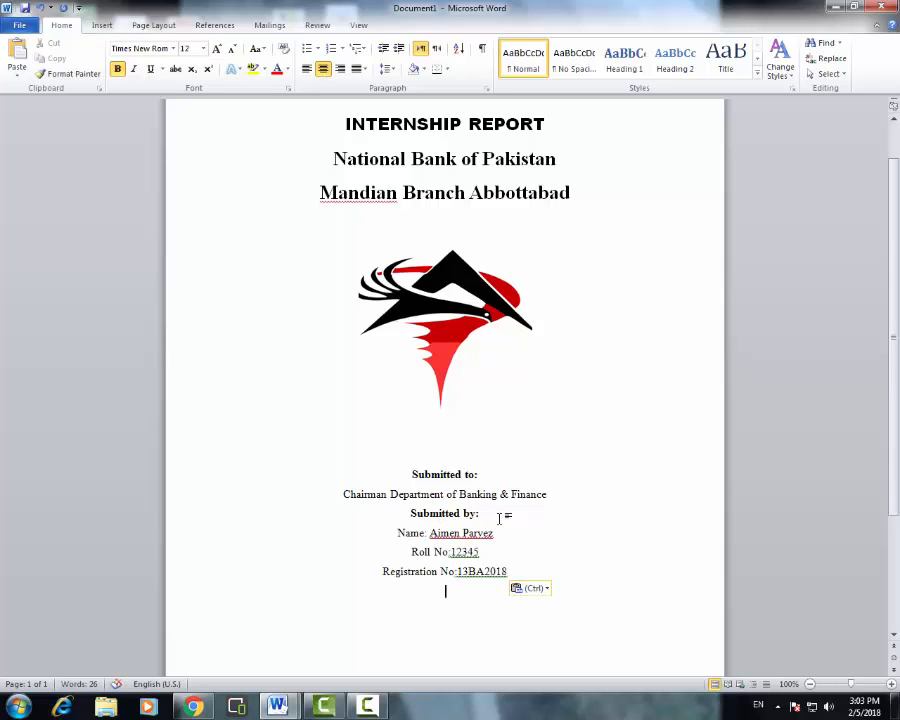
scroll(494, 543, down, 1)
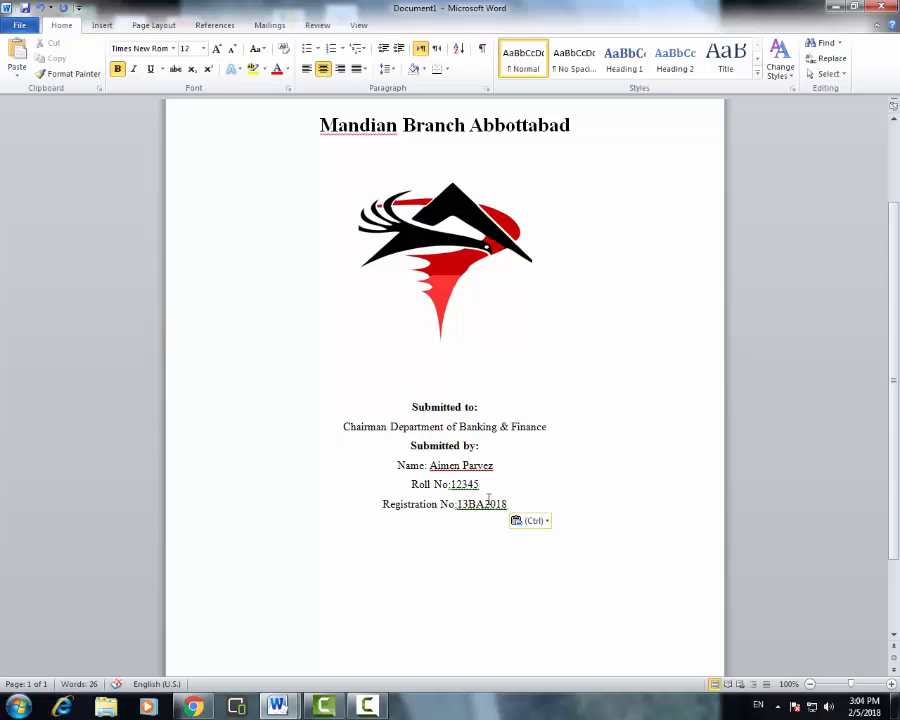
click(462, 465)
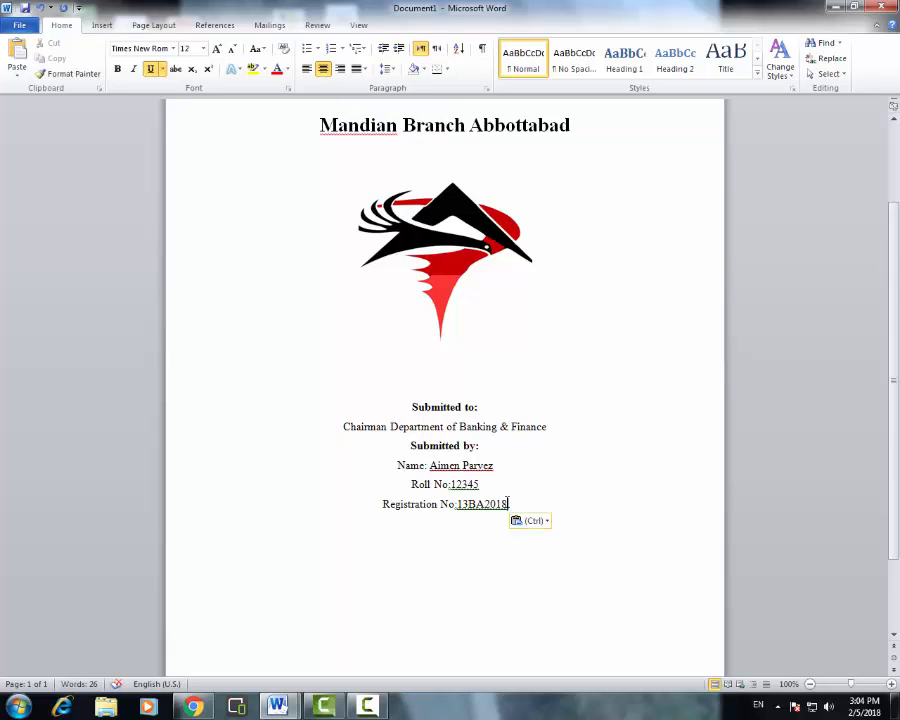
- Check the Name, Roll No and Registration lines' formatting, then zoom out to 64%
scroll(420, 484, down, 1)
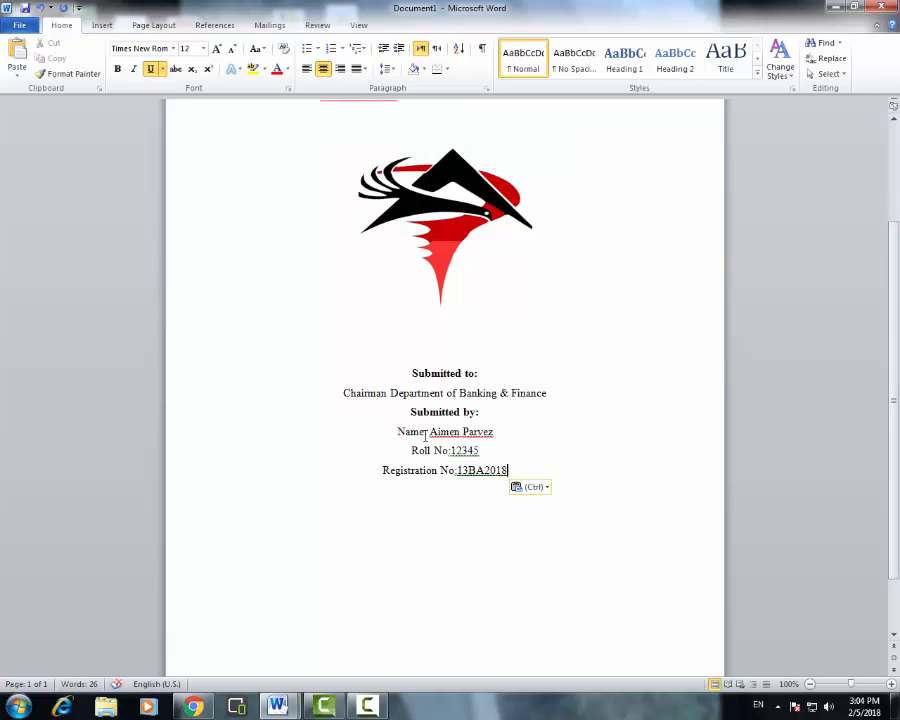
click(425, 433)
drag(391, 435, 493, 433)
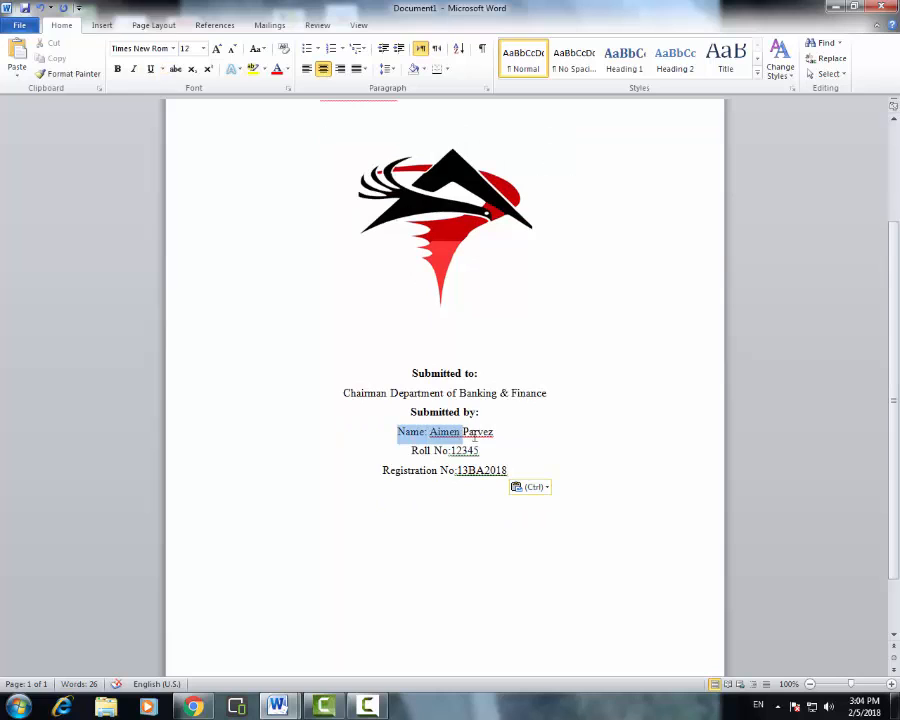
drag(400, 450, 480, 451)
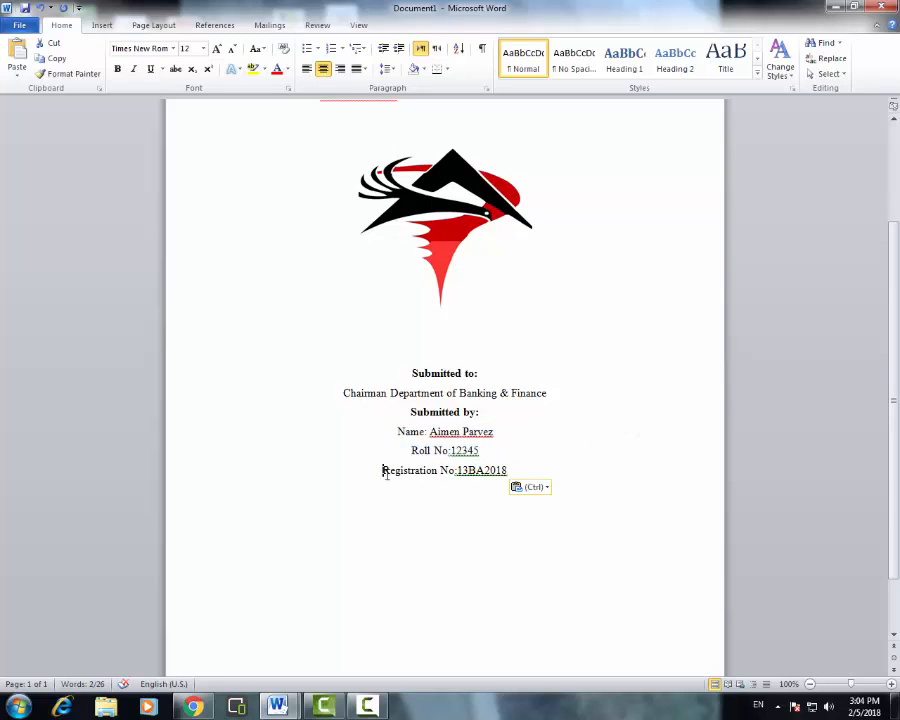
drag(381, 469, 538, 476)
scroll(511, 464, down, 2)
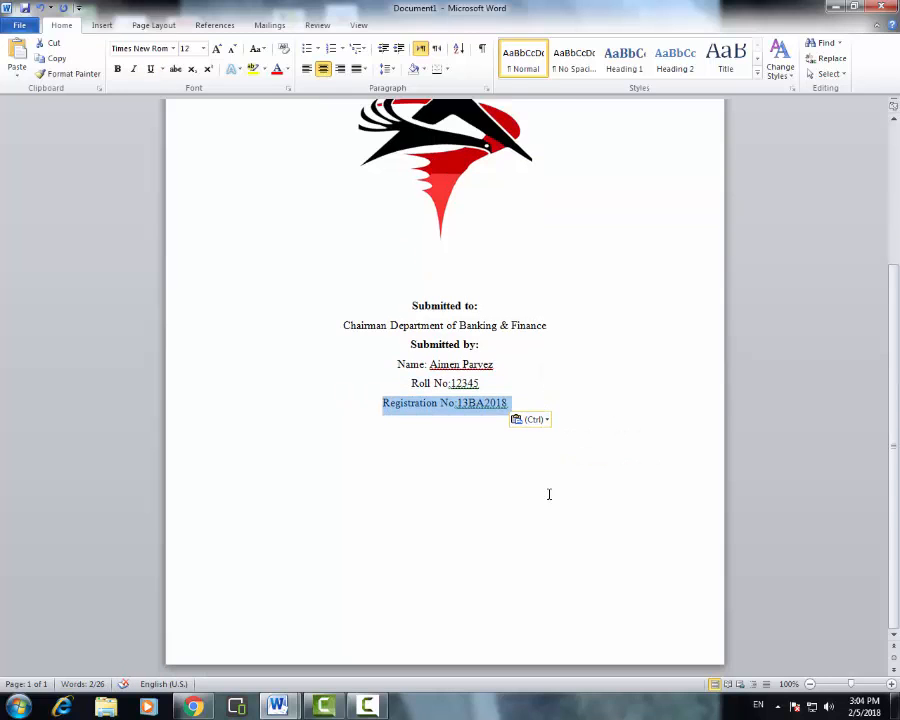
click(549, 494)
scroll(560, 475, up, 5)
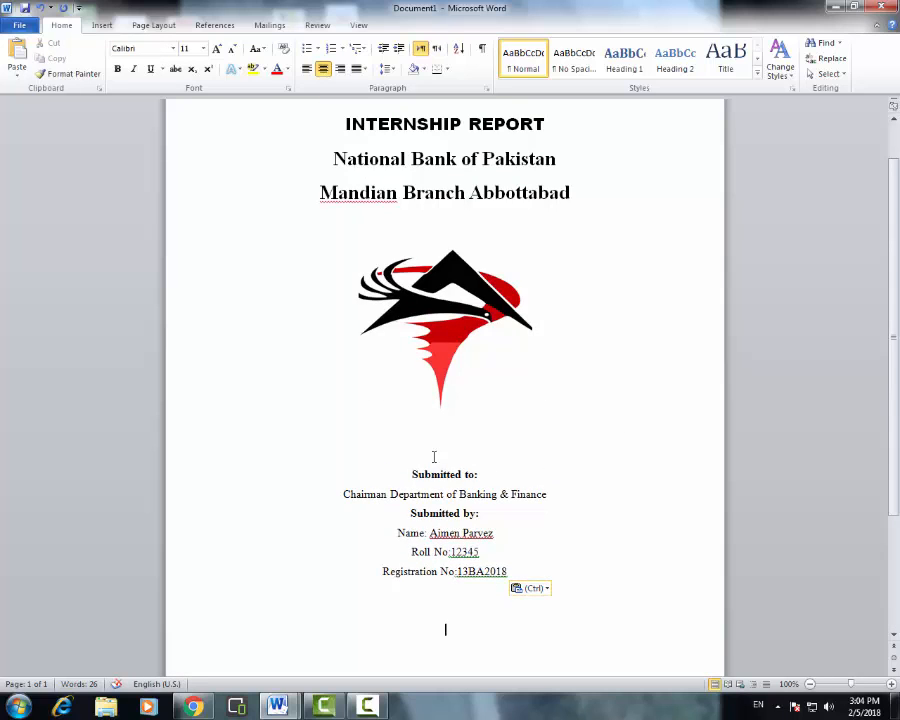
scroll(436, 456, down, 5)
click(840, 683)
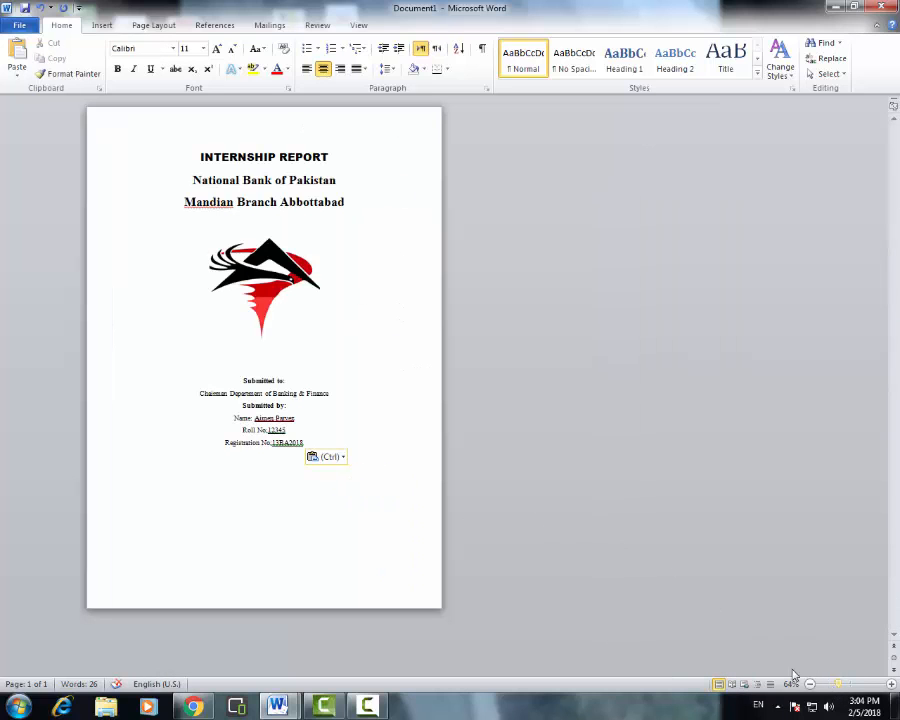
- Add two empty lines above Submitted to: to push the submission block down
click(300, 364)
key(Return)
key(Return)
key(Return)
key(Return)
key(Return)
key(Return)
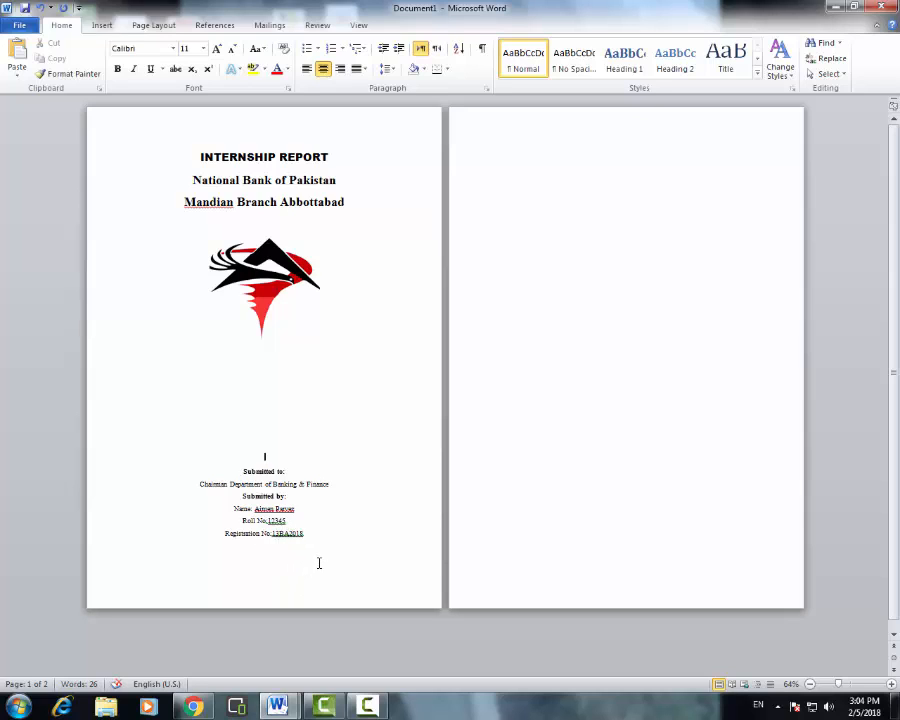
key(Return)
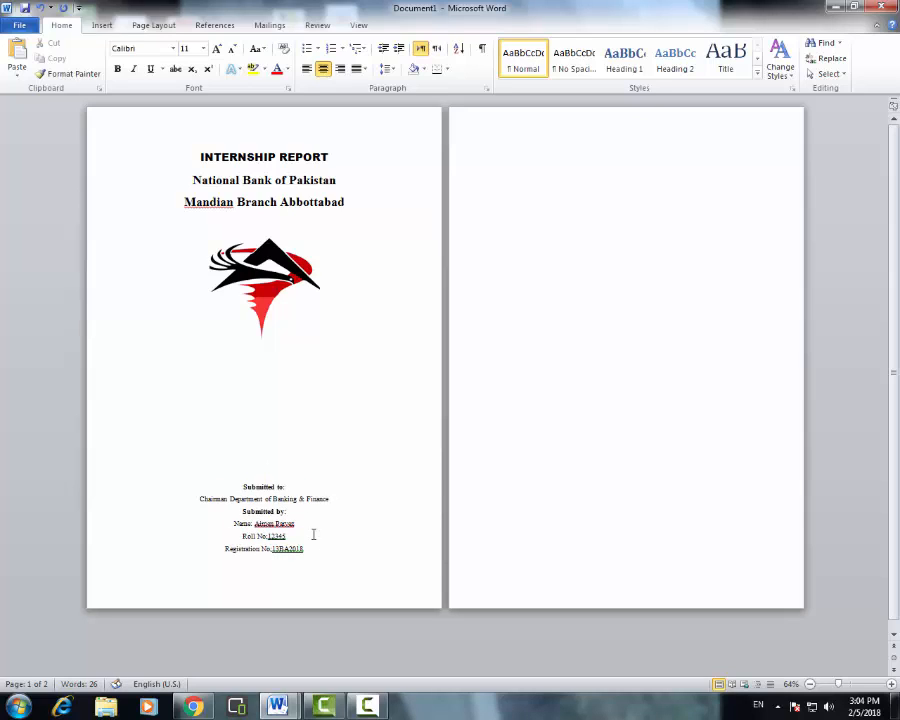
- Enlarge the logo to about 3.44 inches and move it lower and left
click(270, 284)
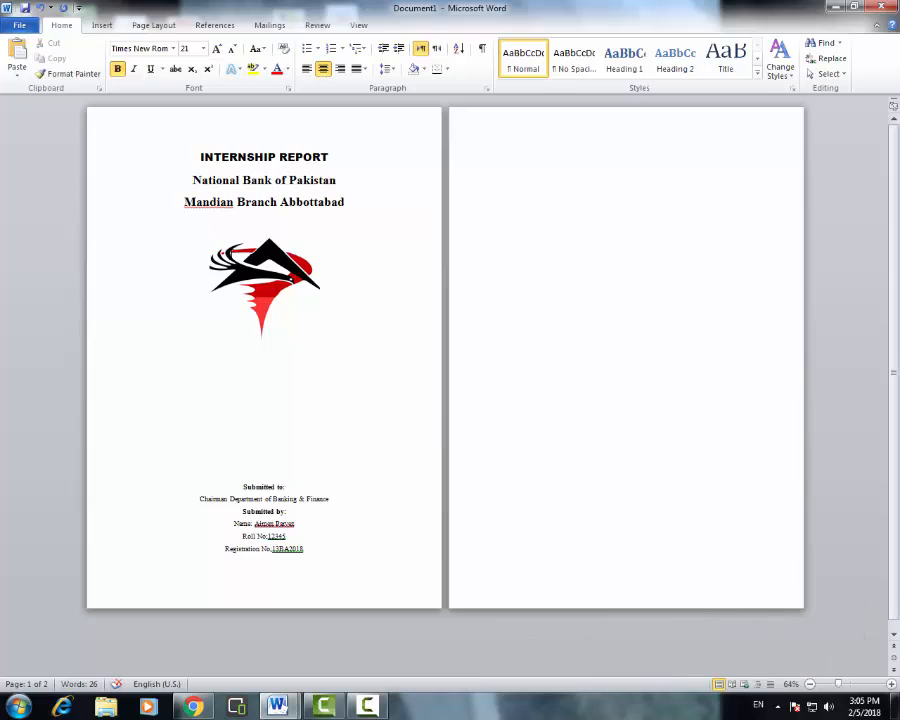
click(278, 282)
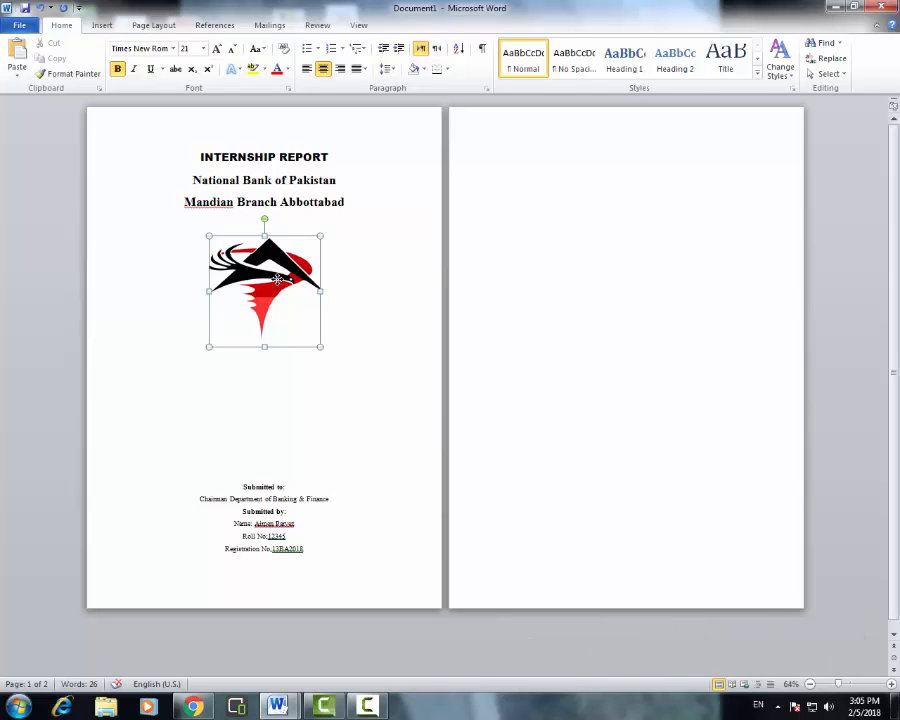
drag(319, 348, 355, 383)
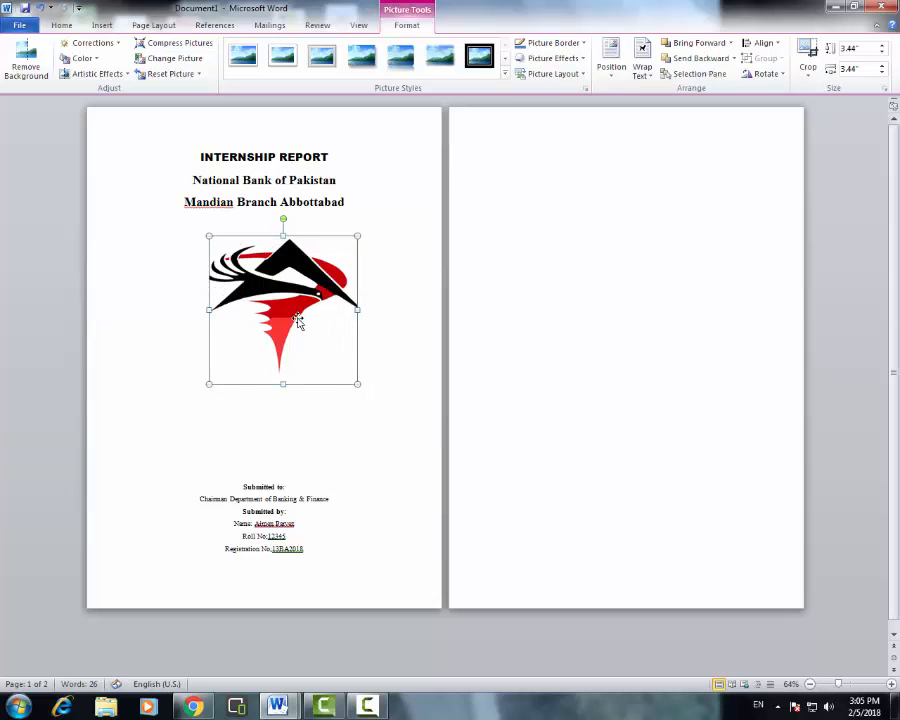
drag(290, 306, 261, 341)
click(353, 357)
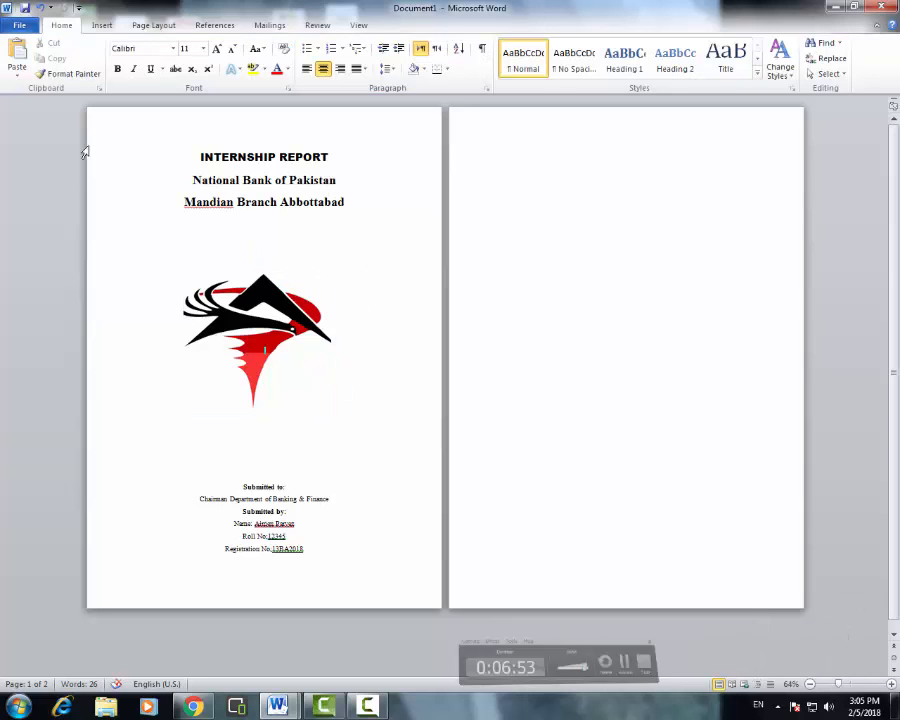
- Add a blank line under INTERNSHIP REPORT, remove the extra line below the logo, and select page 1
click(354, 157)
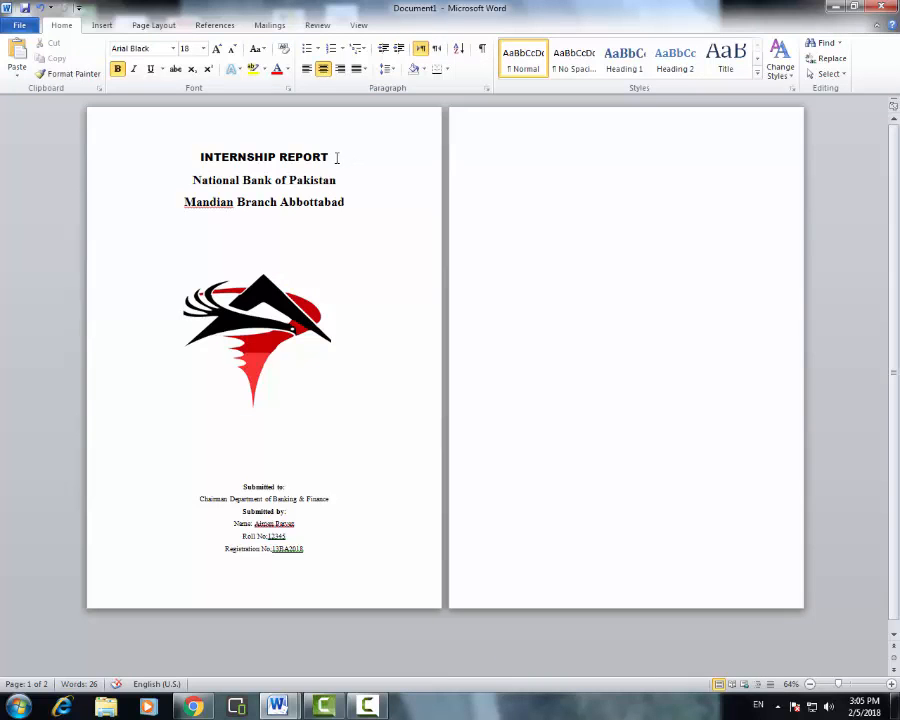
key(Return)
click(264, 479)
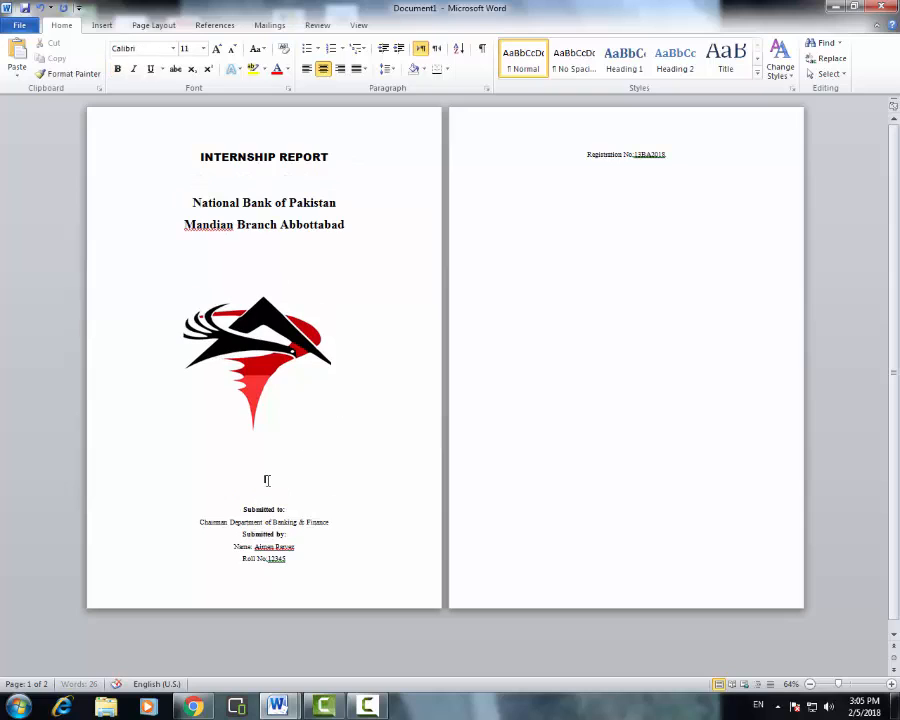
key(BackSpace)
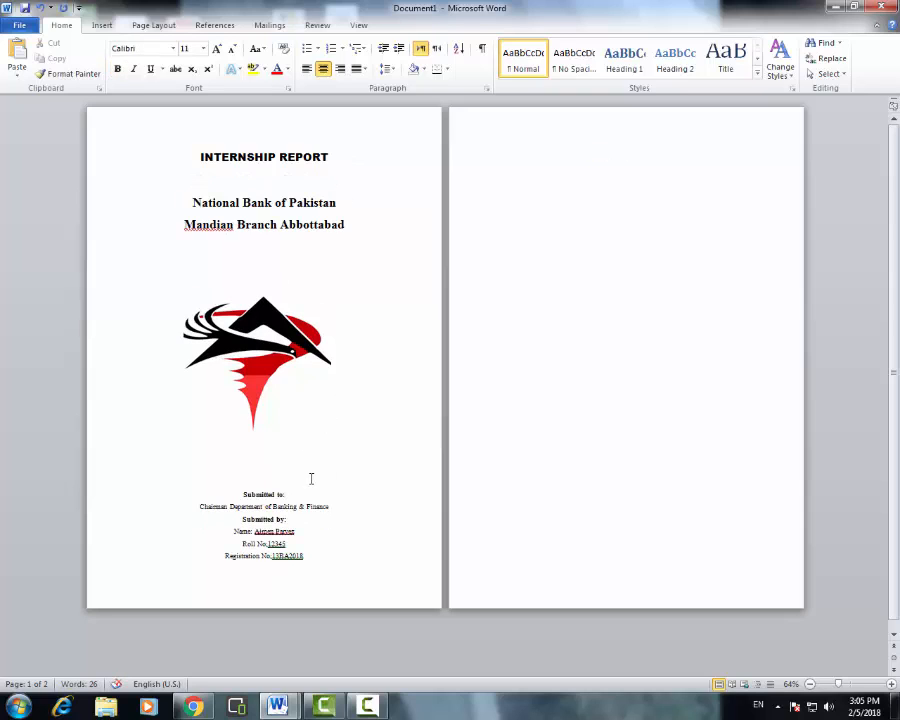
click(365, 320)
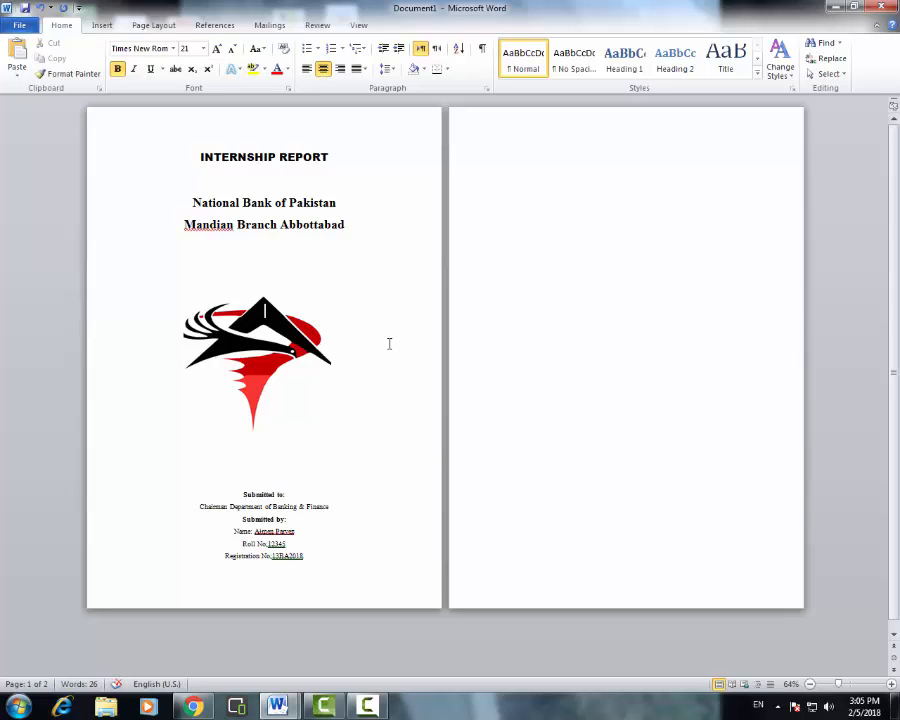
click(639, 265)
drag(336, 579, 198, 152)
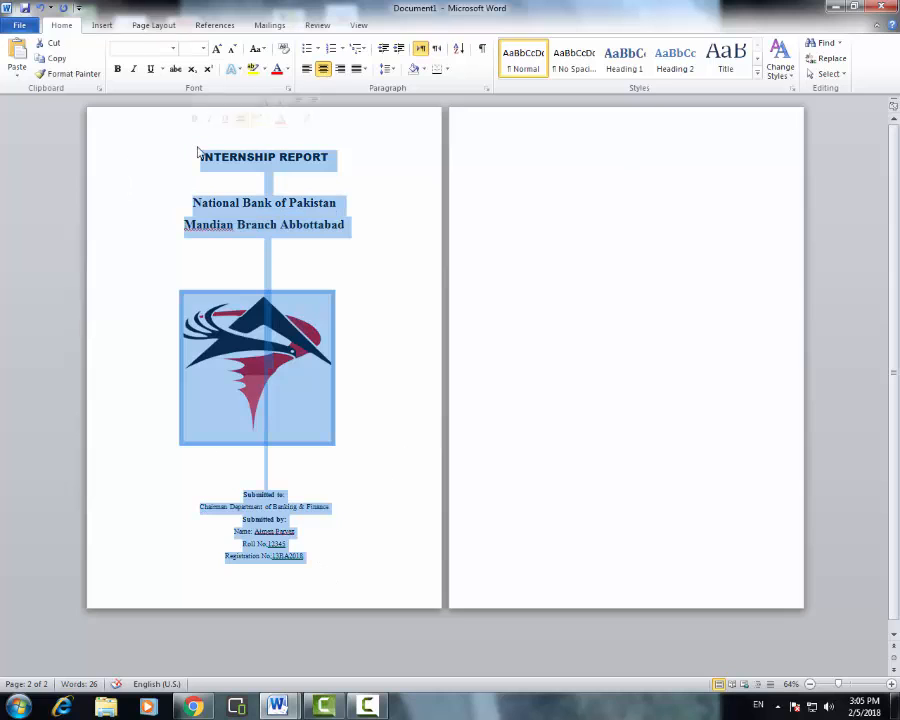
- Paste the copied title page onto page 2 and remove the extra blank line above Submitted to
click(535, 170)
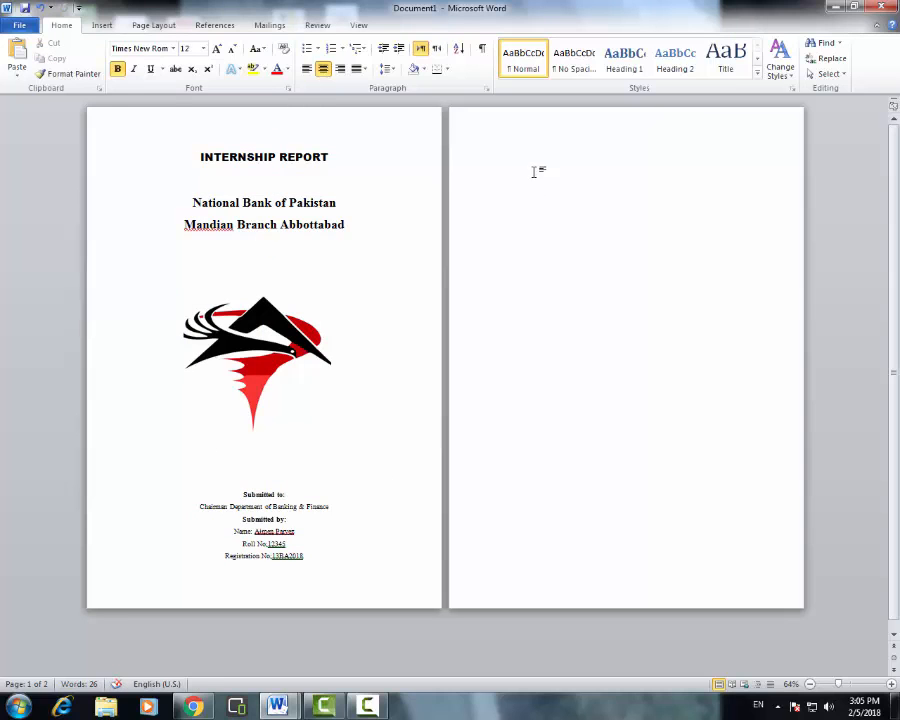
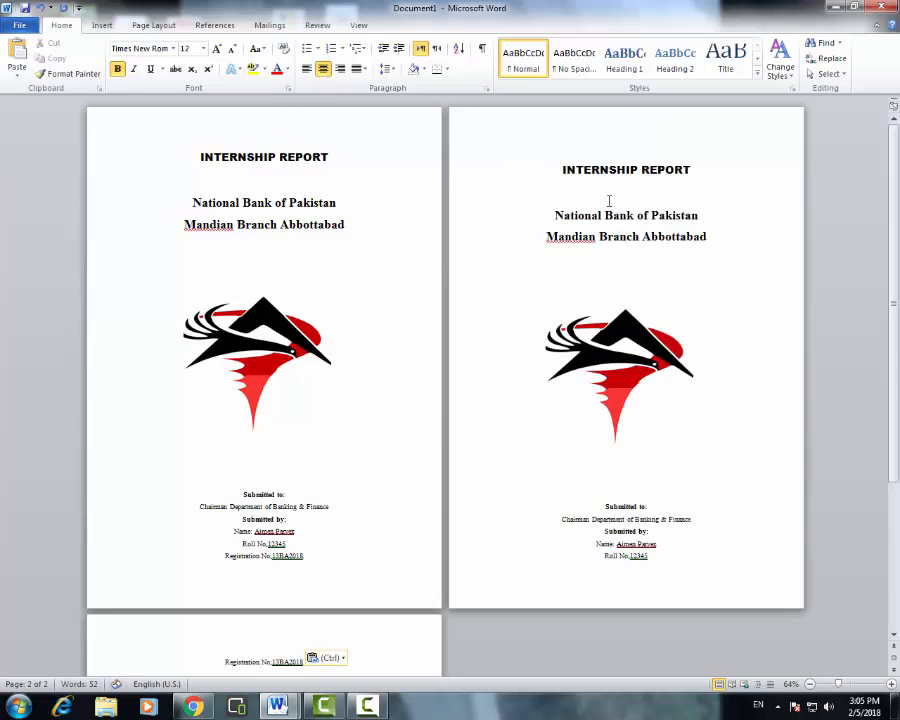
click(581, 484)
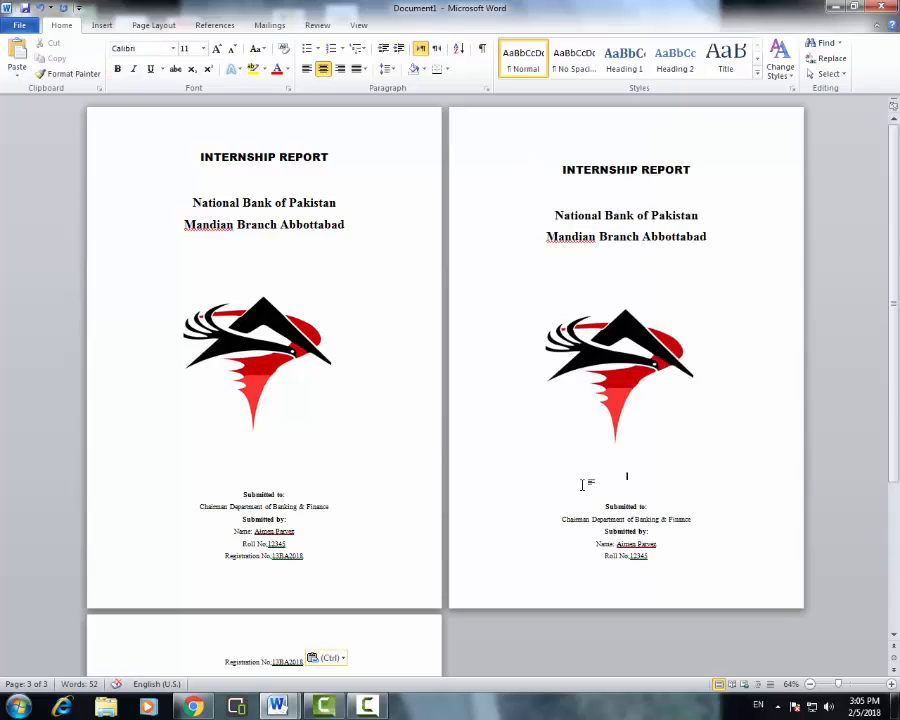
key(BackSpace)
key(BackSpace)
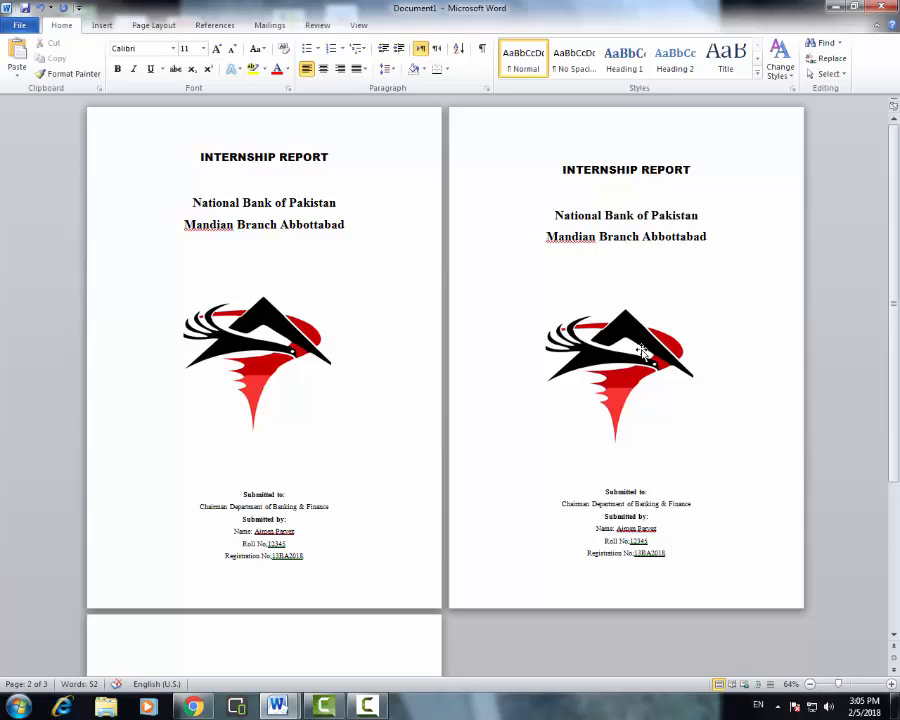
click(632, 348)
click(633, 163)
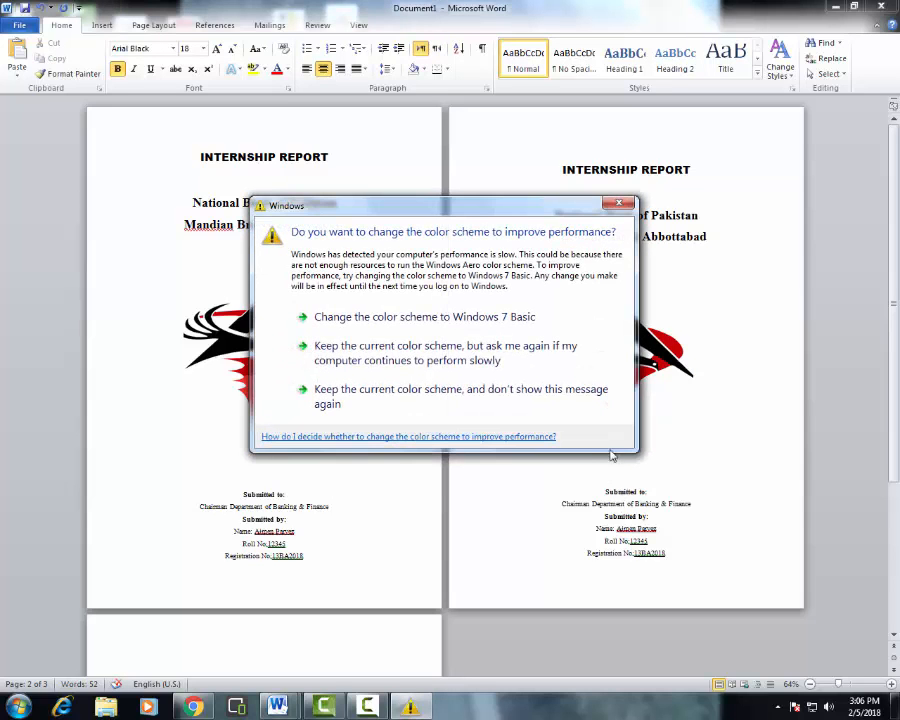
click(617, 206)
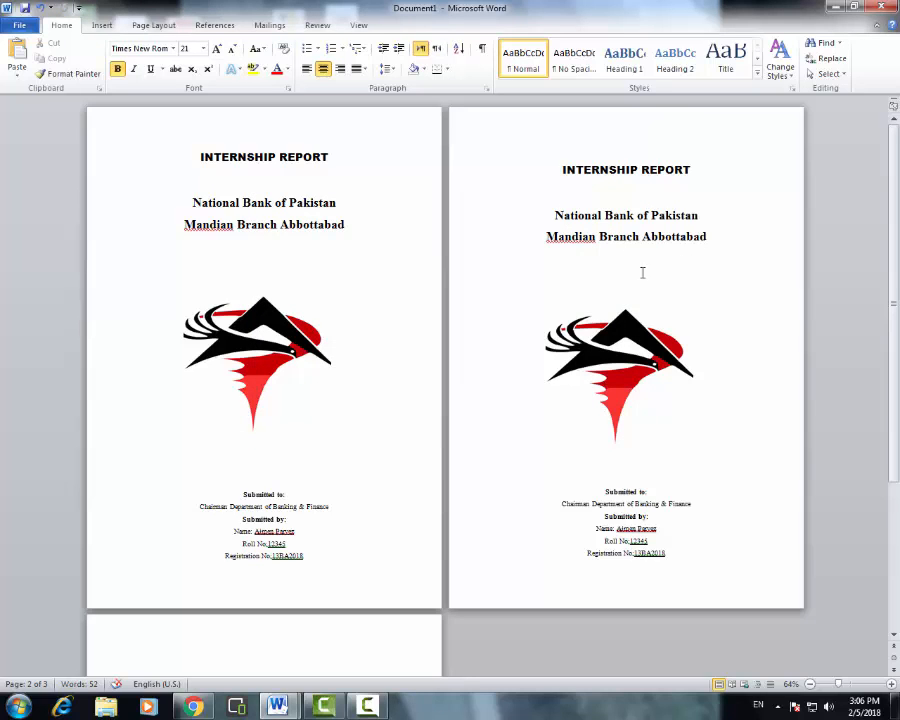
- Review page 2's Submitted to line, the chairman's department line and the student's name
scroll(311, 466, down, 1)
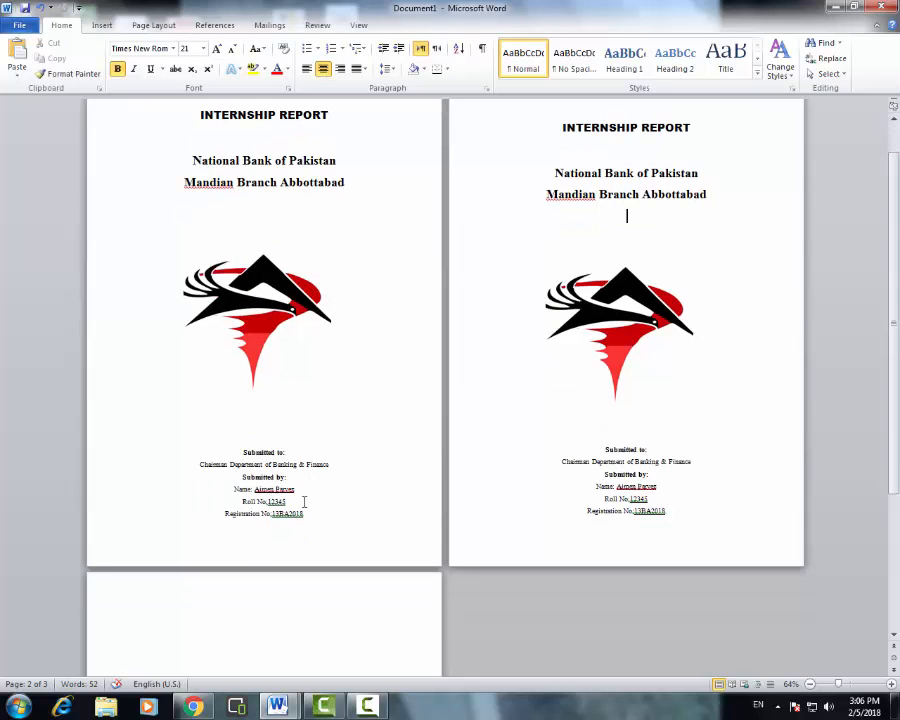
scroll(770, 633, up, 3)
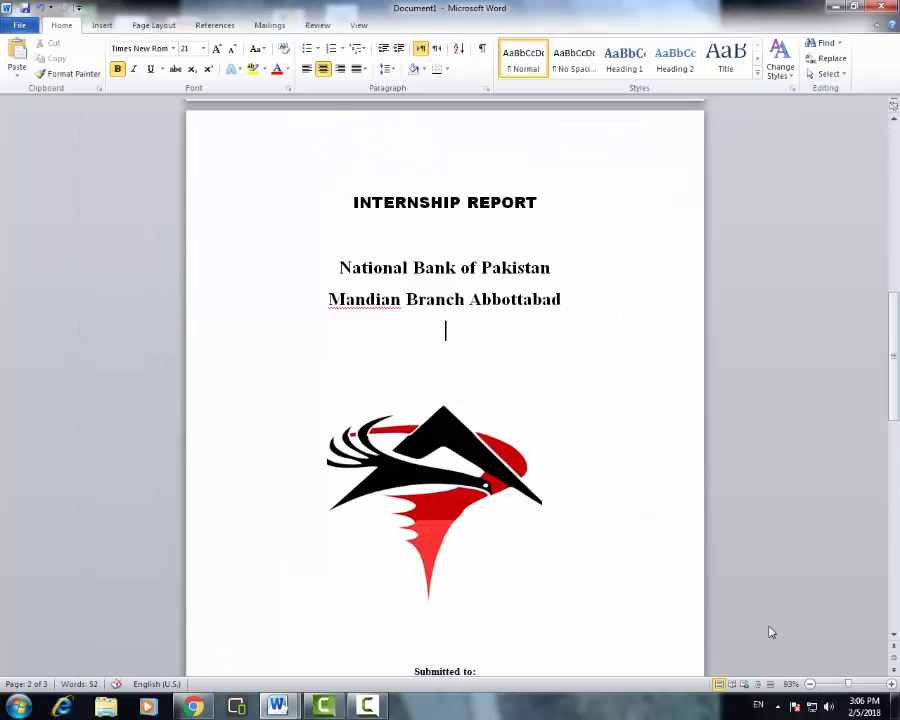
scroll(494, 402, down, 3)
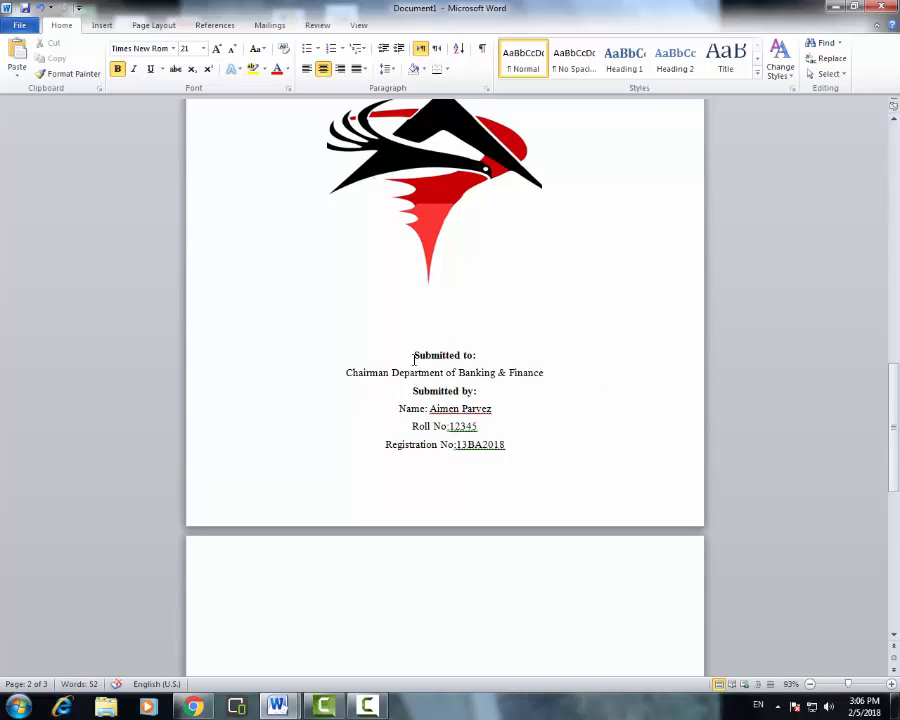
drag(414, 359, 498, 356)
drag(346, 374, 528, 373)
click(537, 410)
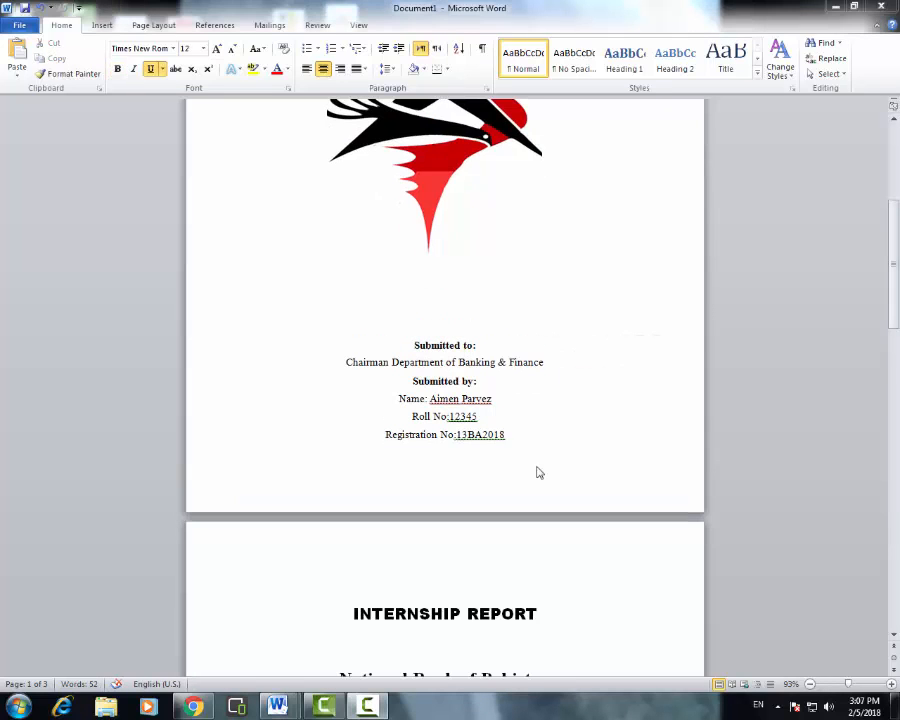
- Paste Specialization: Finance under the page-2 title and remove the empty line below it
scroll(468, 568, down, 3)
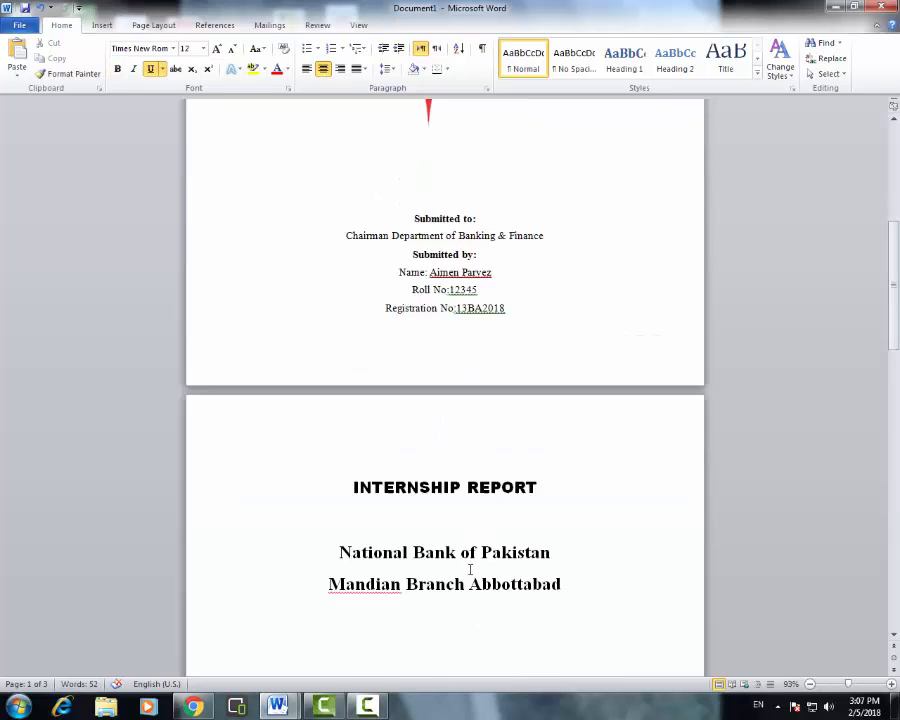
scroll(469, 567, down, 5)
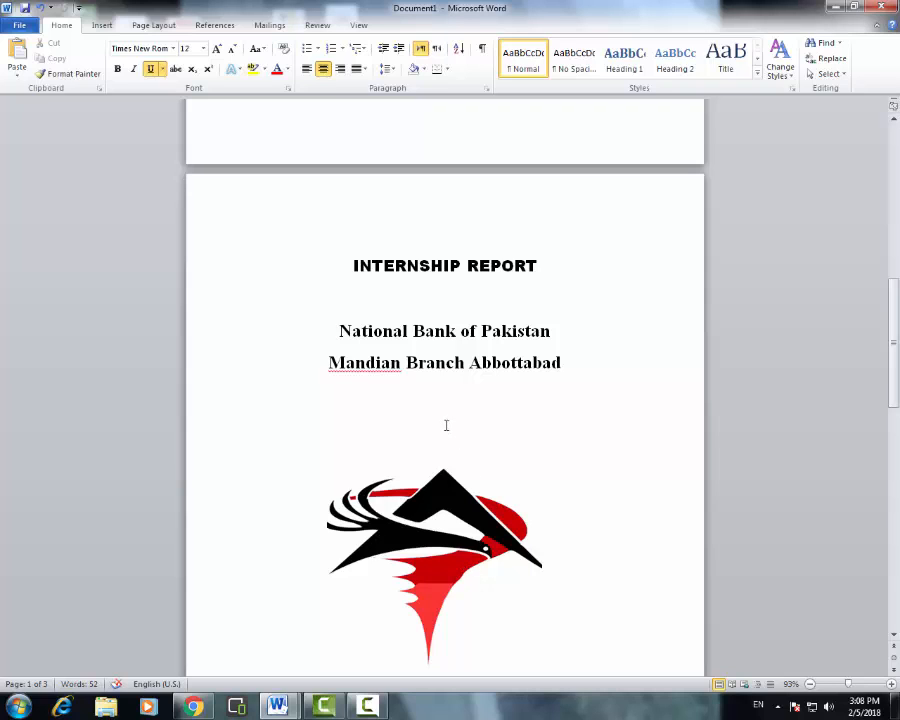
click(446, 425)
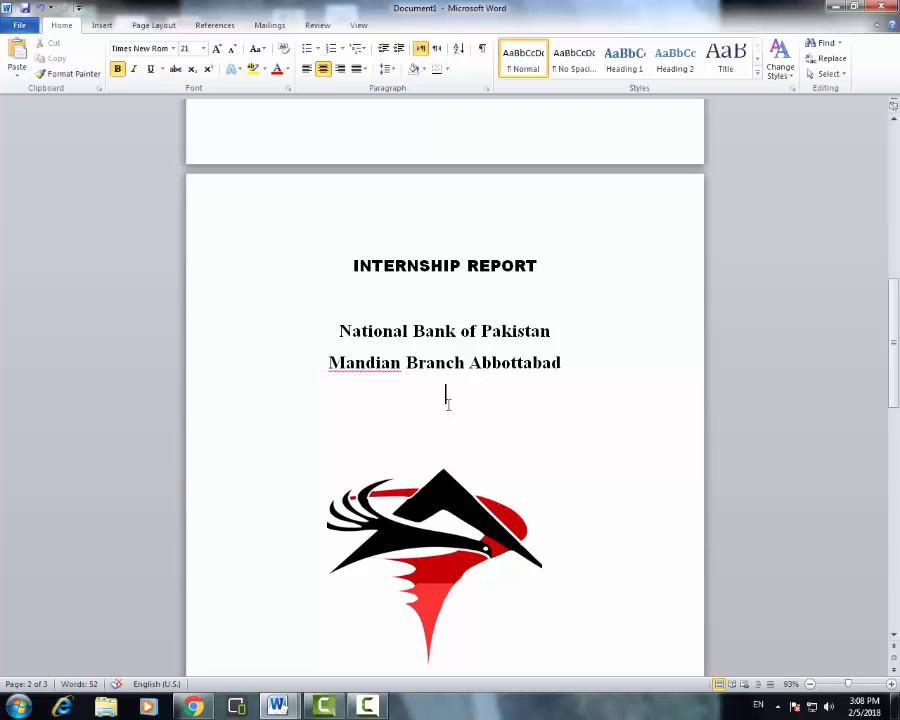
ctrl+scroll(622, 280, down, 4)
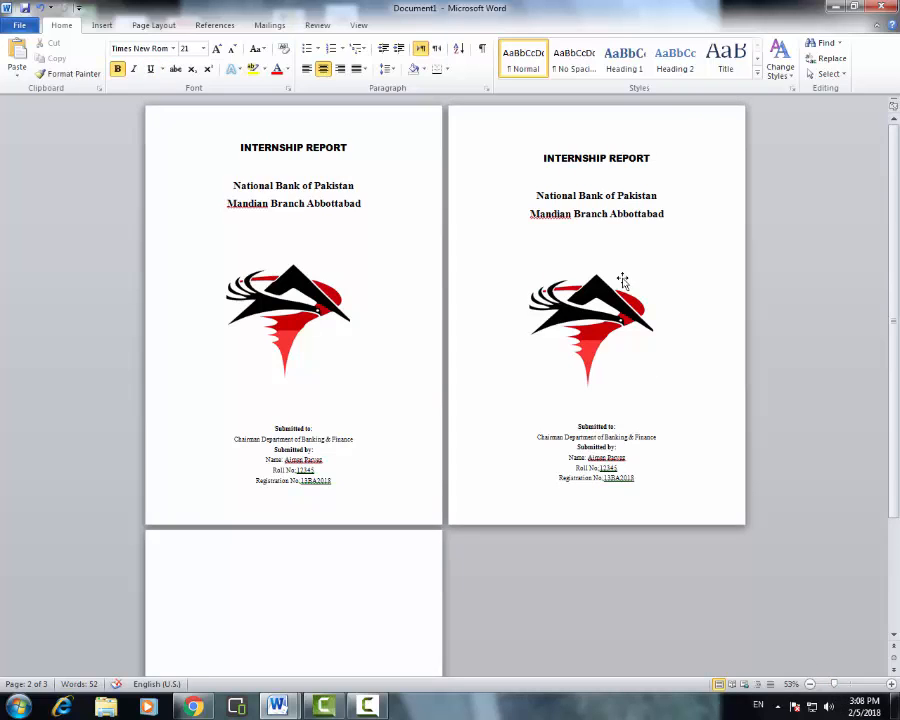
text(Specialization: Finance)
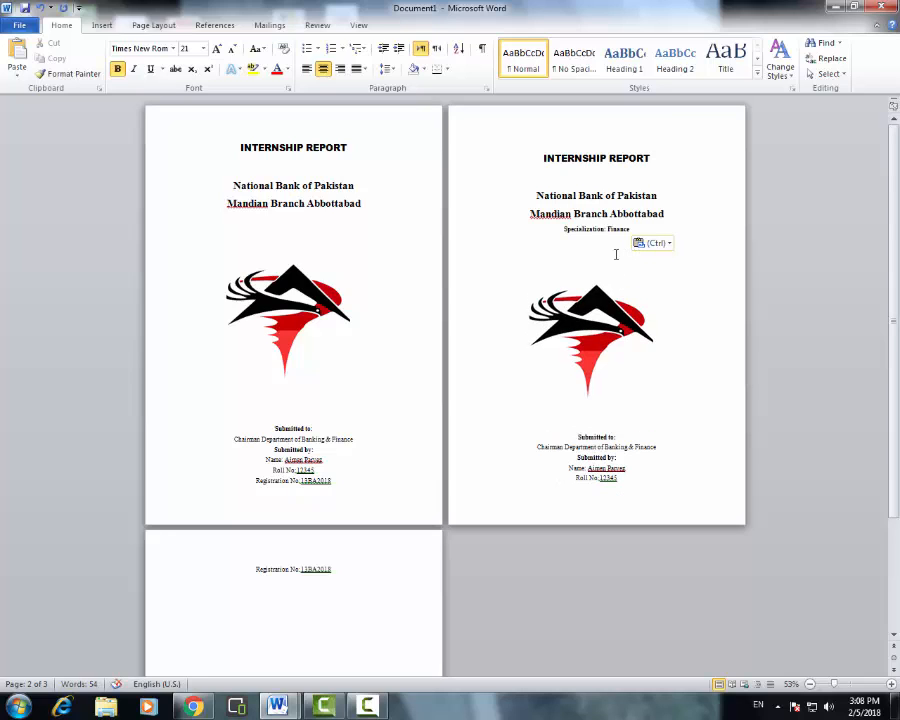
key(ctrl+l)
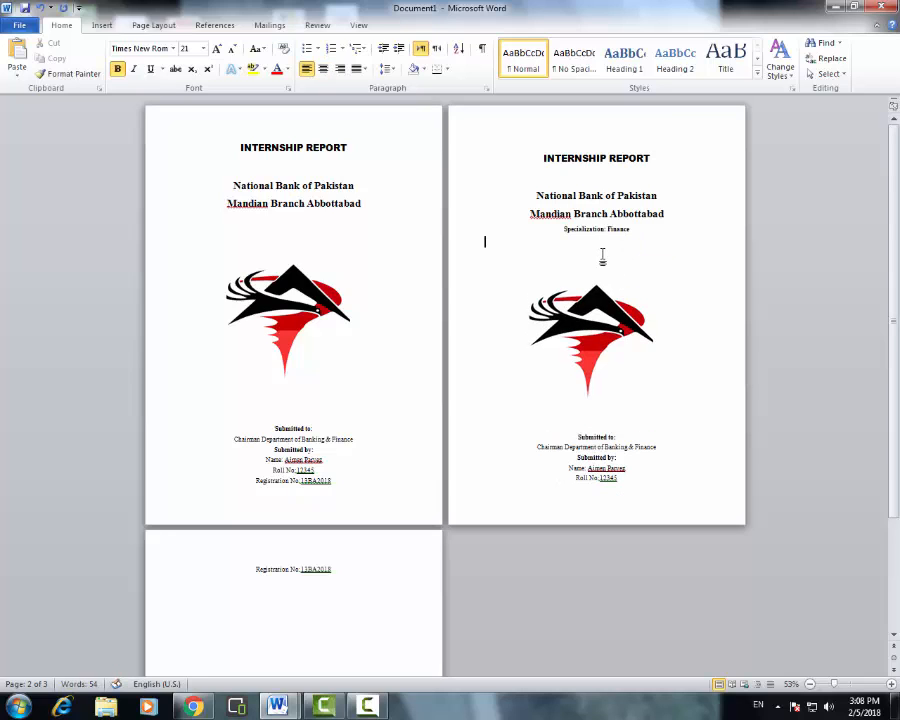
key(BackSpace)
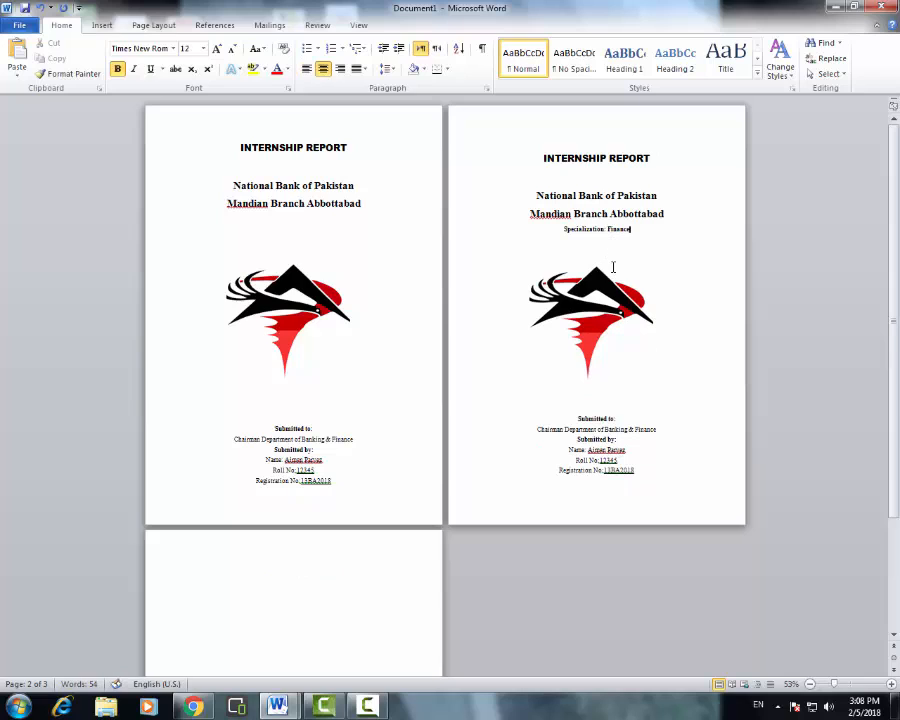
- Add a blank line after Mandian Branch Abbottabad and remove the empty line above the logo
click(681, 212)
key(Return)
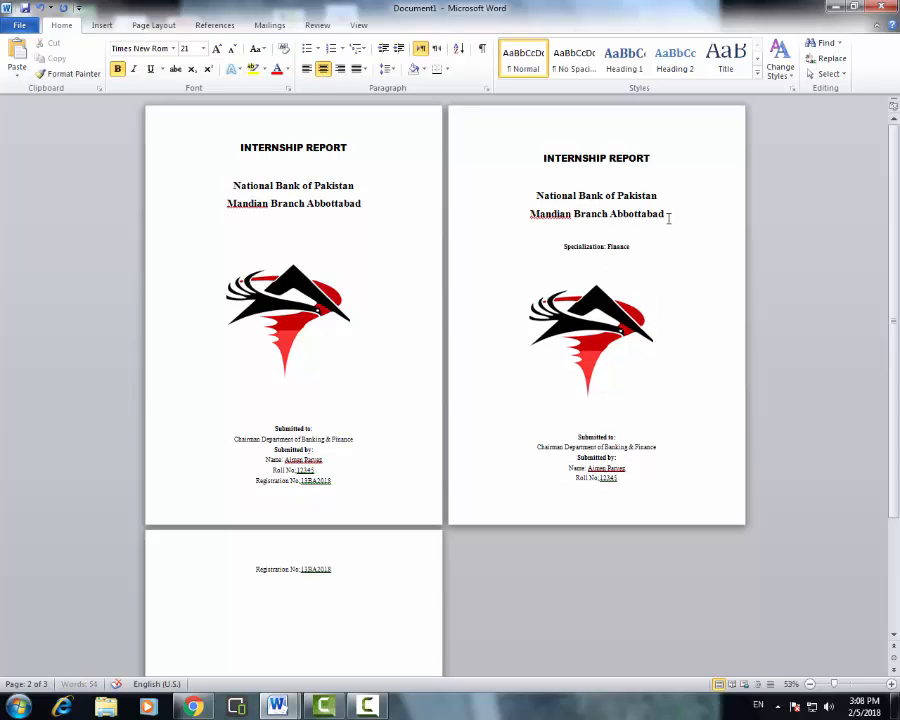
click(530, 266)
key(BackSpace)
click(680, 306)
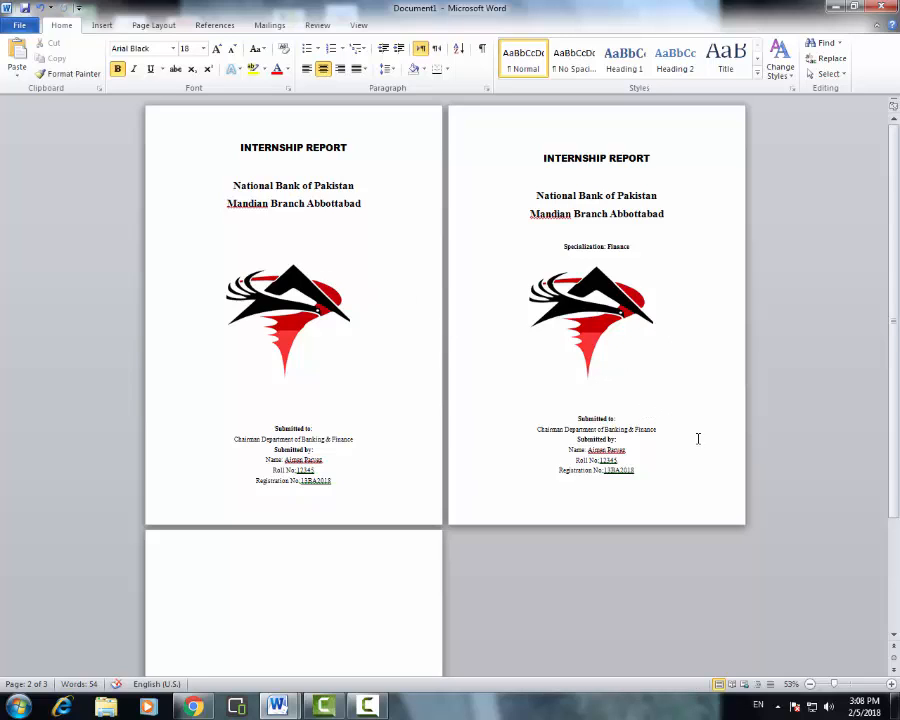
click(675, 484)
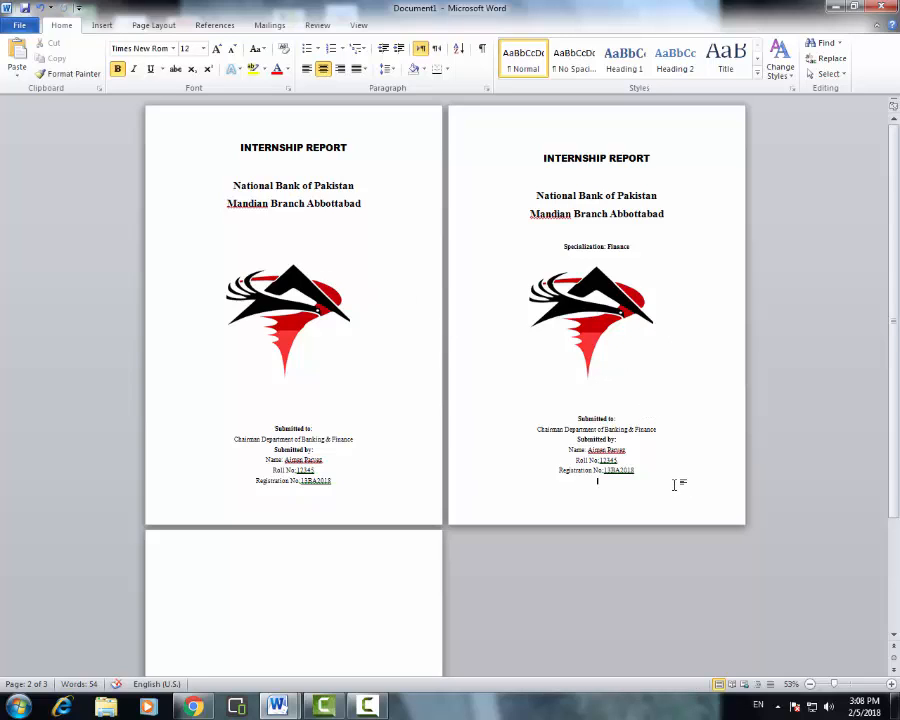
click(263, 579)
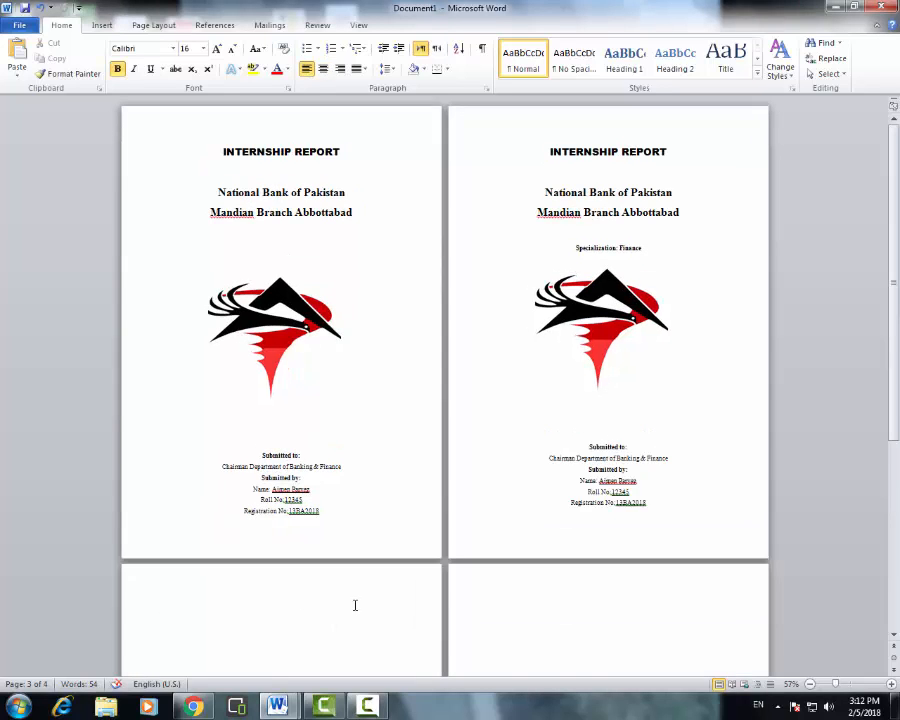
- Remove the extra blank page and centre the first line of page 3
scroll(358, 602, down, 1)
key(Tab)
key(Tab)
key(Tab)
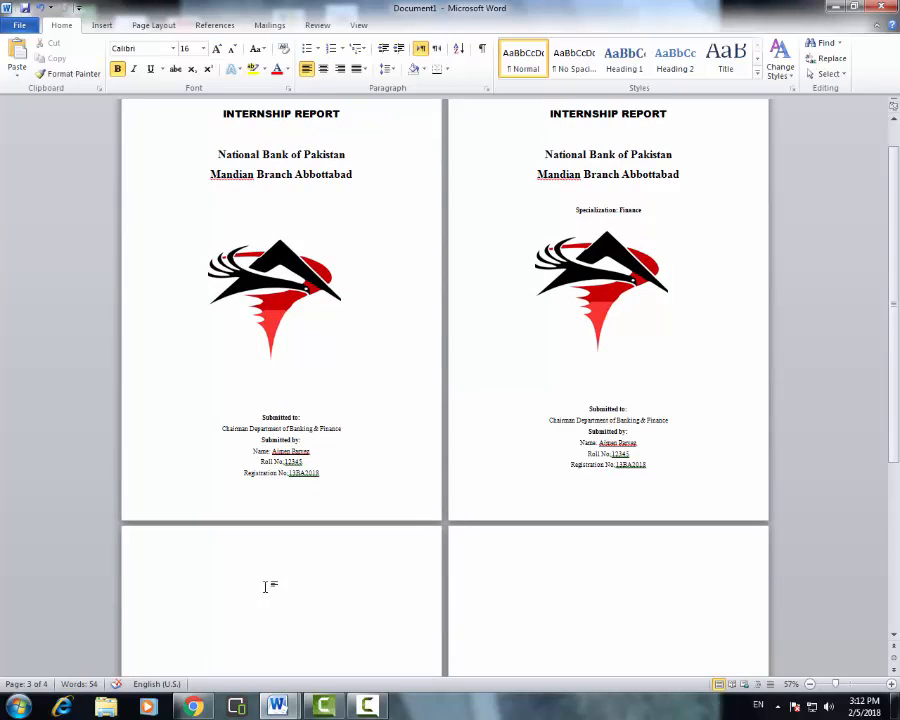
scroll(266, 584, up, 1)
key(BackSpace)
key(BackSpace)
key(BackSpace)
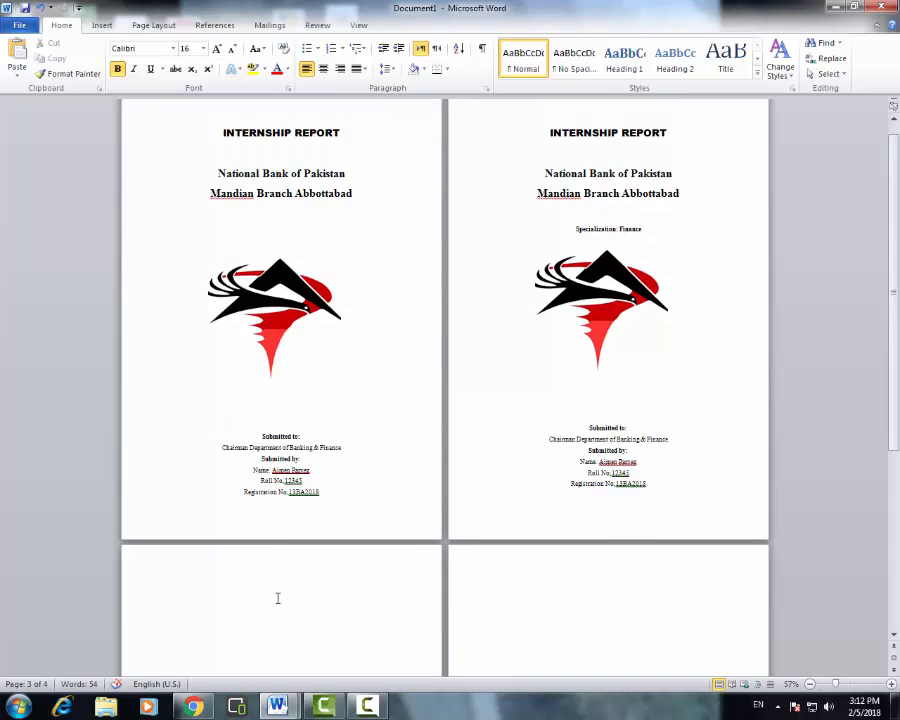
click(323, 68)
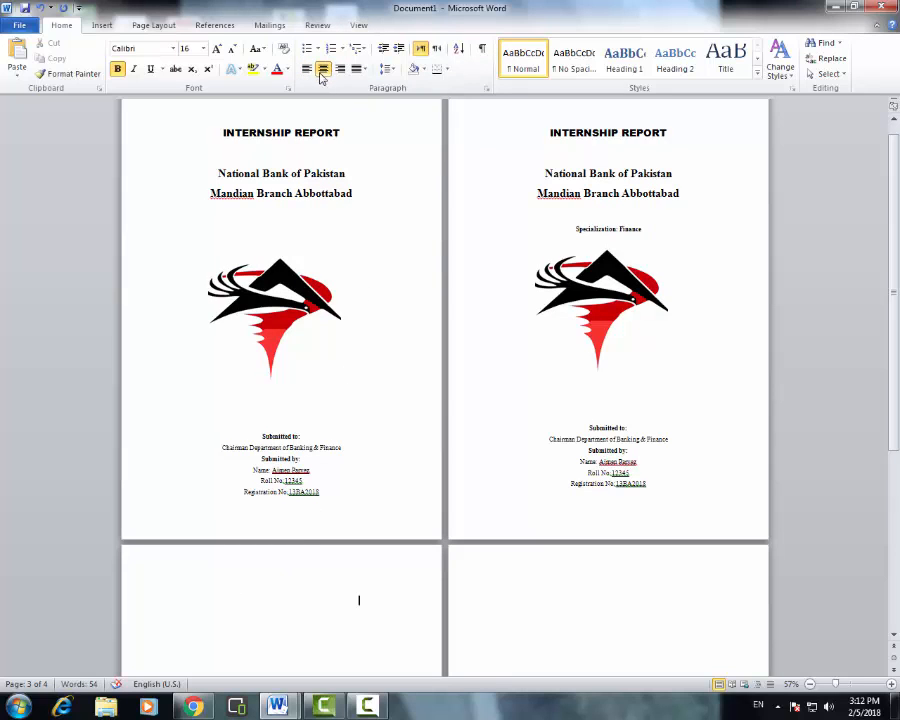
click(307, 68)
key(Delete)
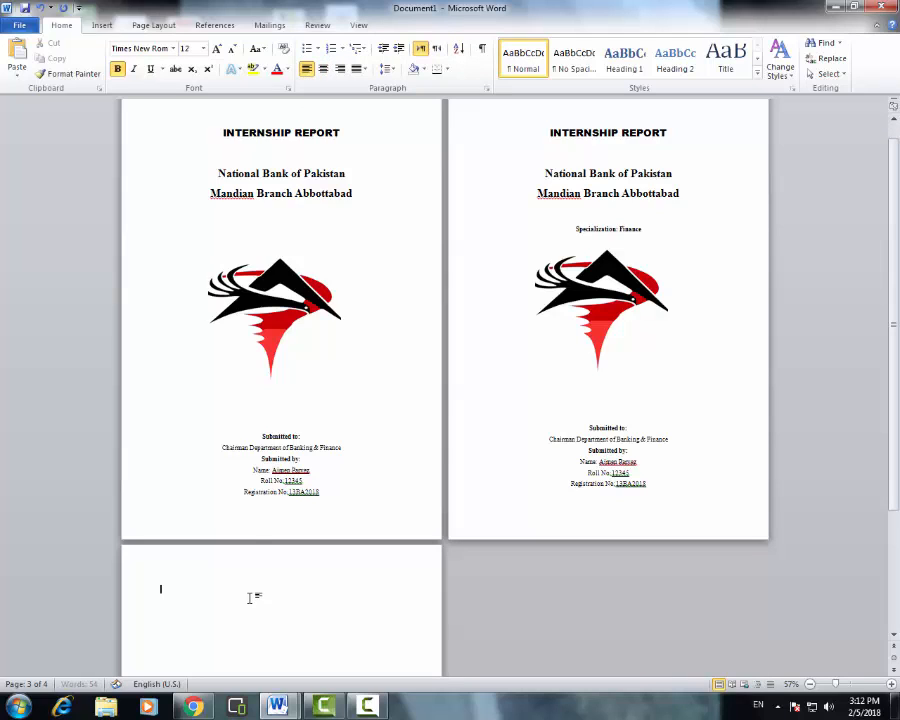
key(ctrl+e)
- Paste the Approval page heading on page 3 and start a new page 4 after it
text(Approval page)
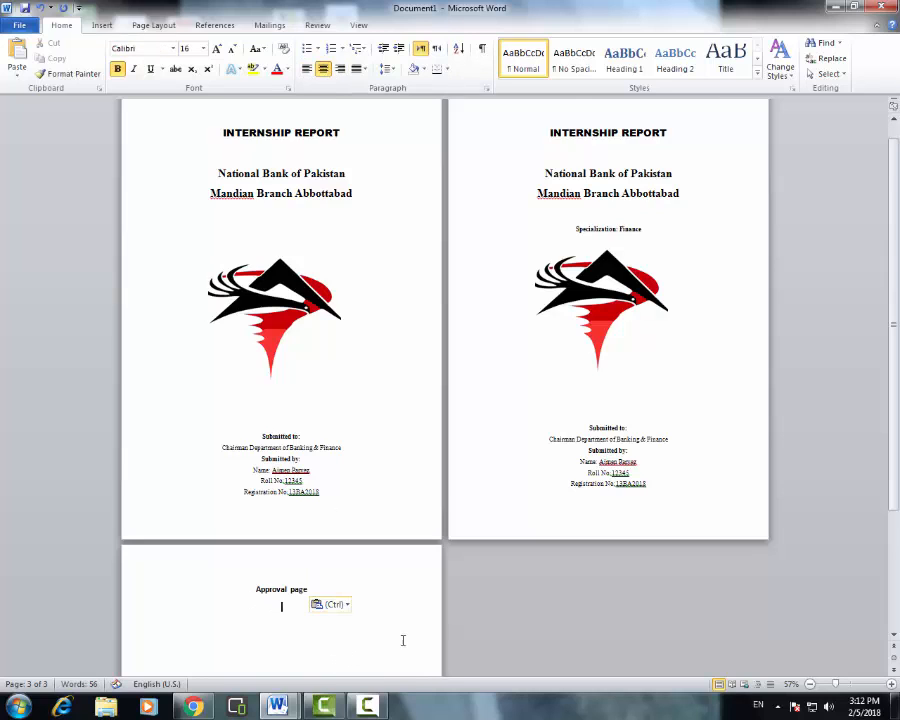
scroll(372, 634, down, 2)
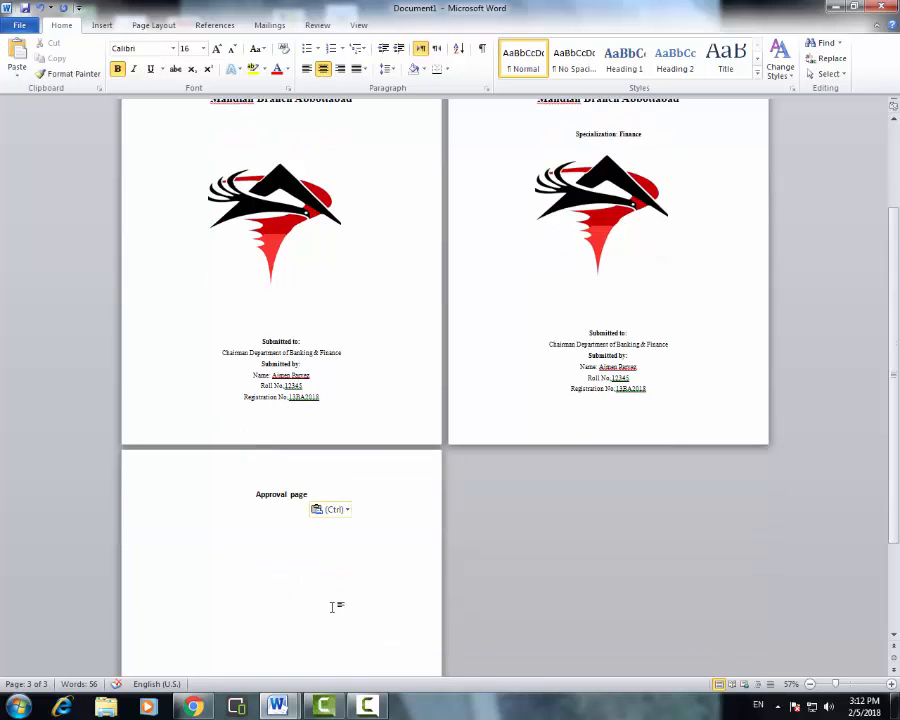
key(ctrl+Return)
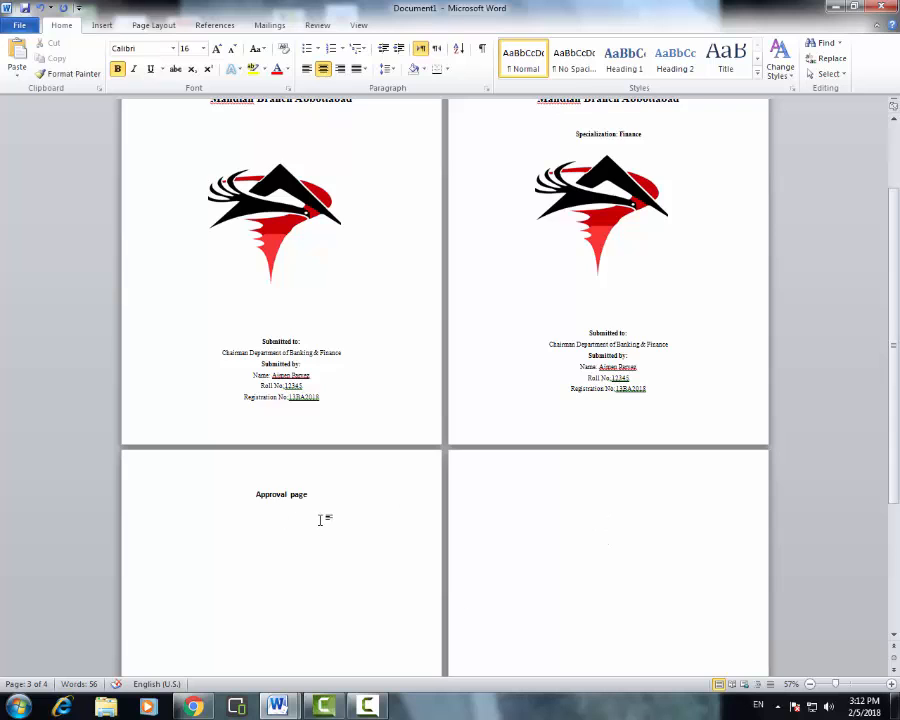
scroll(320, 516, up, 1)
scroll(371, 568, down, 3)
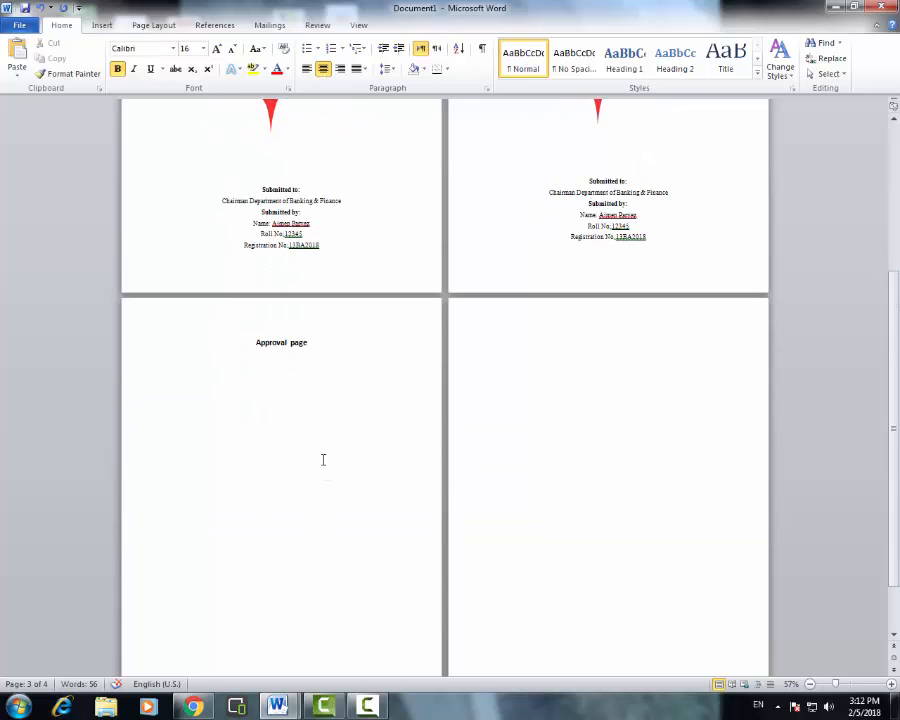
key(ctrl+l)
scroll(318, 503, up, 1)
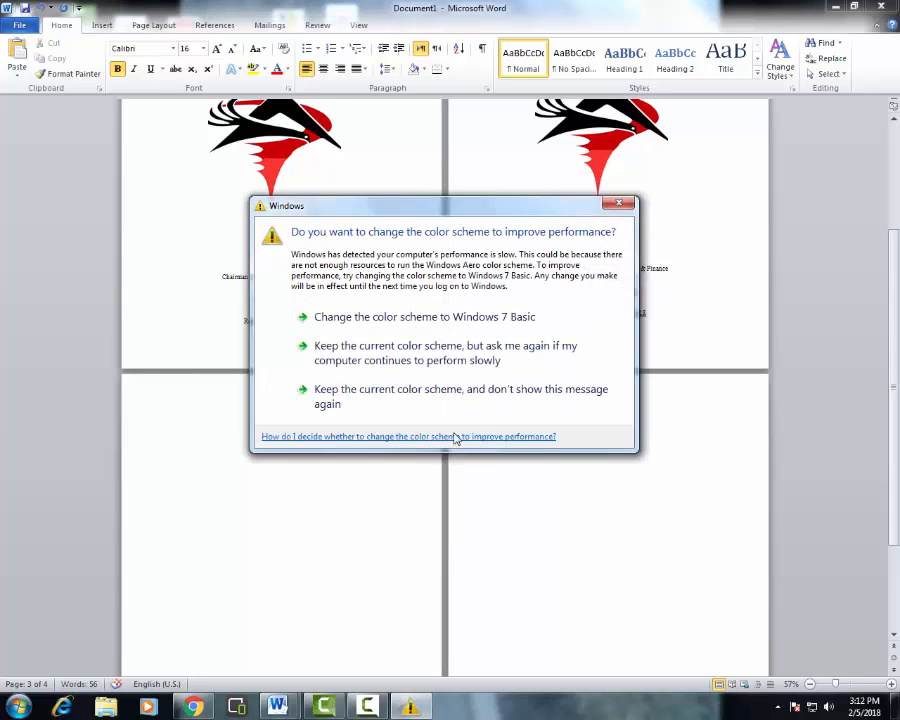
click(617, 204)
double_click(606, 438)
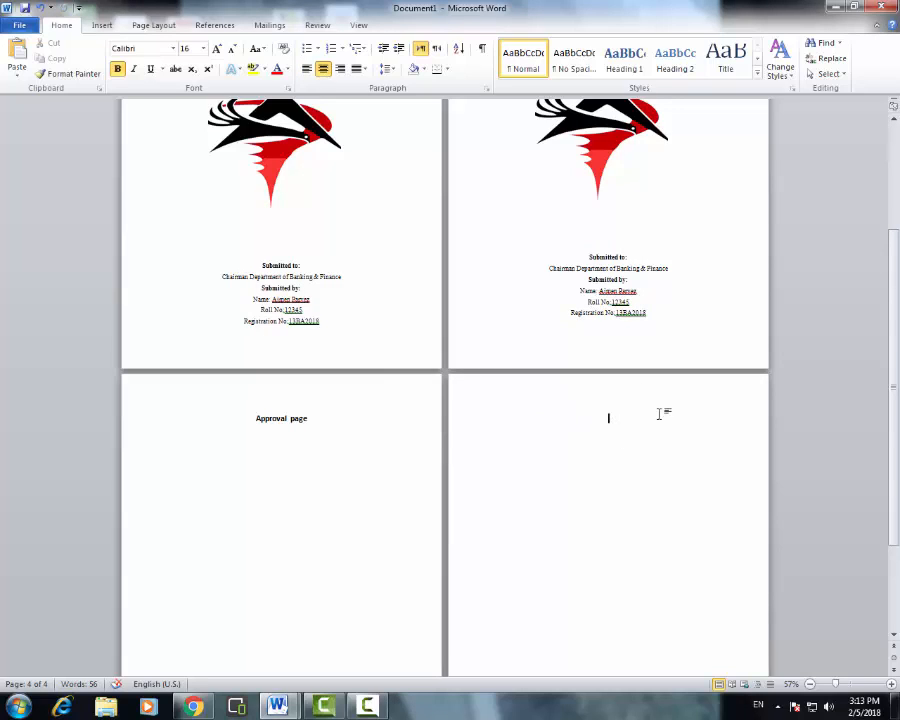
- Put a left-aligned DEDICATION heading with the dedication sentence beneath it on page 4
click(307, 68)
text(DEDICATION)
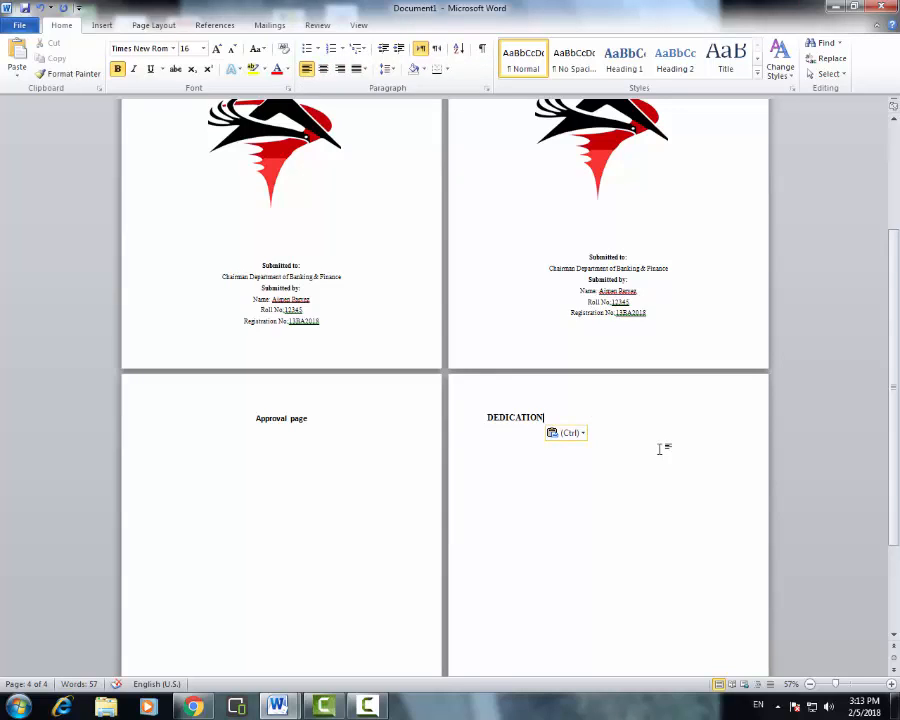
key(Return)
key(BackSpace)
text(To my Brother who is not with us now, and will always be remembered in our prayers)
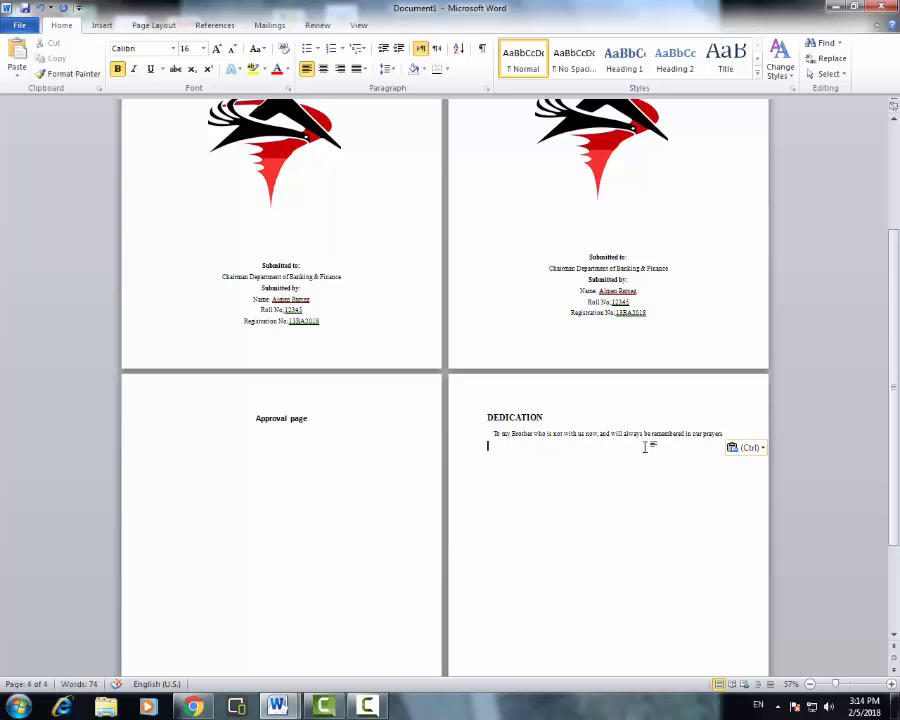
- Insert a page break after the dedication to start a blank fifth page
click(739, 433)
key(Down)
scroll(630, 485, down, 1)
scroll(637, 487, down, 2)
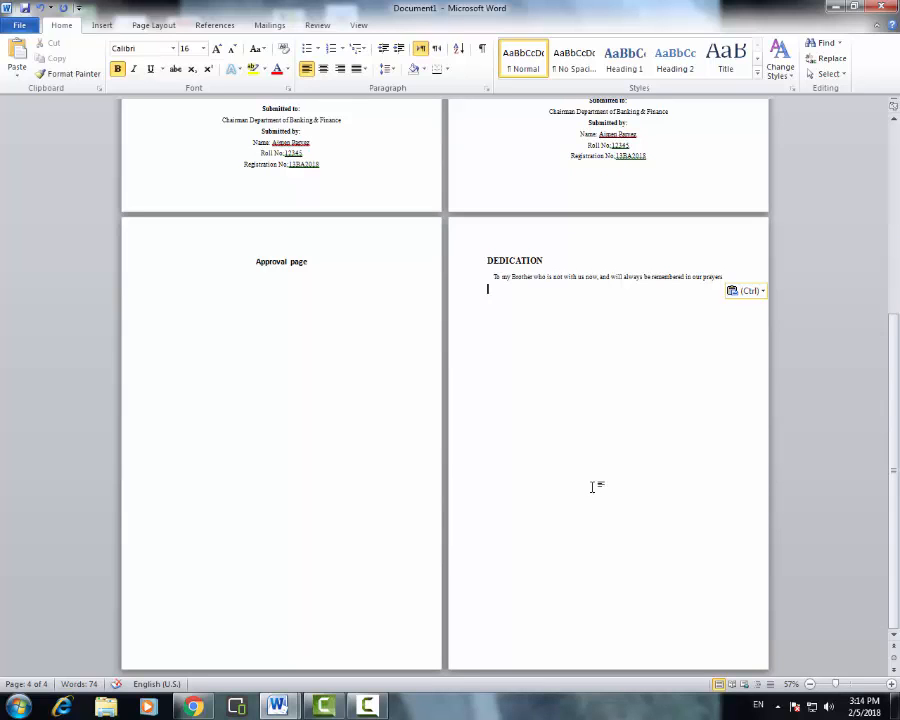
key(ctrl+Return)
scroll(590, 482, down, 3)
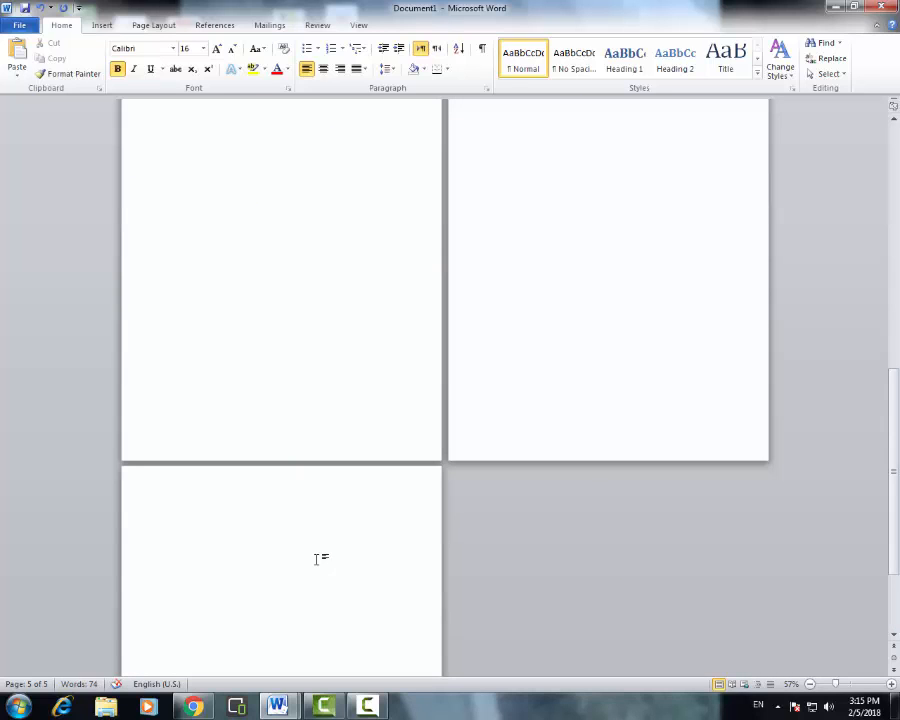
- Select the word page in the Approval page heading and check its font
scroll(444, 480, up, 3)
scroll(586, 498, up, 2)
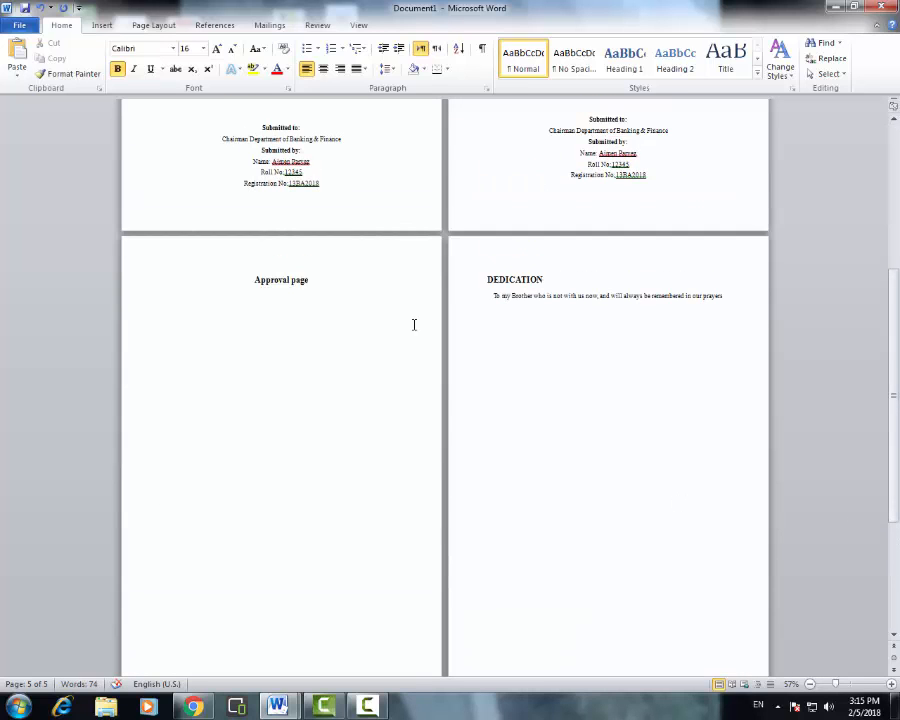
scroll(430, 330, up, 1)
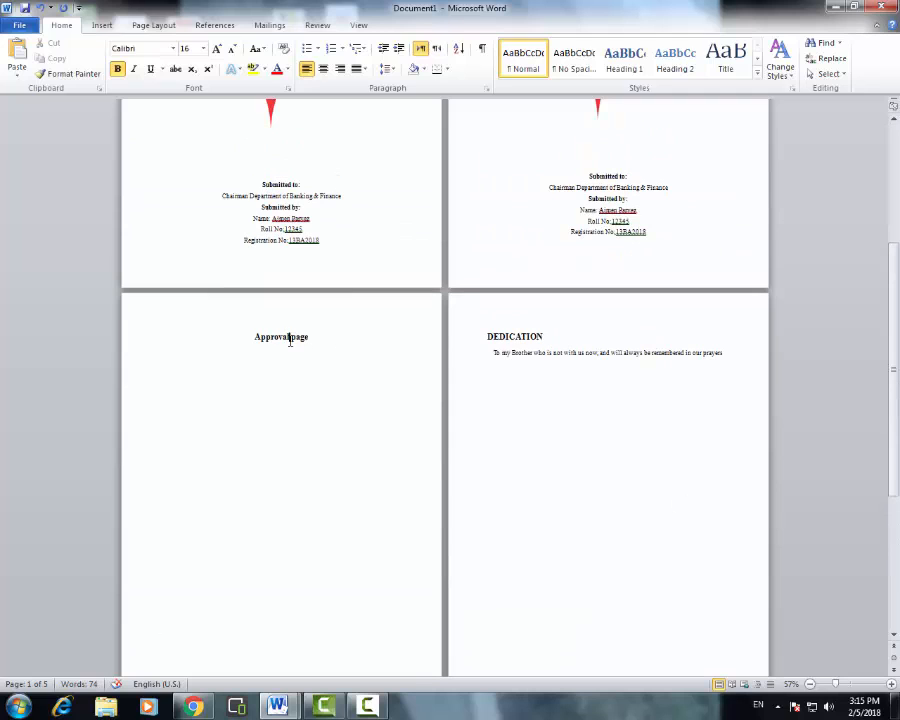
mouse_move(290, 340)
mouse_down()
mouse_move(255, 338)
mouse_move(307, 339)
mouse_up()
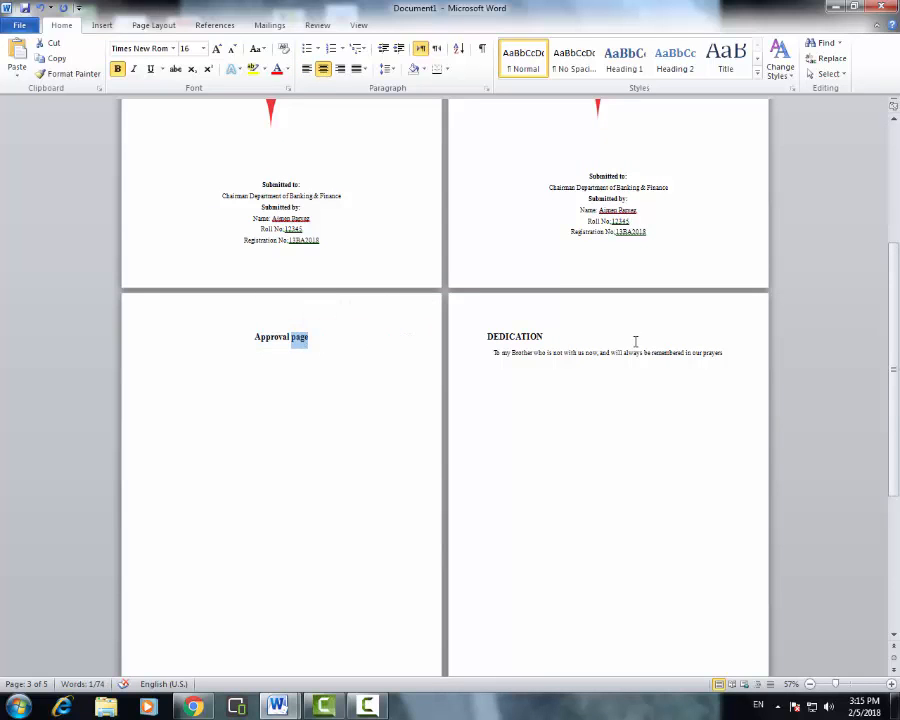
click(598, 344)
scroll(596, 346, up, 3)
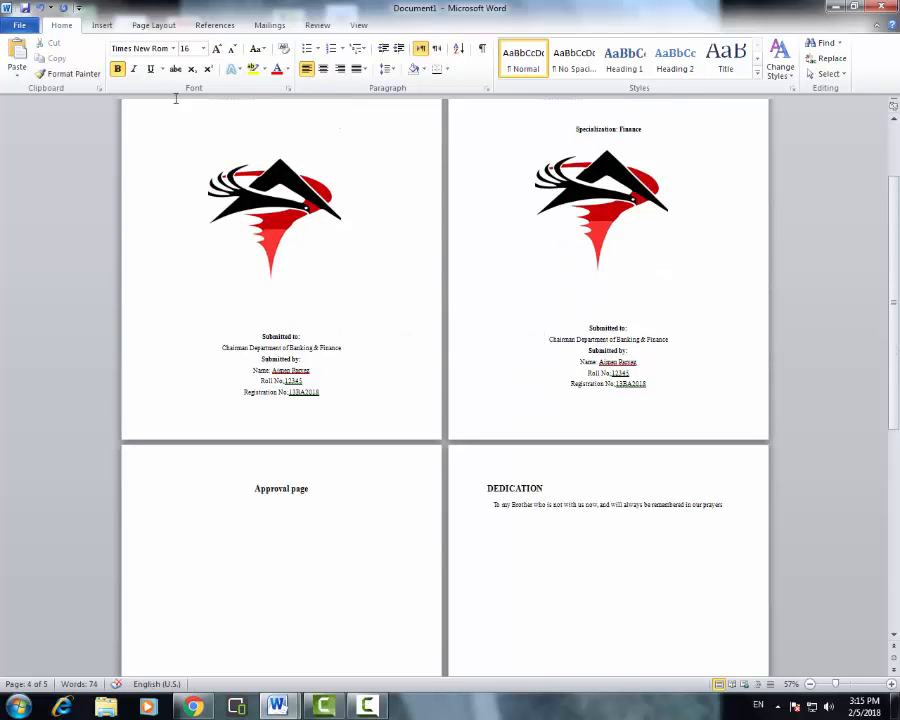
click(120, 48)
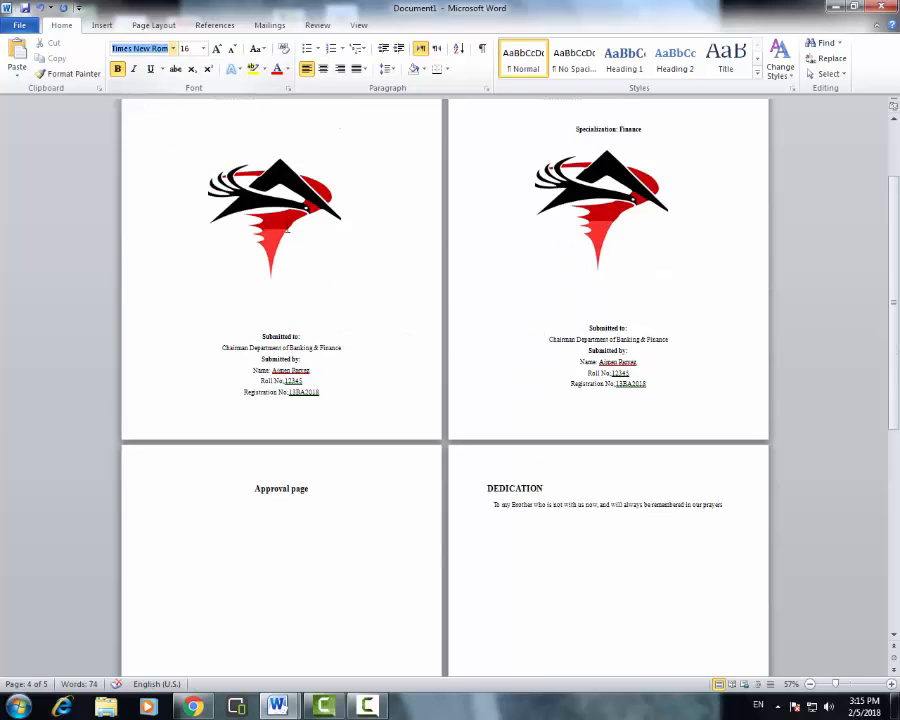
- Inspect the first title page's header, INTERNSHIP title, bank name and Abbottabad line
click(332, 299)
scroll(370, 281, up, 3)
double_click(297, 196)
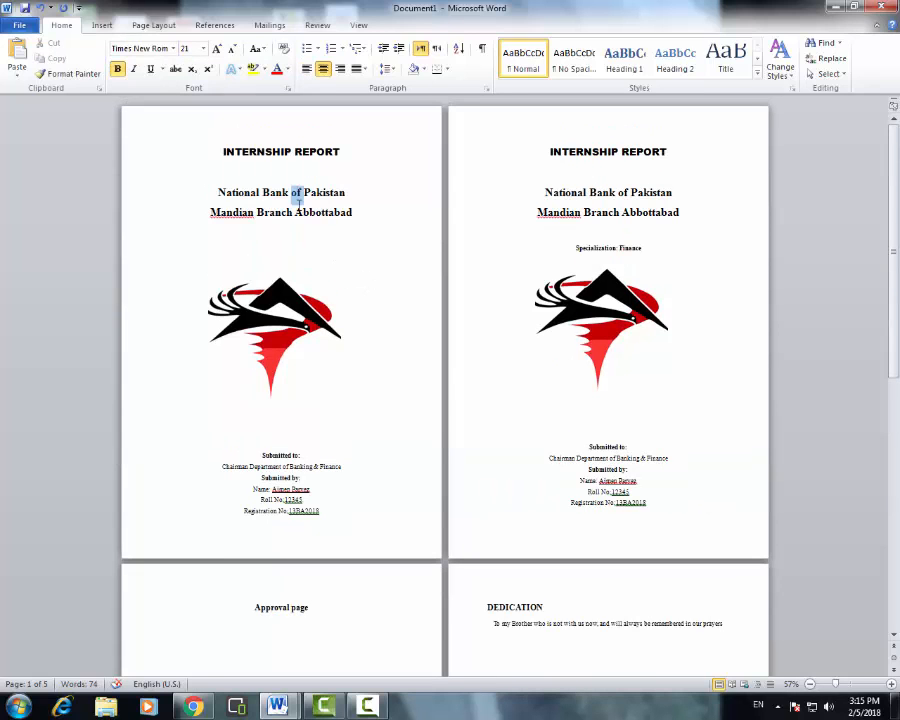
triple_click(297, 196)
double_click(322, 212)
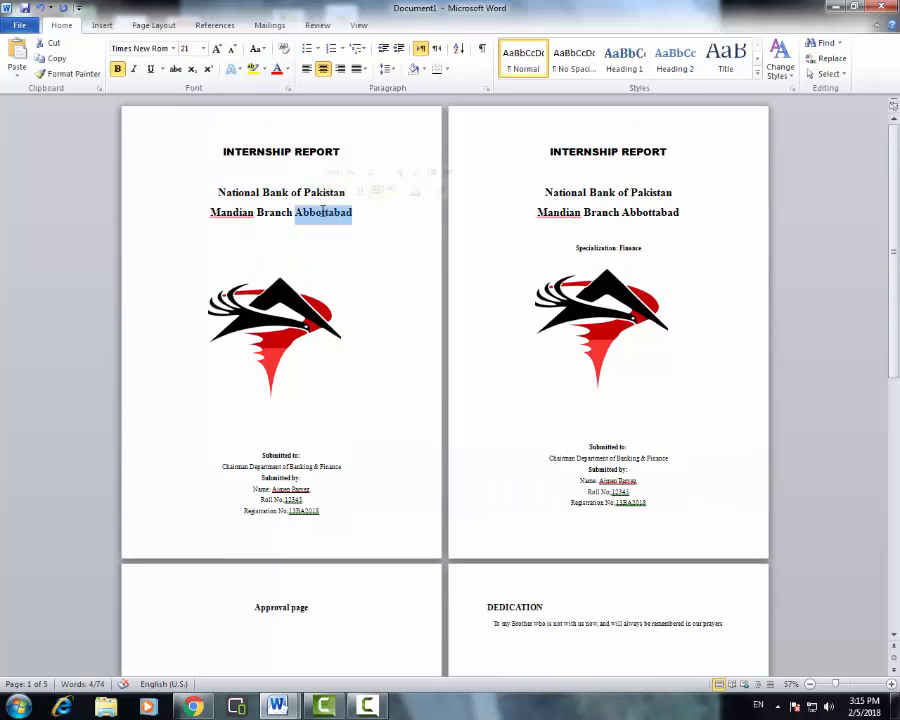
double_click(293, 141)
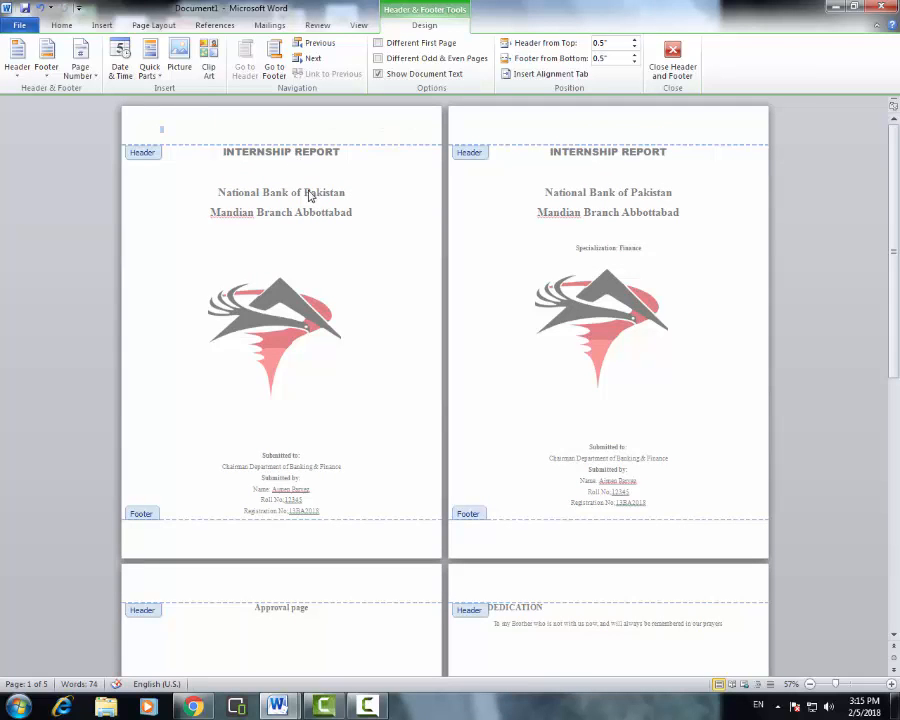
double_click(292, 151)
double_click(286, 151)
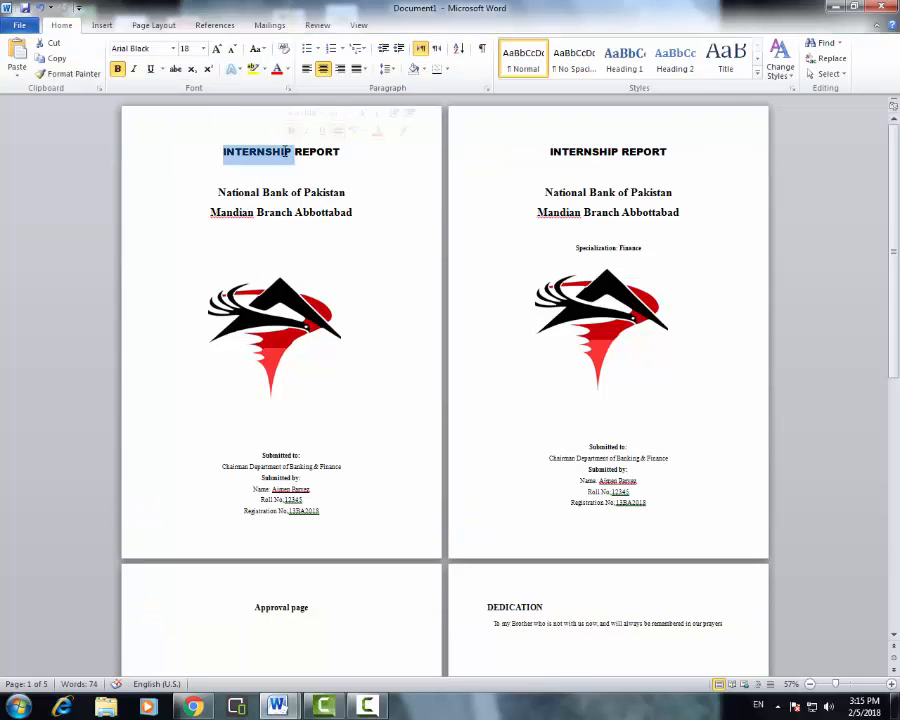
double_click(336, 192)
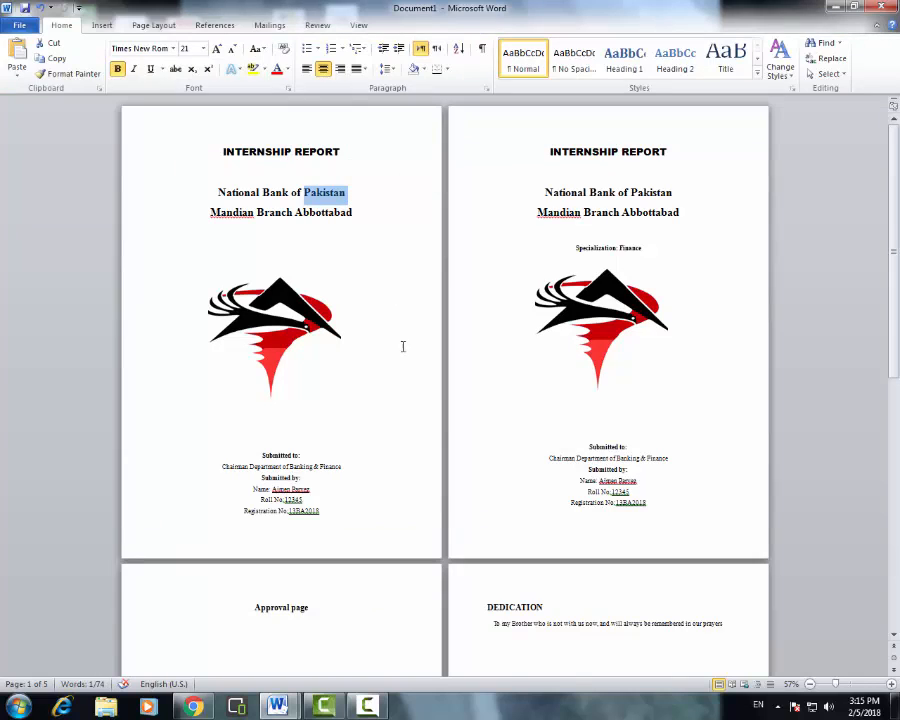
- Select the Approval page and DEDICATION headings, then go to the end of the dedication sentence
scroll(402, 382, down, 2)
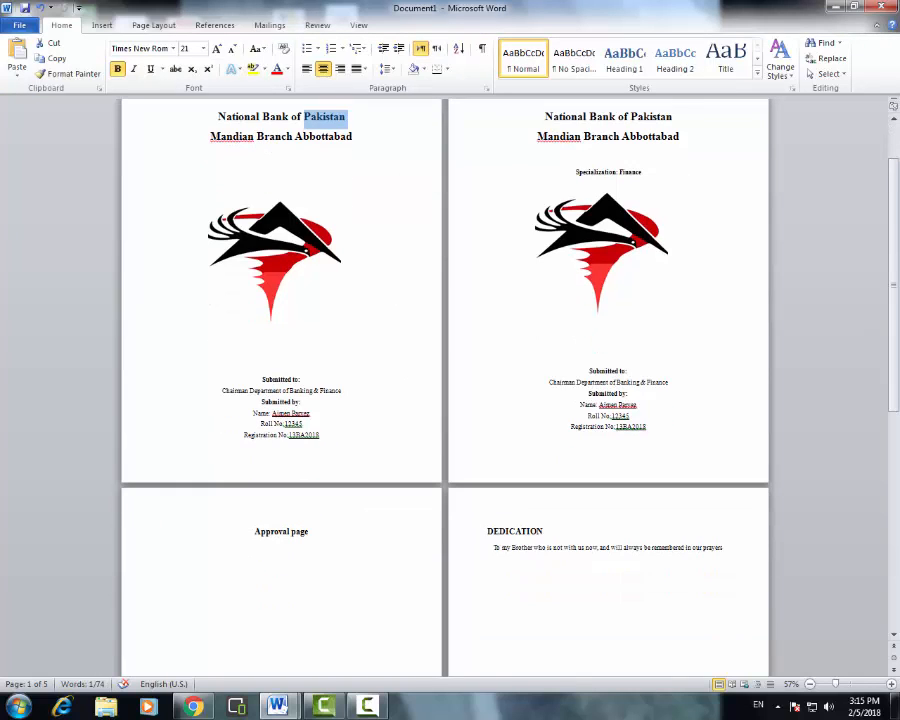
click(330, 537)
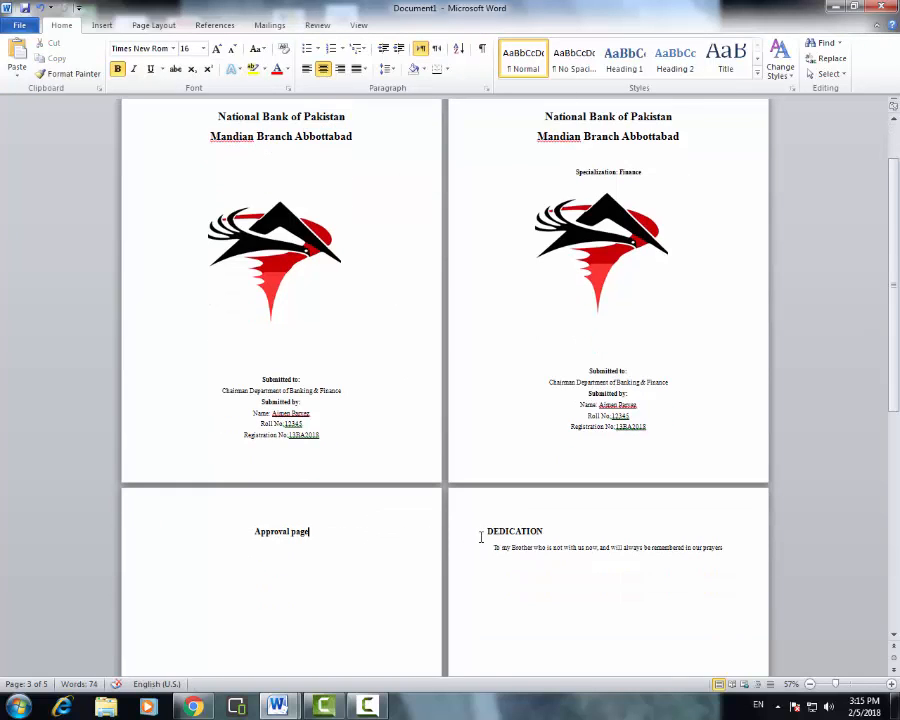
drag(346, 532, 242, 534)
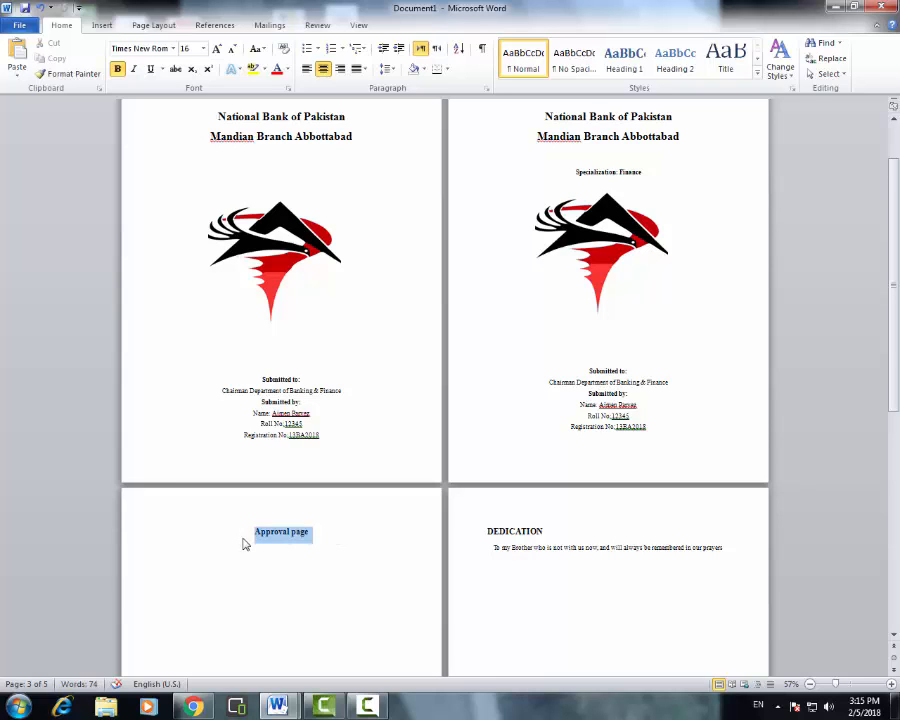
scroll(300, 544, down, 2)
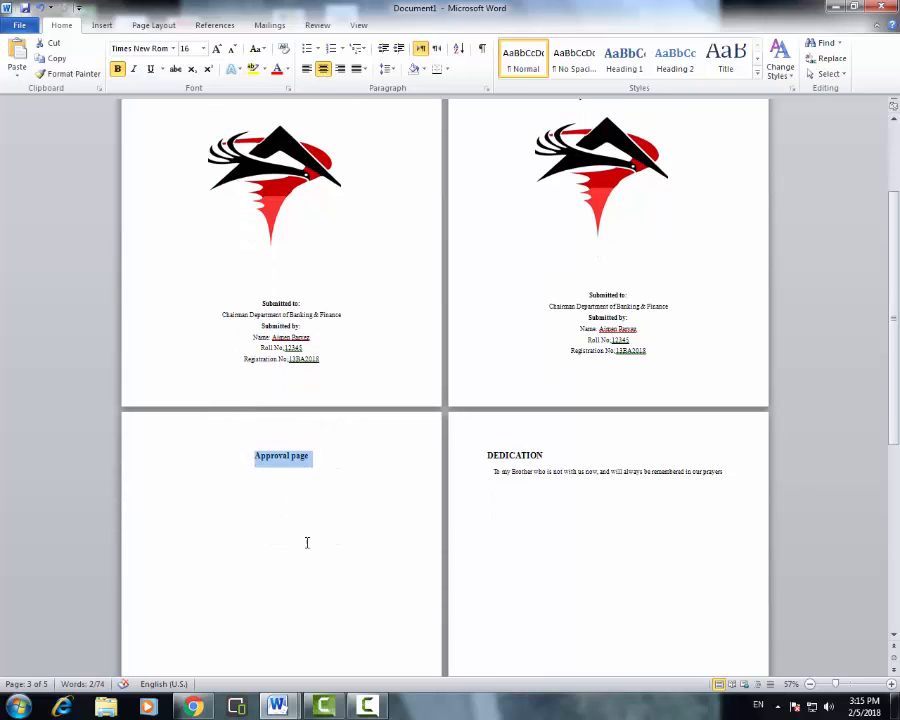
click(536, 452)
drag(550, 457, 486, 456)
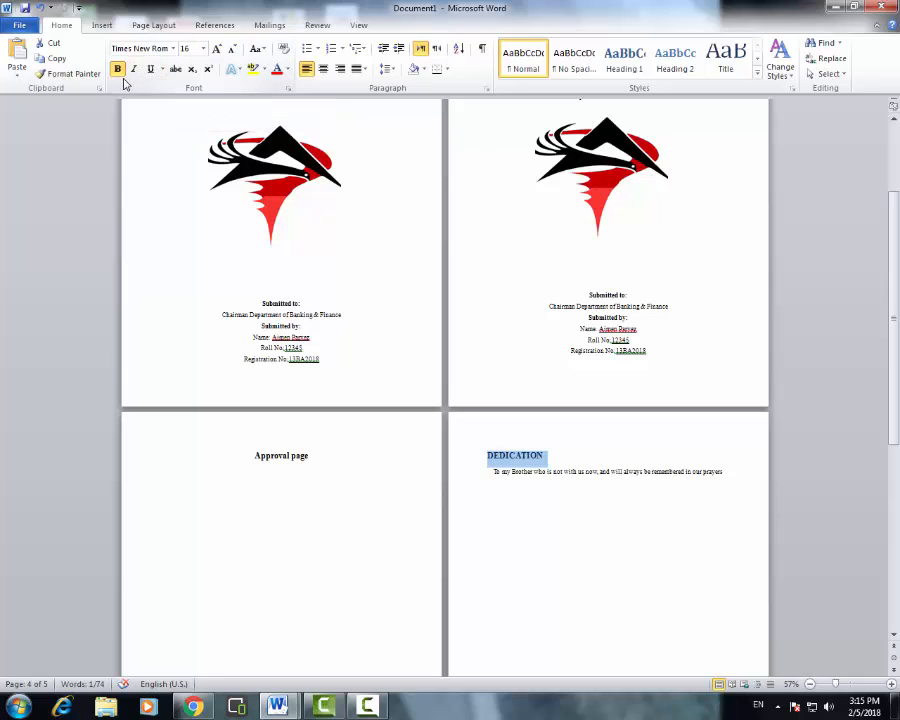
click(556, 458)
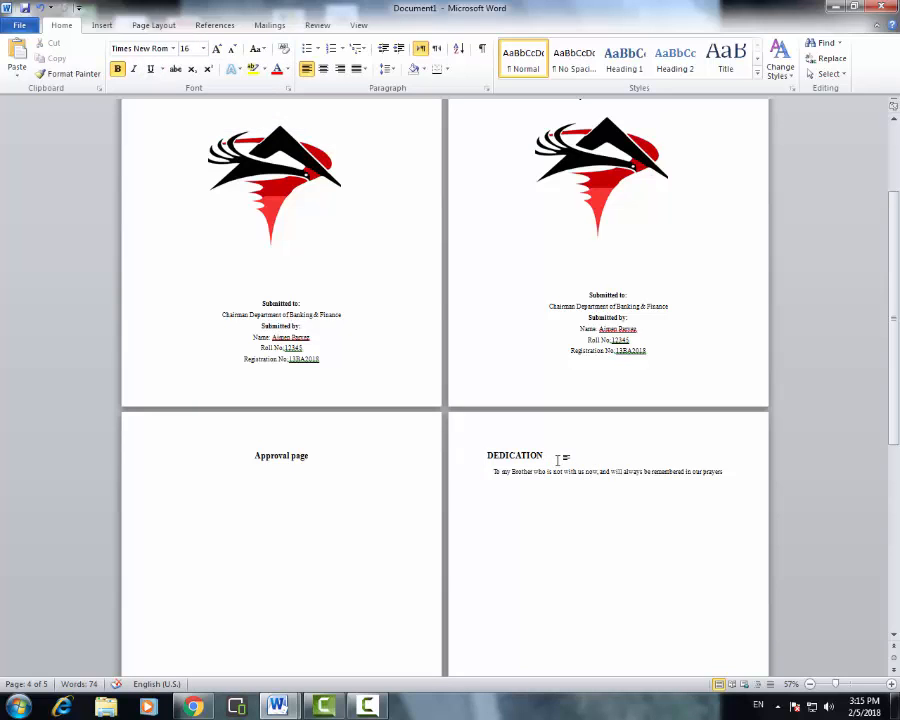
click(744, 473)
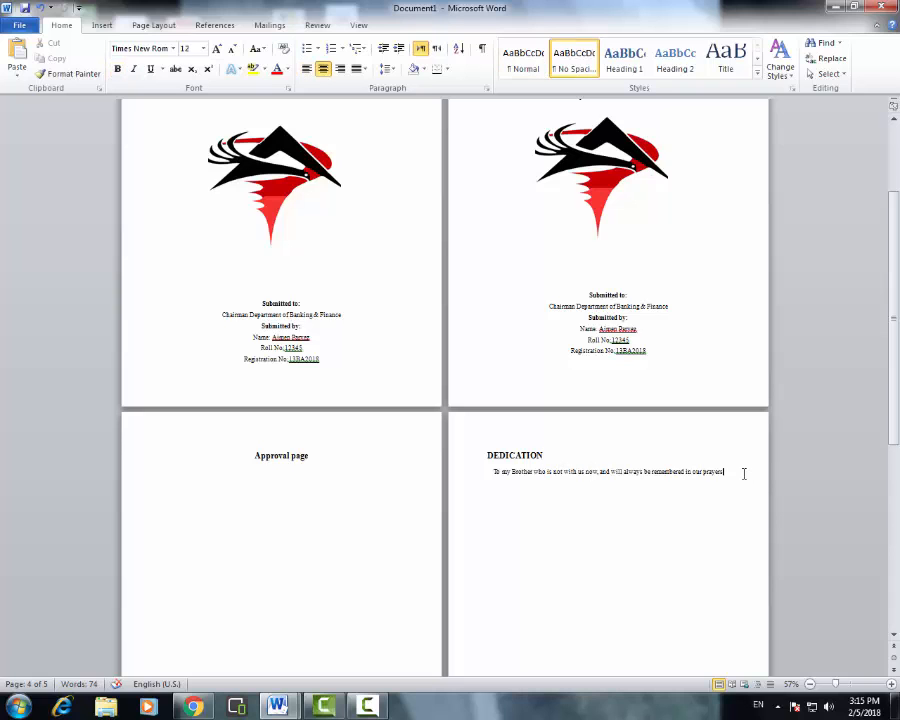
scroll(669, 472, down, 5)
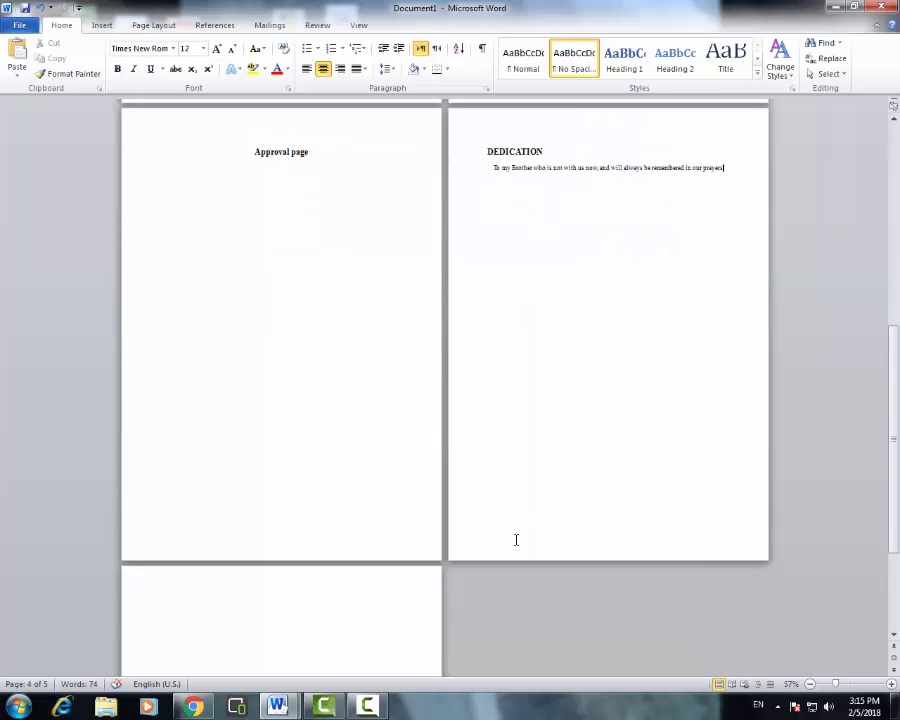
- Select the dedication sentence and compare the submission details across both title pages
click(628, 329)
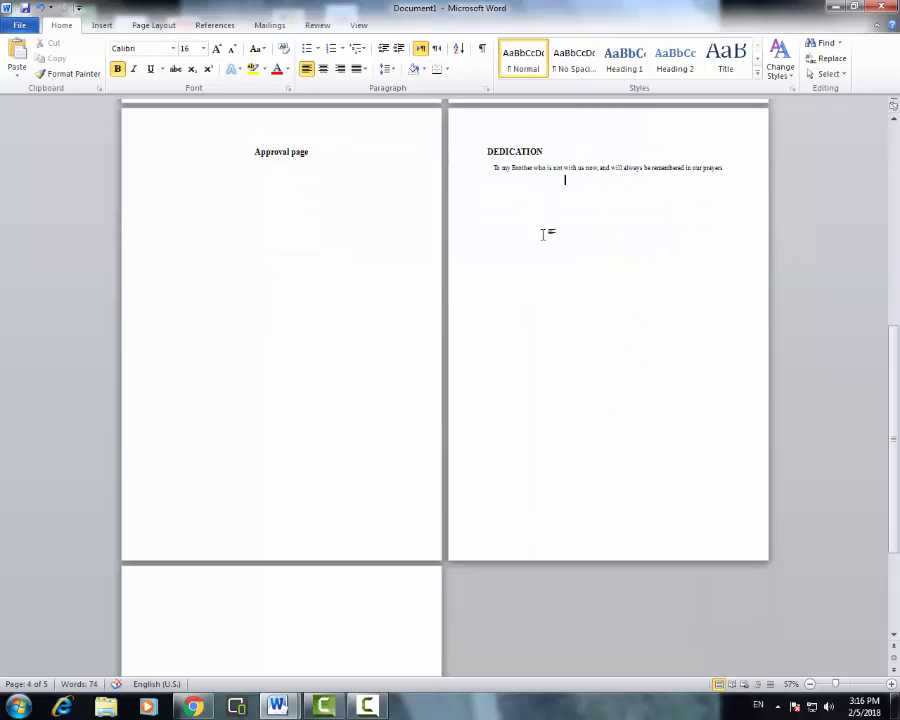
drag(493, 167, 739, 175)
scroll(673, 428, up, 3)
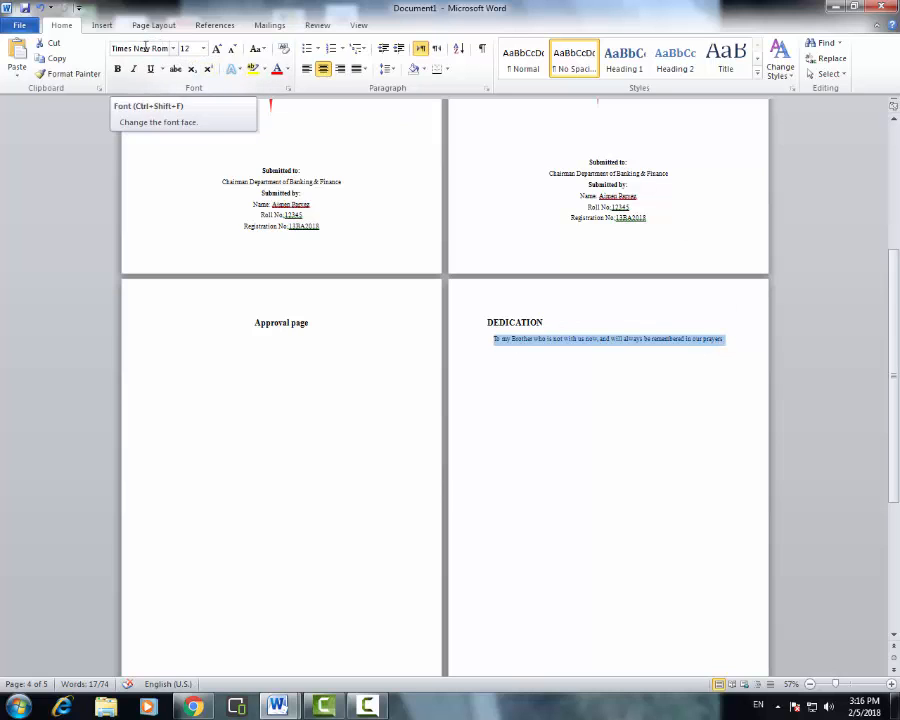
scroll(620, 385, up, 1)
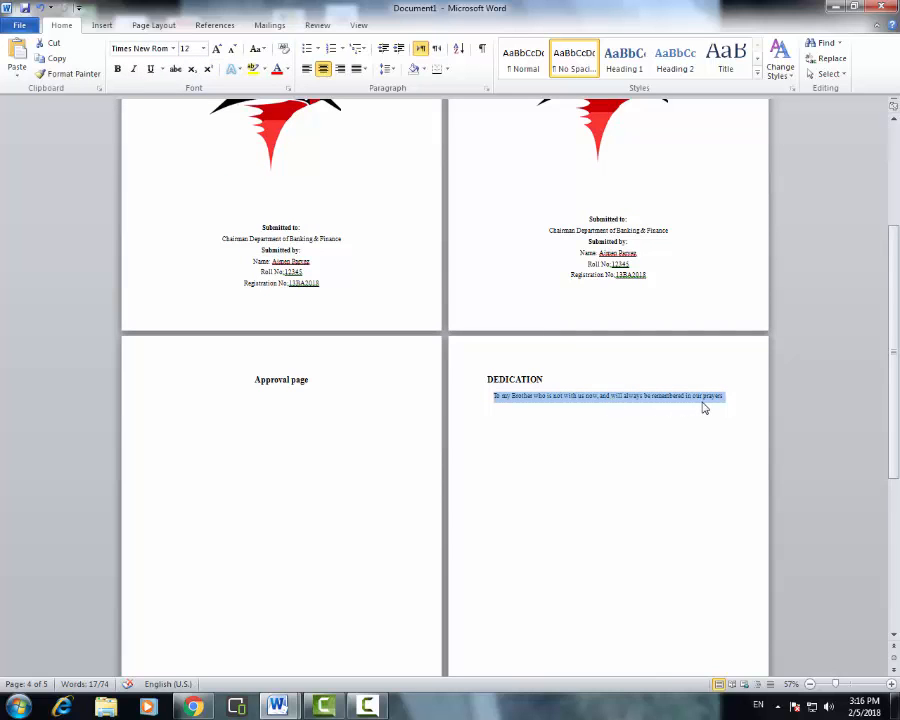
double_click(584, 279)
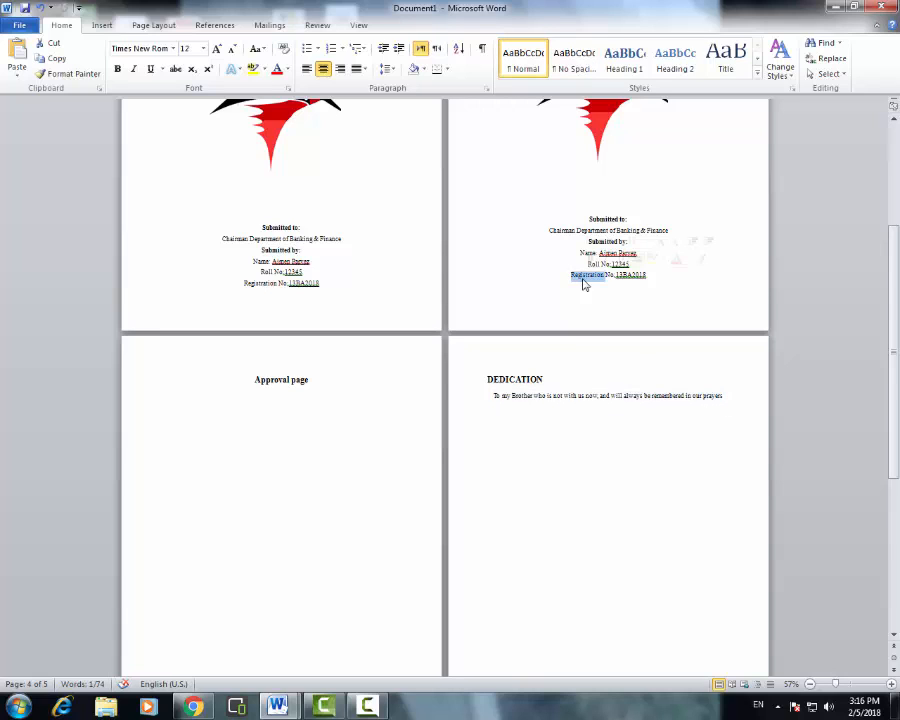
double_click(574, 233)
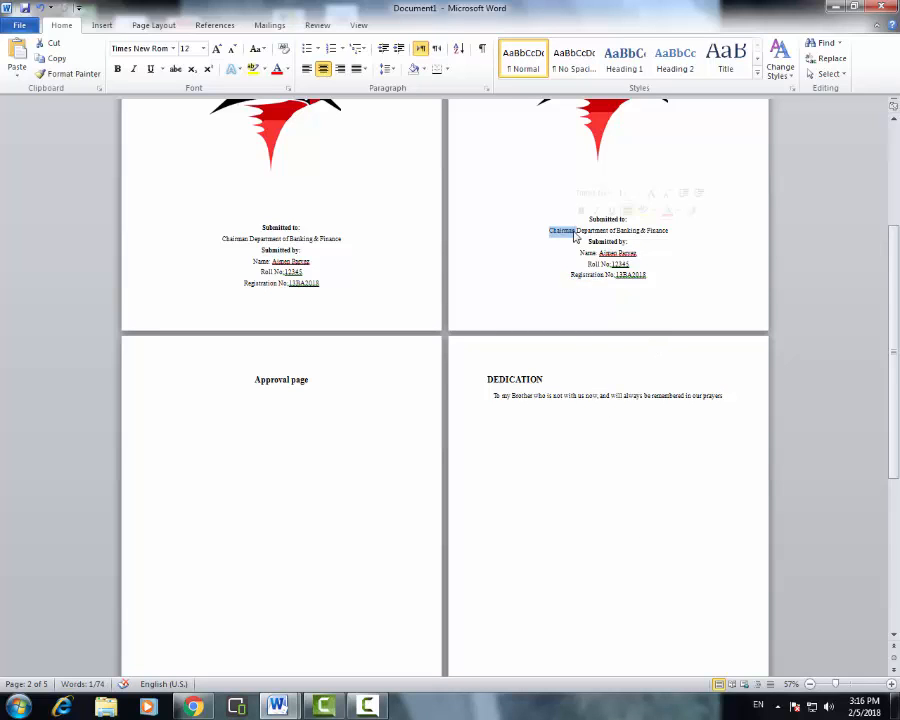
double_click(330, 239)
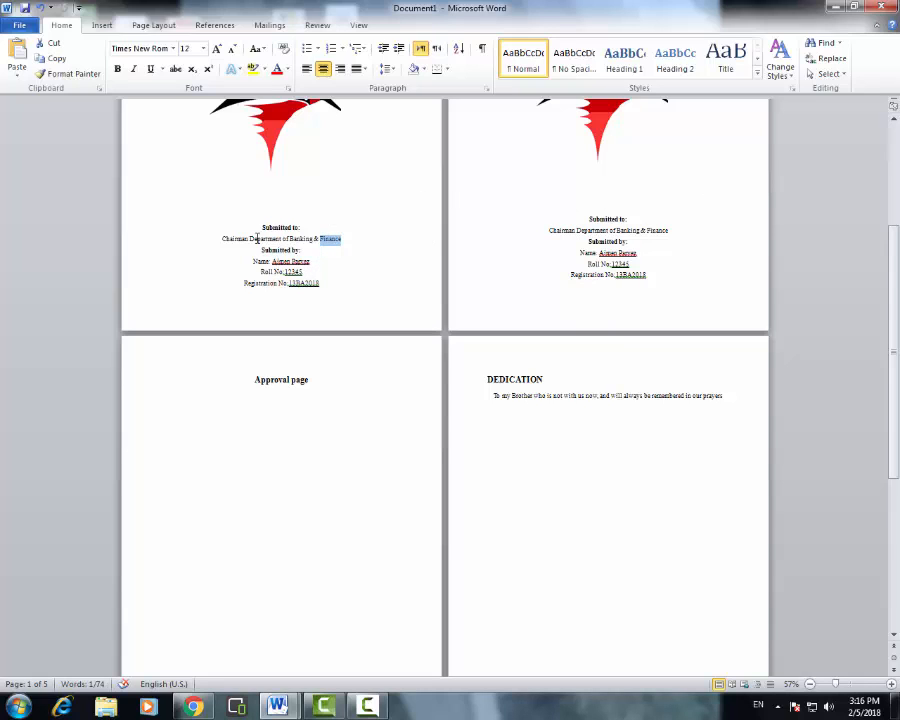
drag(251, 221, 653, 277)
click(653, 287)
- Select the DEDICATION heading and the Submitted to blocks on both title pages
click(587, 386)
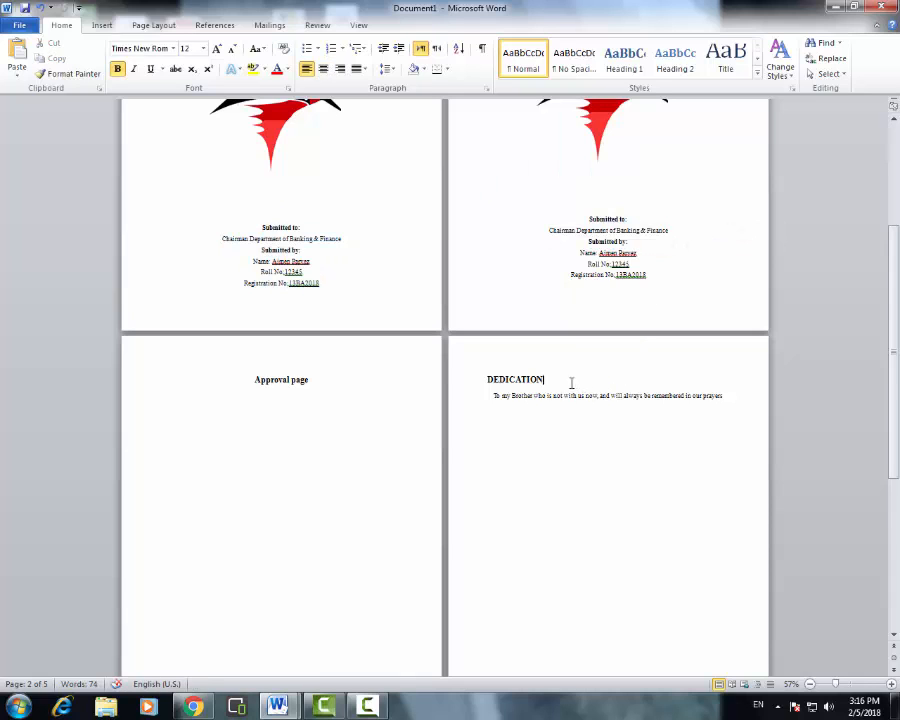
drag(572, 383, 489, 384)
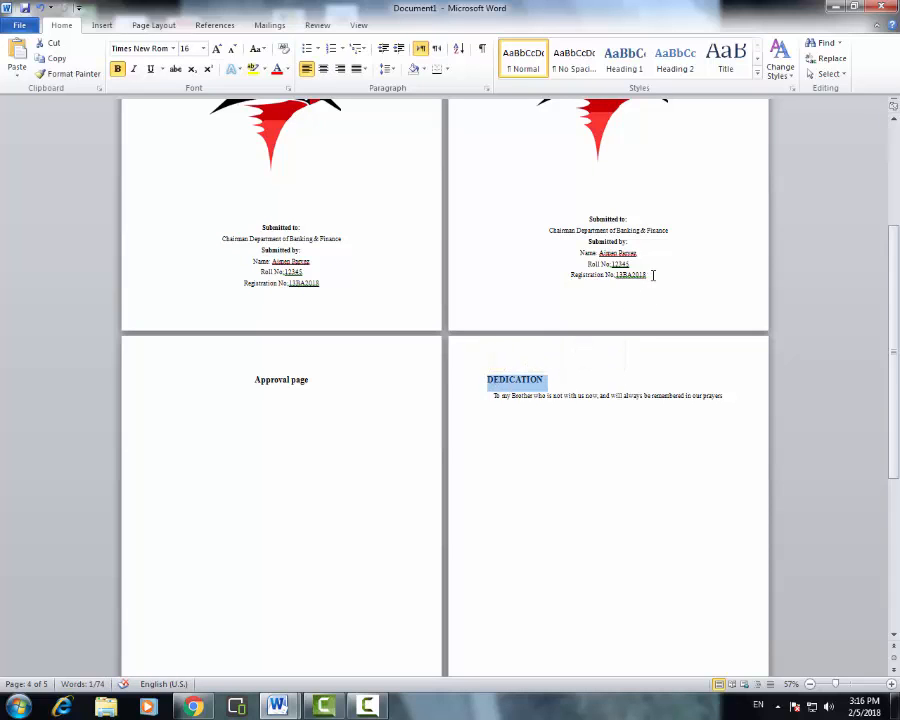
drag(650, 277, 576, 222)
drag(320, 283, 281, 222)
click(299, 229)
click(318, 262)
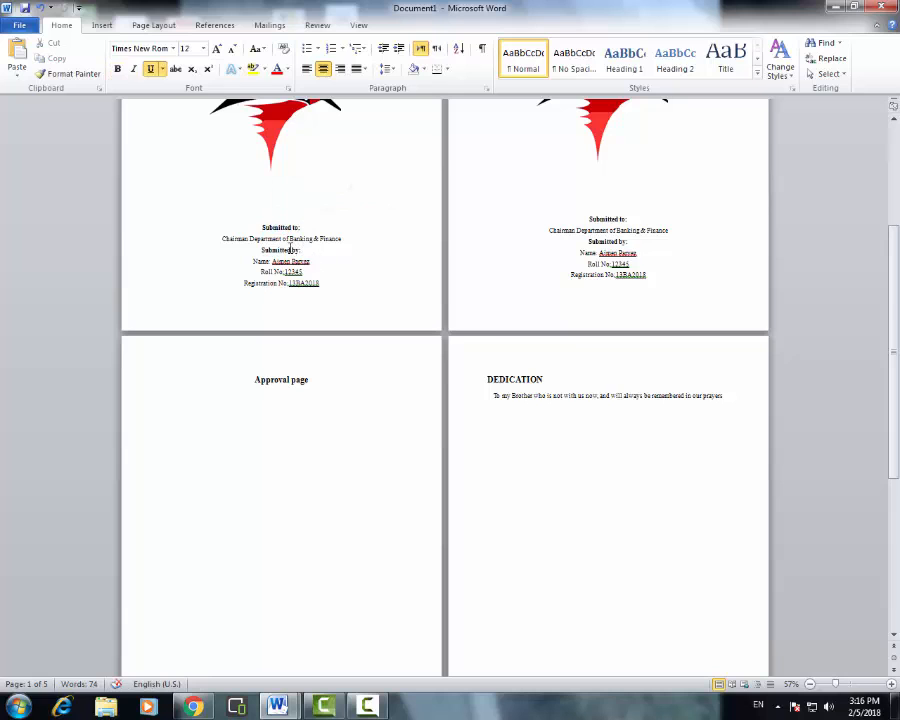
- Move to the empty fifth page and centre its first line
click(528, 424)
scroll(514, 436, down, 5)
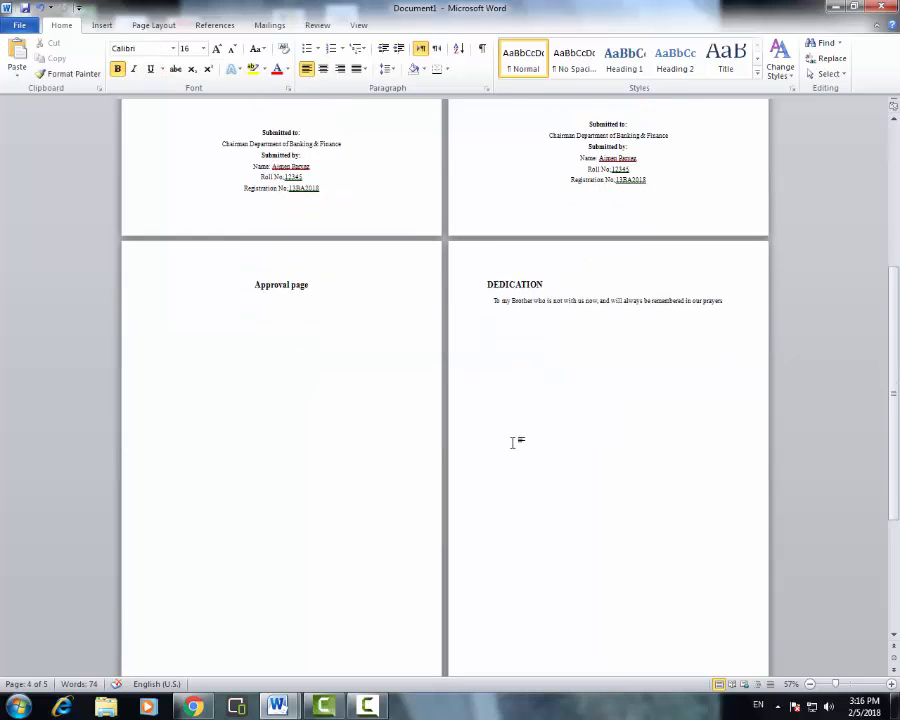
click(260, 534)
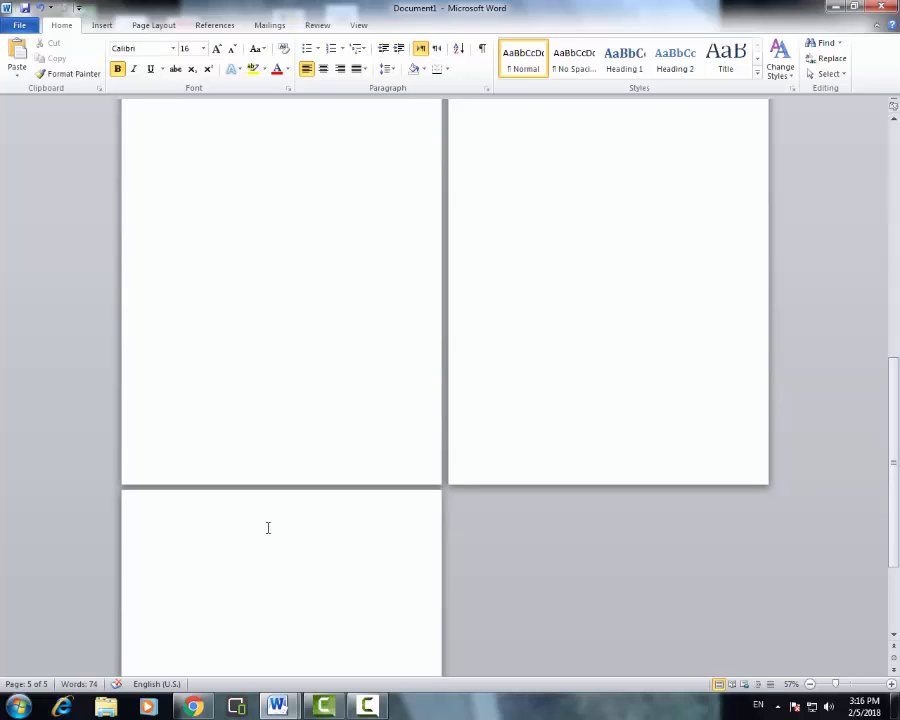
click(323, 68)
- Paste the bold ABSTRACT heading as the centred first line of page 5
text(ABSTRACT)
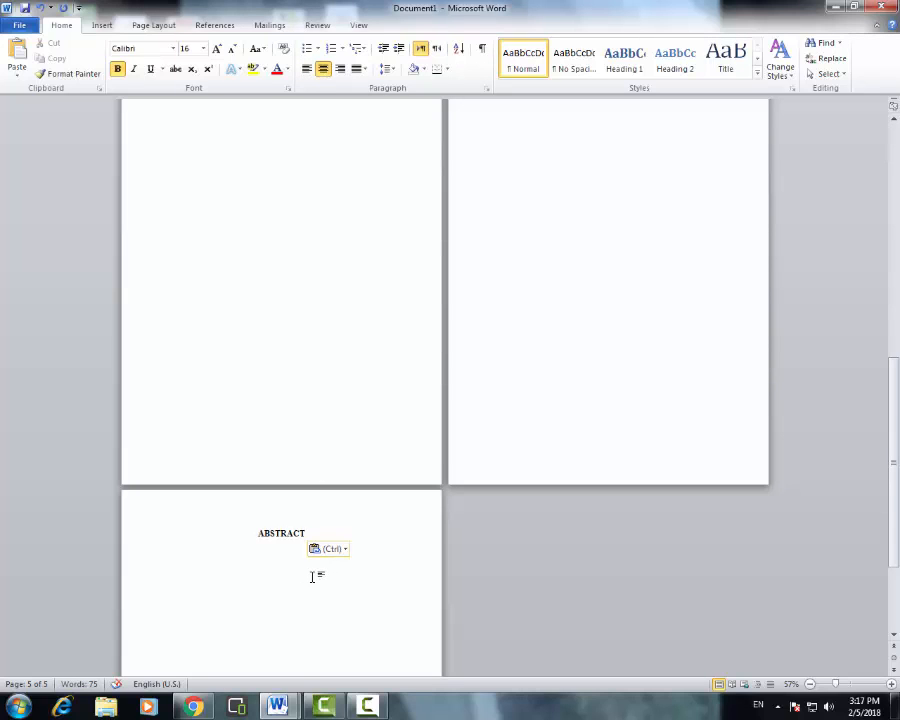
scroll(290, 548, down, 2)
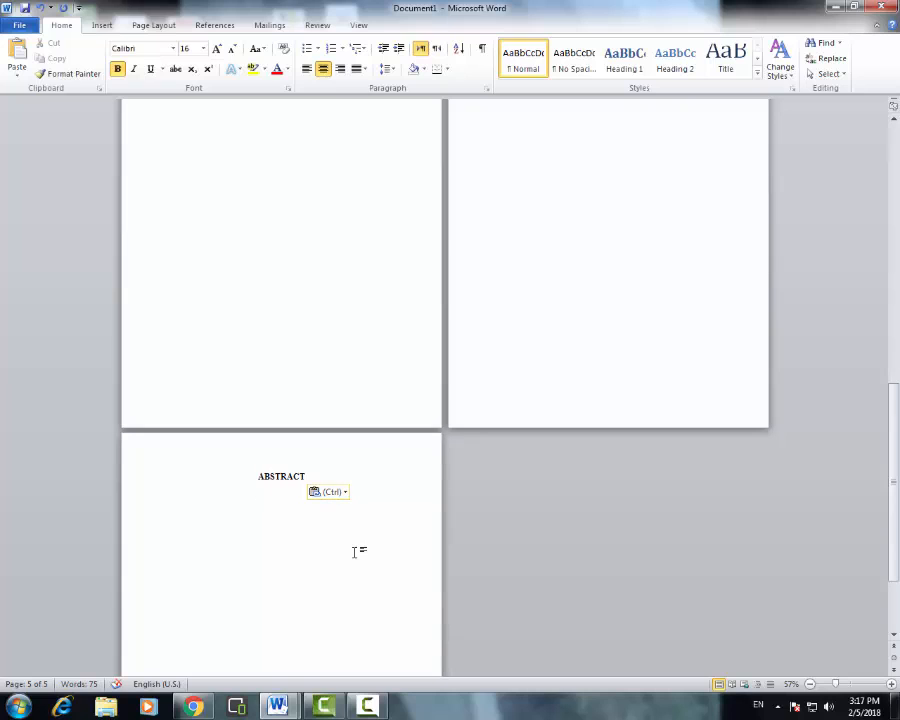
click(307, 524)
- Start a new page with the heading Table of content, correcting the misspelling contant
key(ctrl+Return)
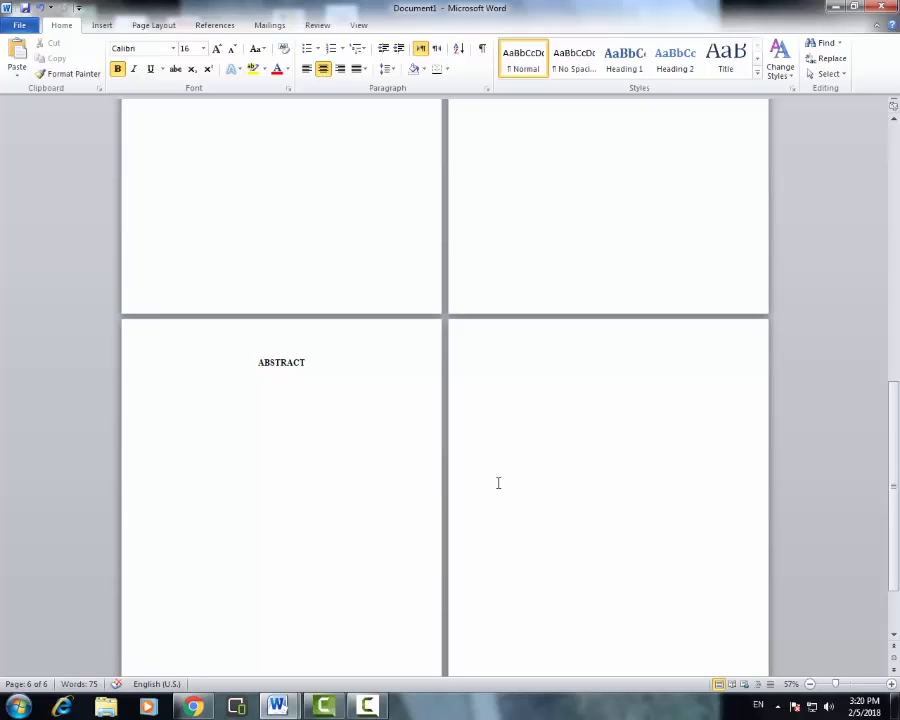
text(Table of contant)
key(BackSpace)
key(shift+F10)
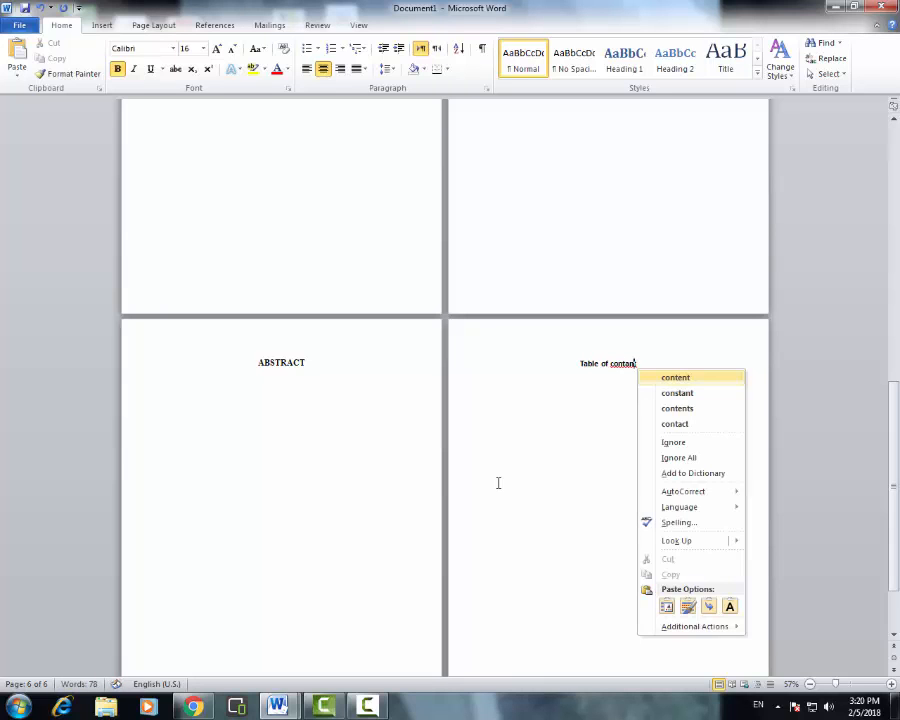
key(Return)
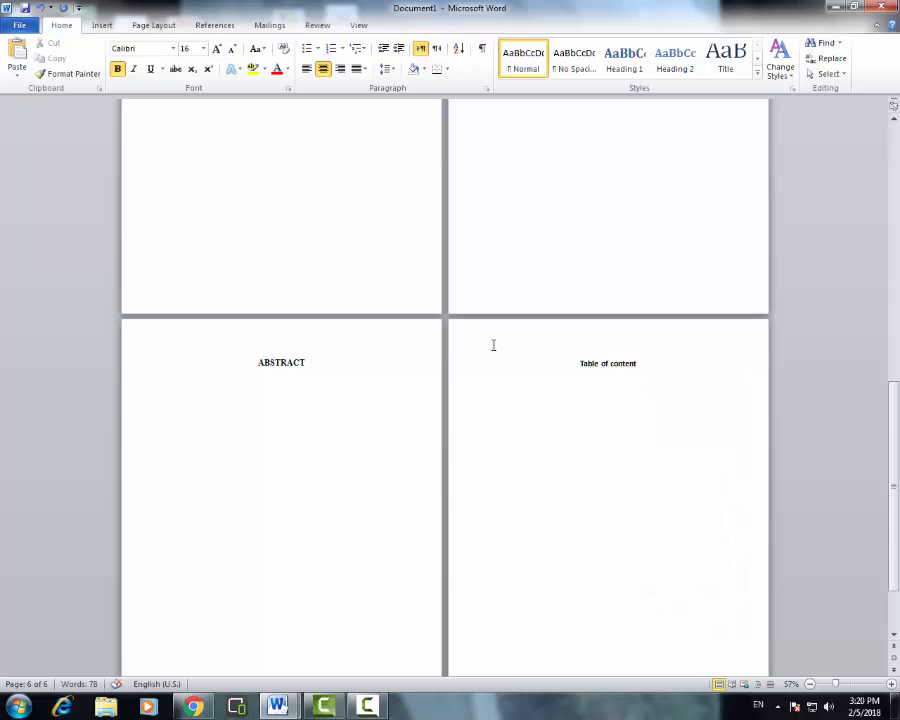
- Set the Table of content heading's font to Times New Roman
double_click(608, 358)
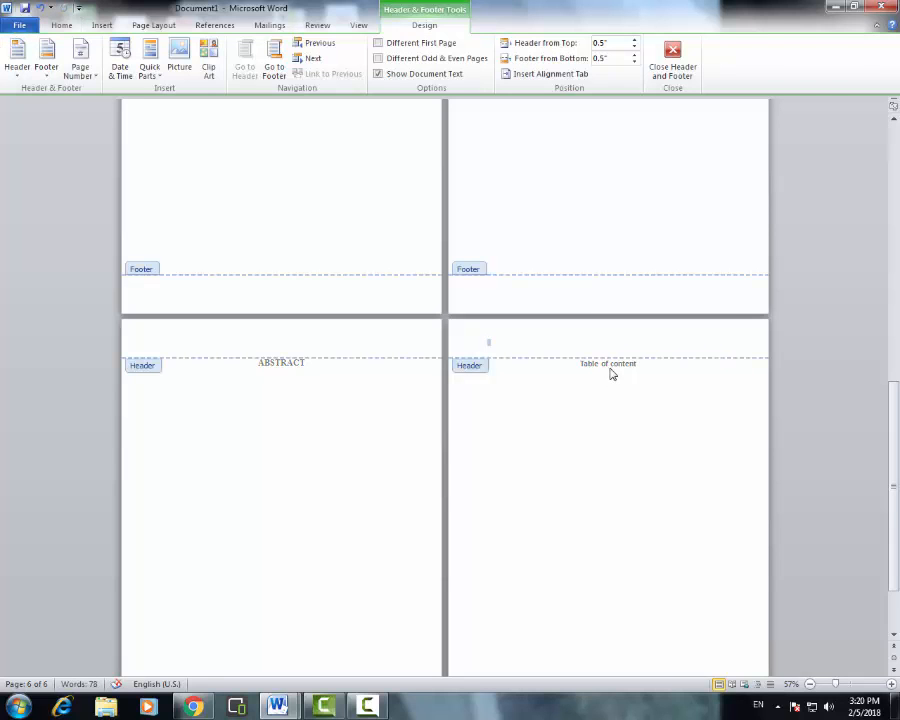
double_click(612, 369)
triple_click(612, 369)
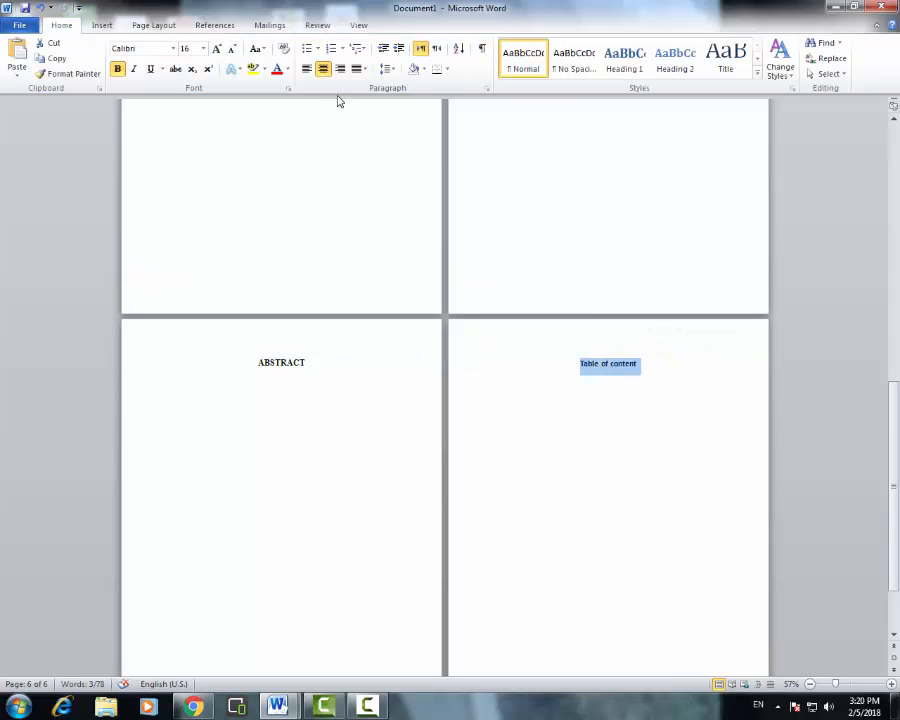
click(143, 50)
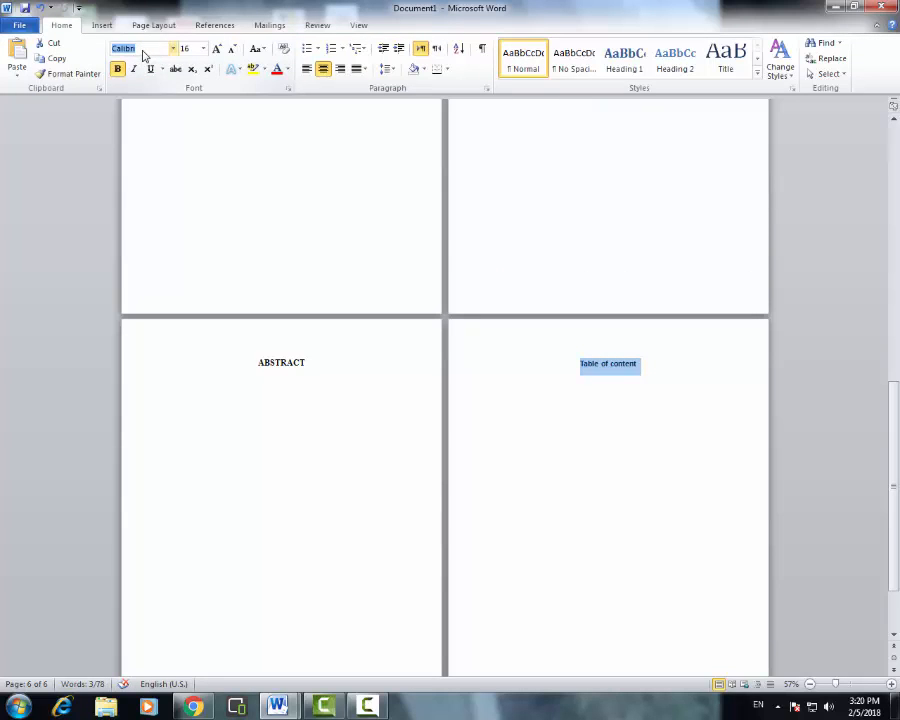
text(Times New Rom)
key(Return)
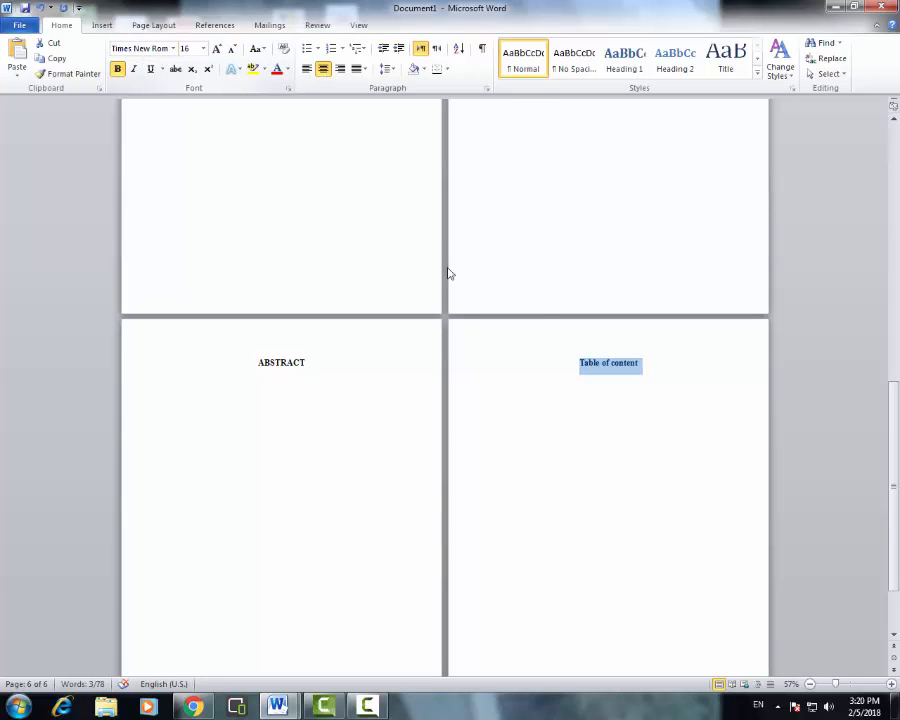
click(629, 378)
scroll(606, 457, down, 2)
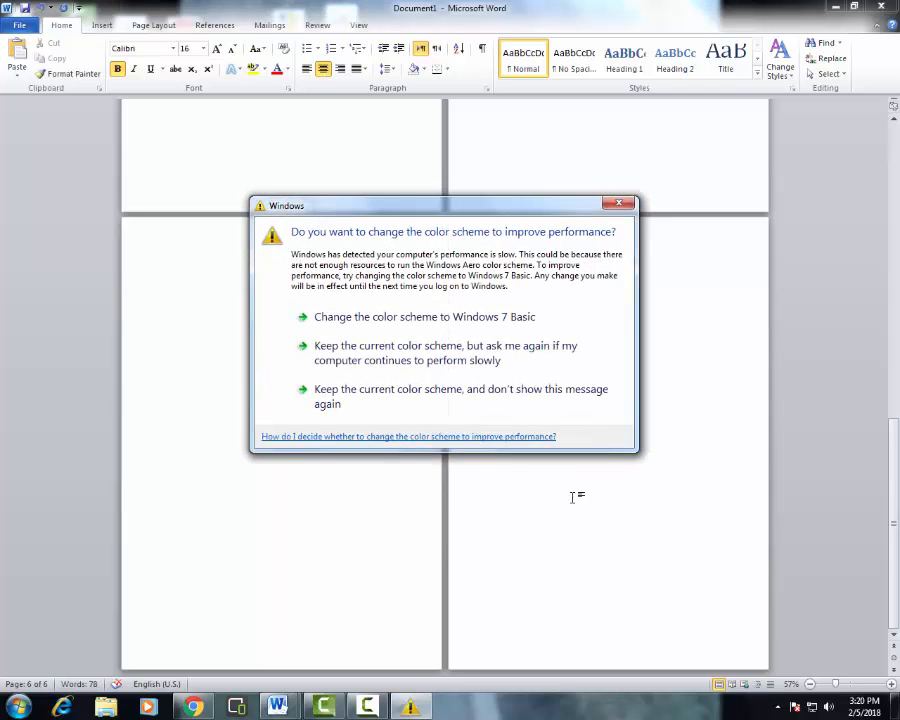
- Insert a page break after the Table of content page to add page 7
click(618, 203)
key(ctrl+Return)
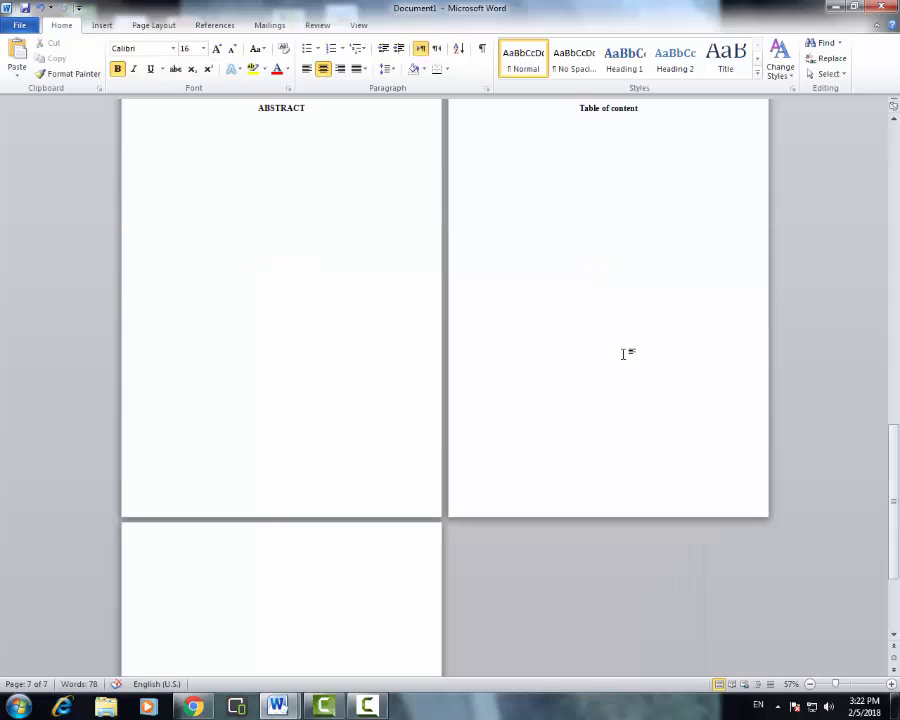
scroll(620, 350, up, 2)
click(603, 191)
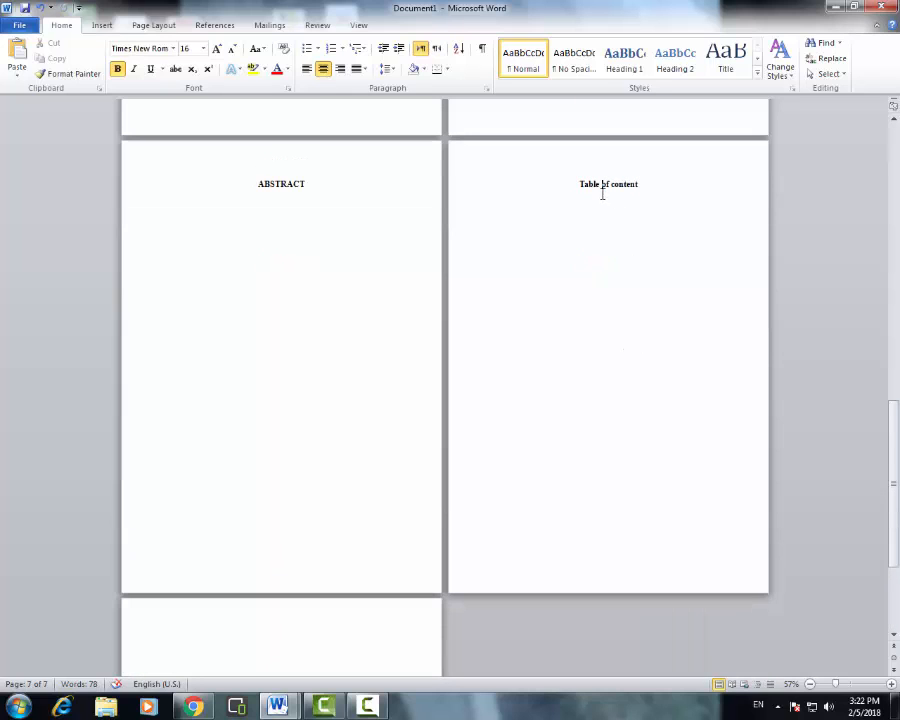
click(613, 241)
scroll(594, 355, down, 1)
- Check the Table of content heading, then place the caret on blank page 7
scroll(593, 355, down, 2)
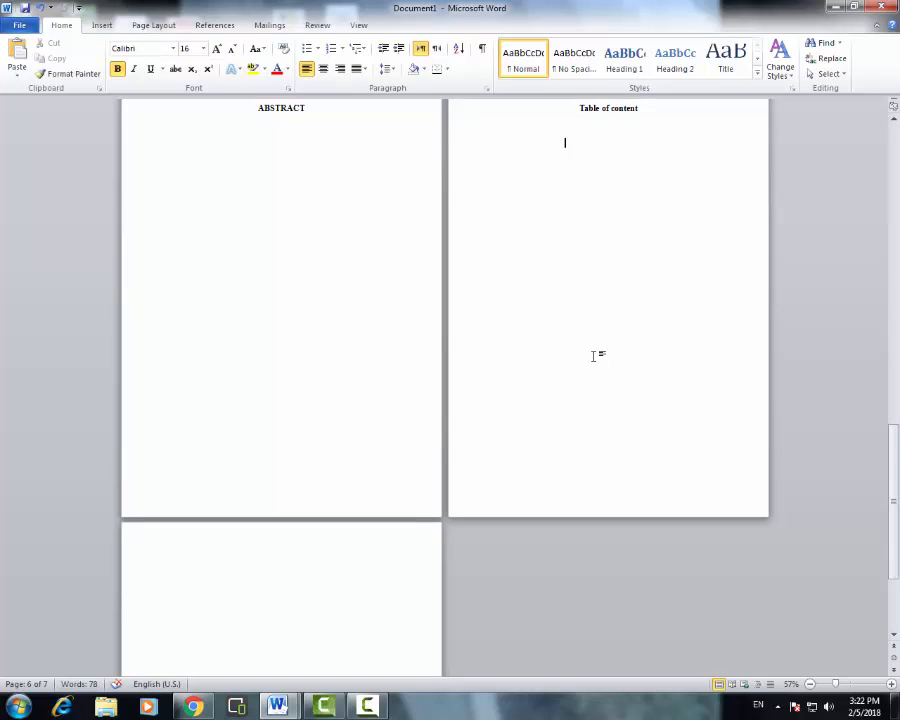
scroll(592, 358, up, 3)
drag(578, 203, 672, 204)
click(563, 439)
scroll(563, 439, down, 3)
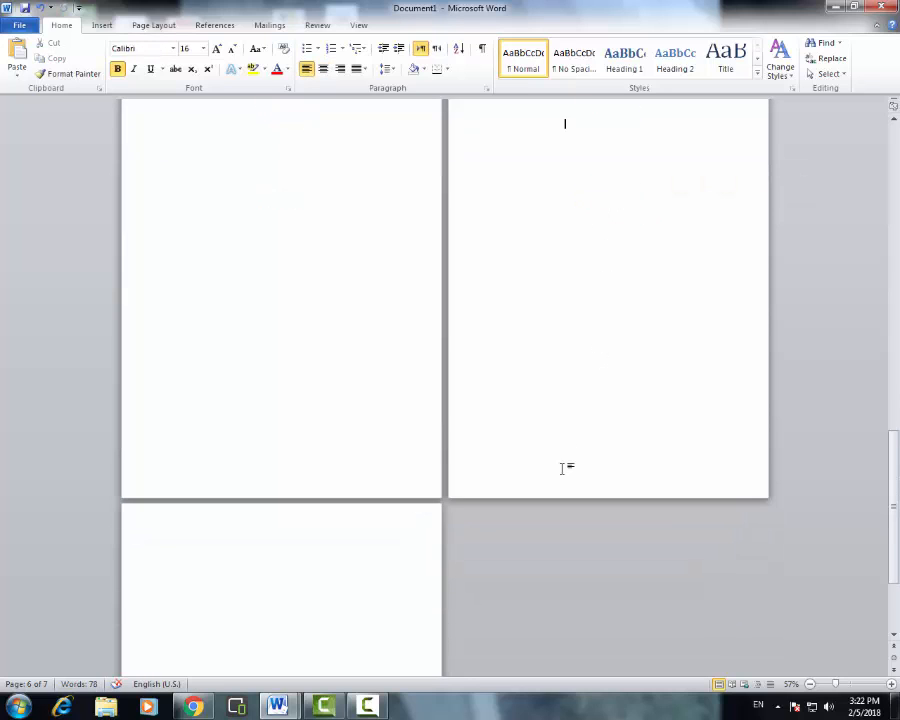
scroll(542, 474, down, 3)
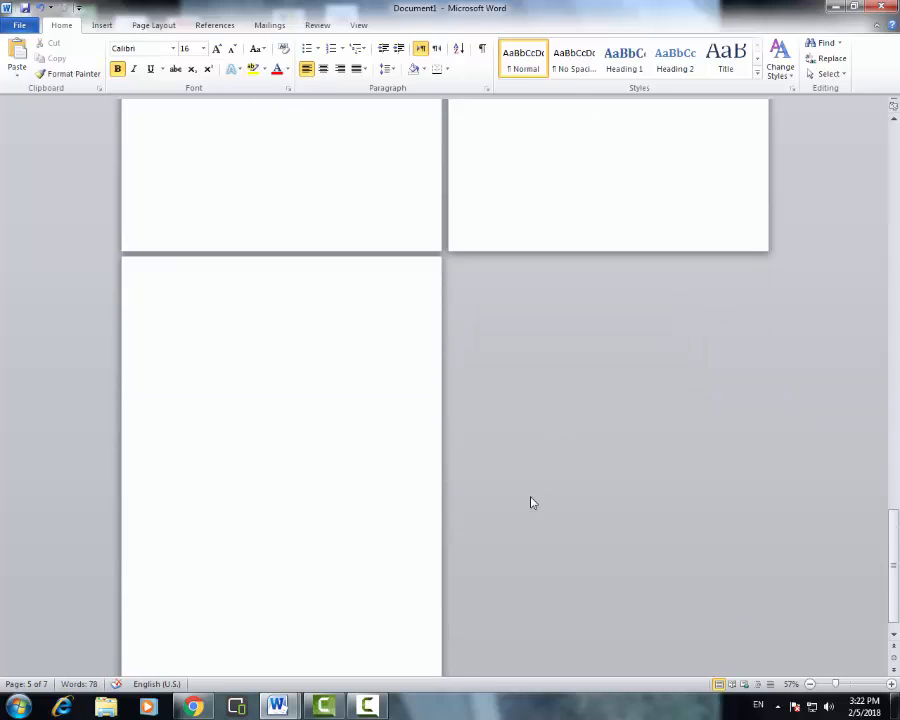
click(317, 502)
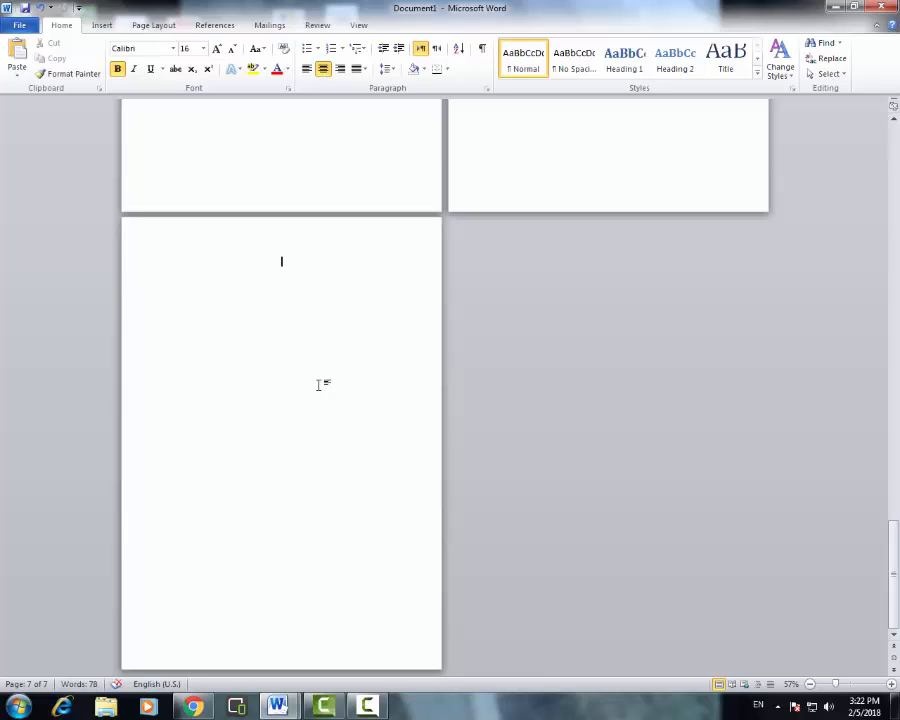
scroll(412, 400, up, 2)
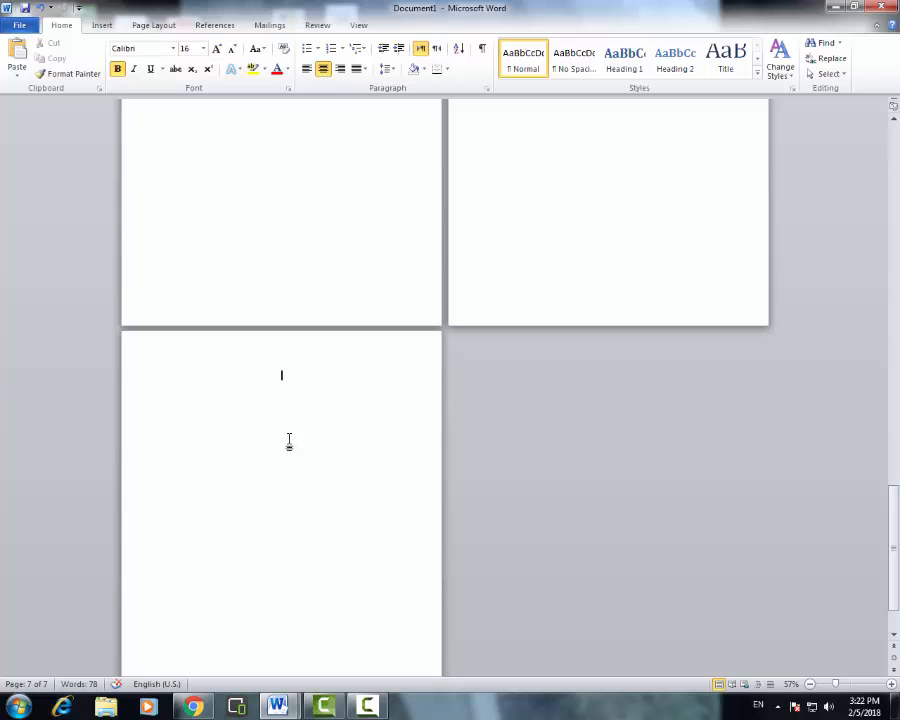
- Paste the bold centred ACKNOWLEDGEMENTS heading on page 7 and break to a new page 8
text(ACKNOWLEDGEMENTS)
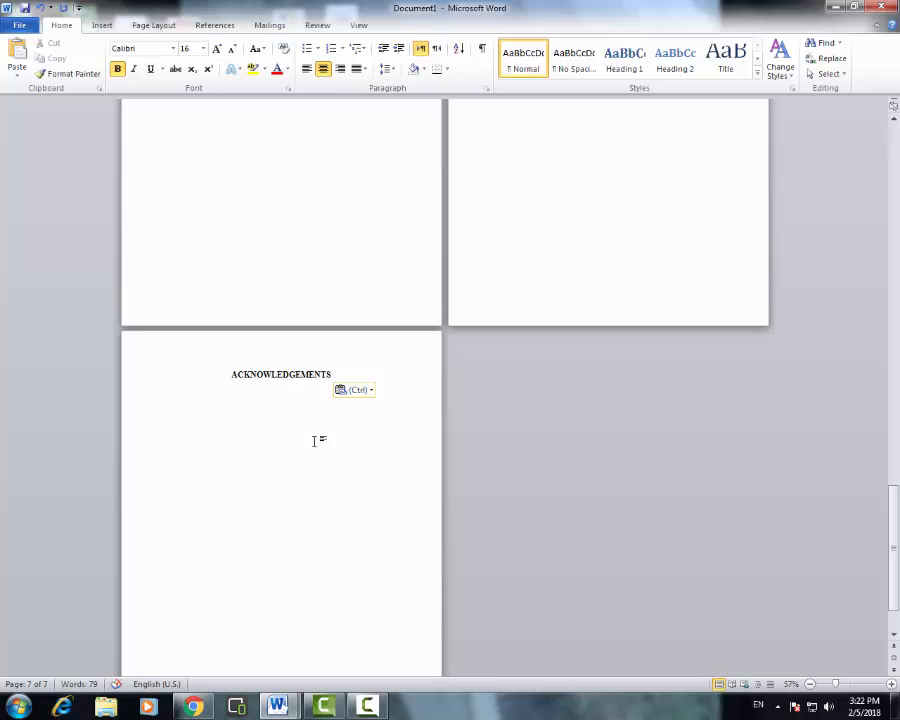
click(285, 388)
click(292, 391)
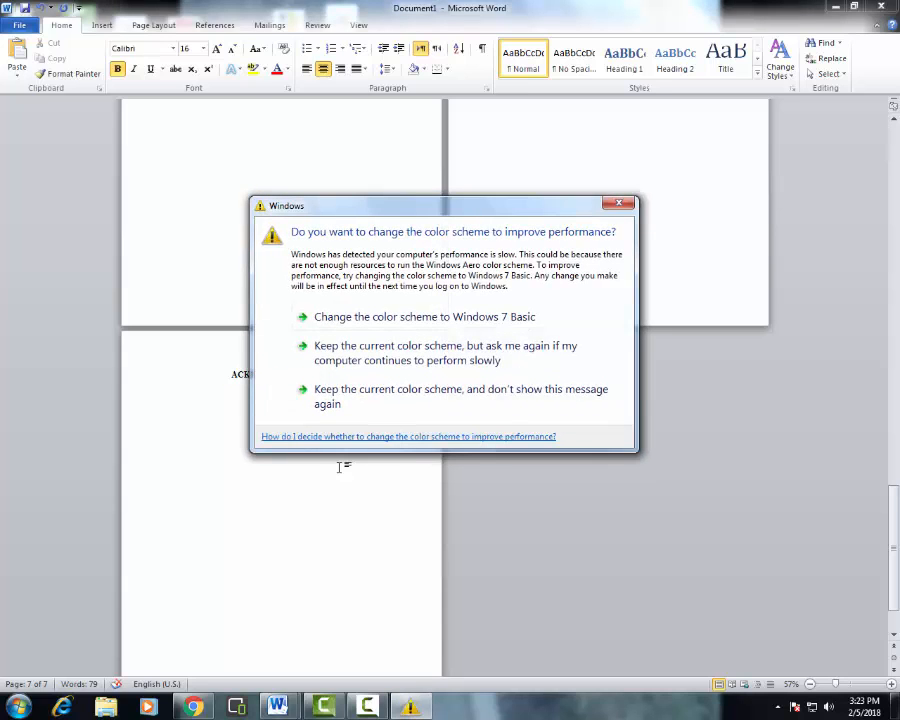
click(616, 205)
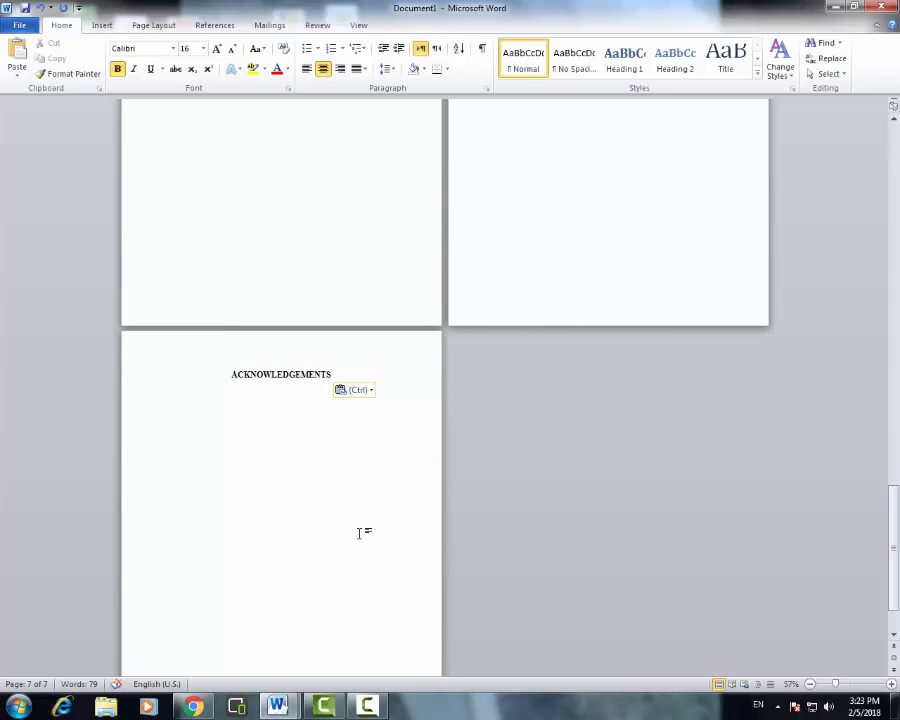
key(ctrl+Return)
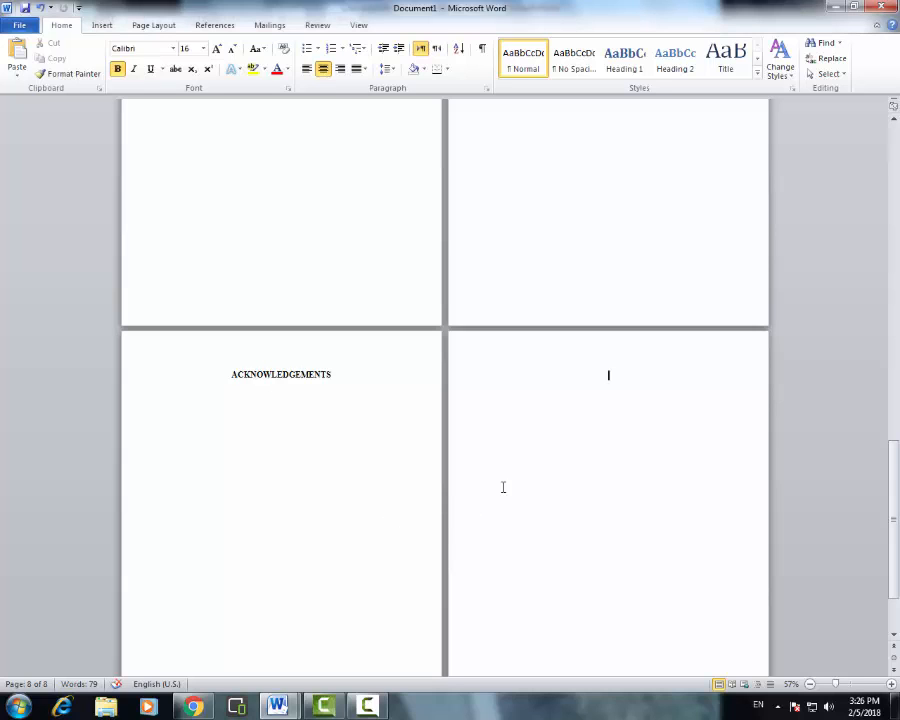
- Paste the LIST OF ABBREVIATIONS heading on page 8 and add the entry 'NBP national bank of Pakistan' below it
text(LIST OF ABBREVIATIONS)
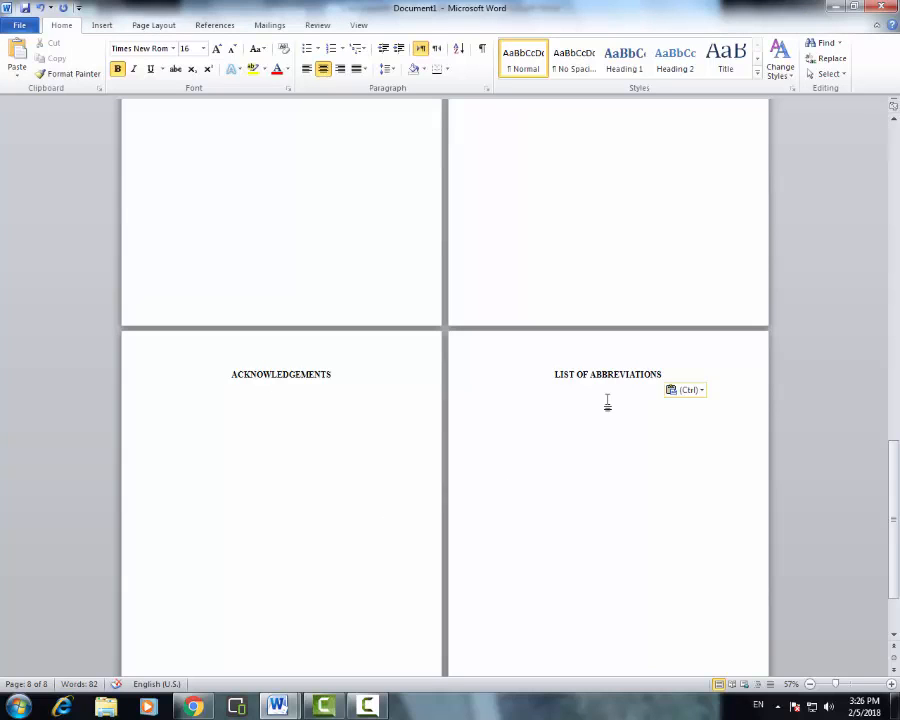
key(Return)
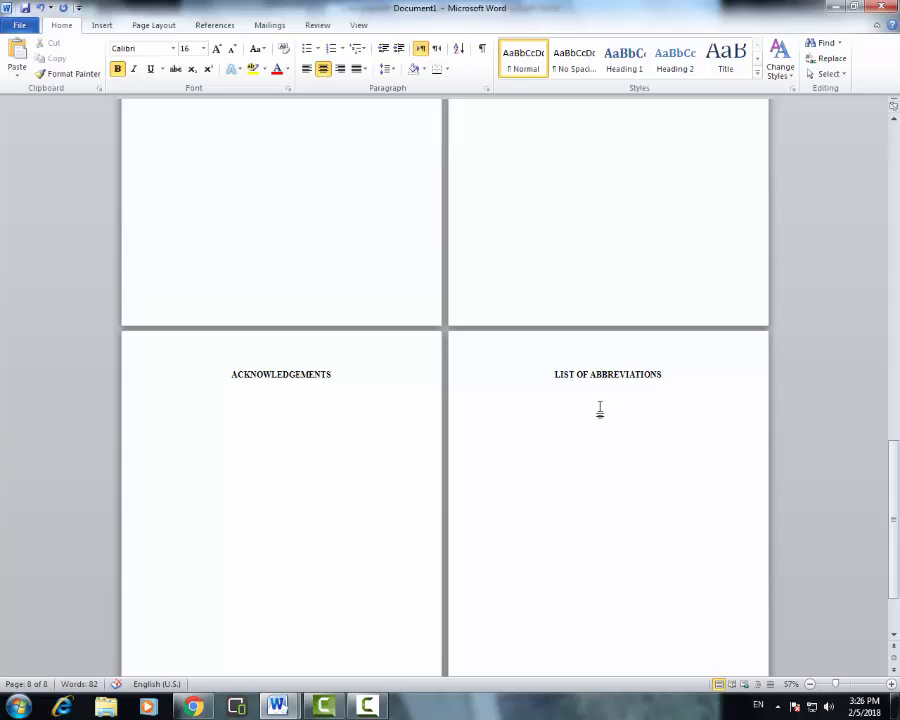
text(N)
text(BP na)
text(tioanl)
text( ban)
text(k of pakis)
text(tan)
- Left-align the NBP abbreviation entry line
drag(666, 401, 557, 401)
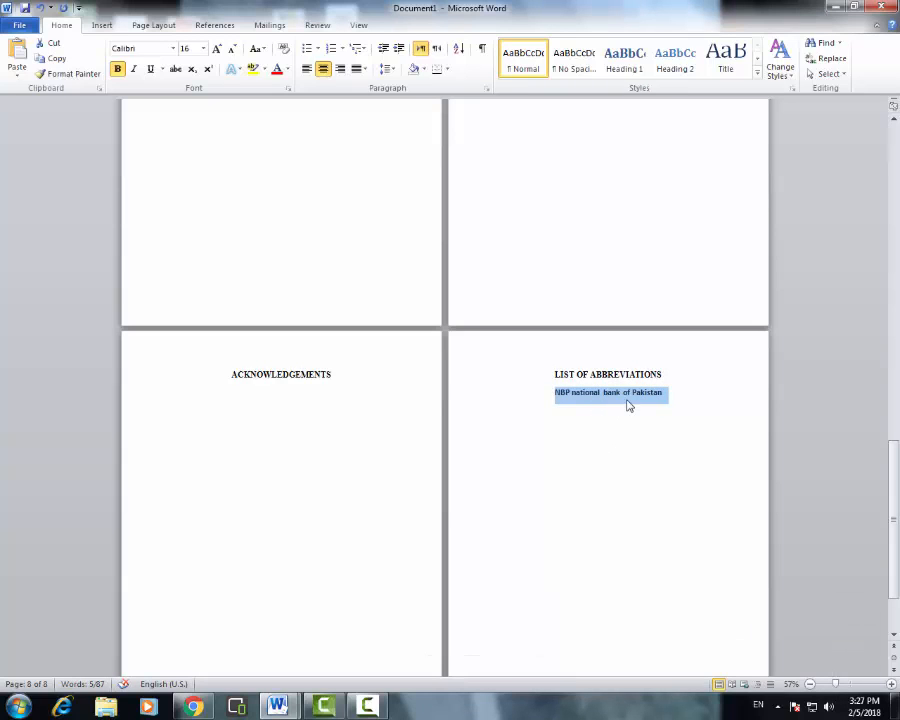
click(587, 392)
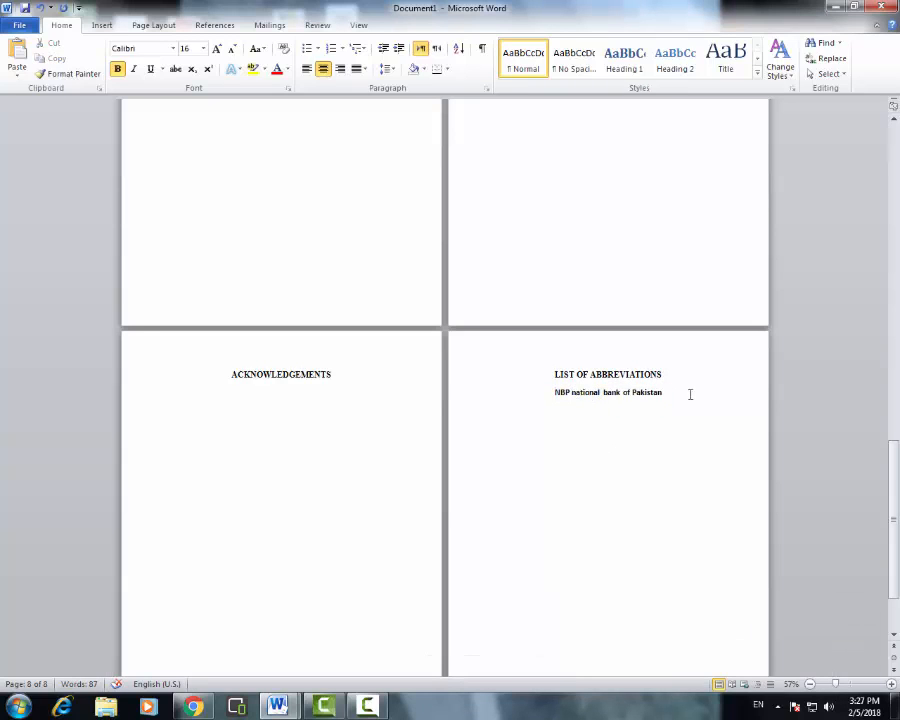
drag(664, 392, 559, 394)
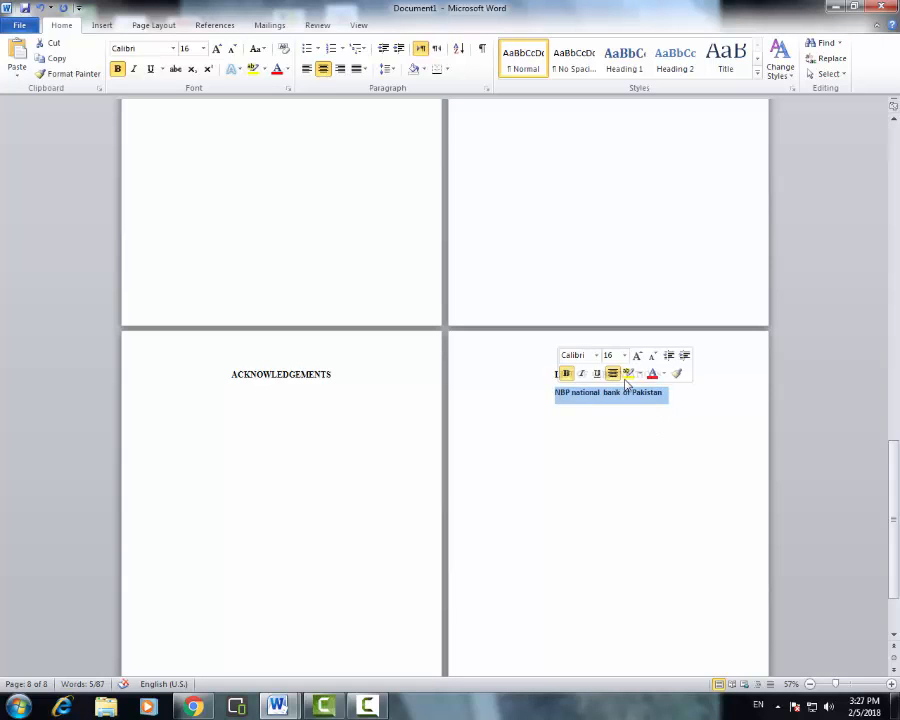
click(307, 68)
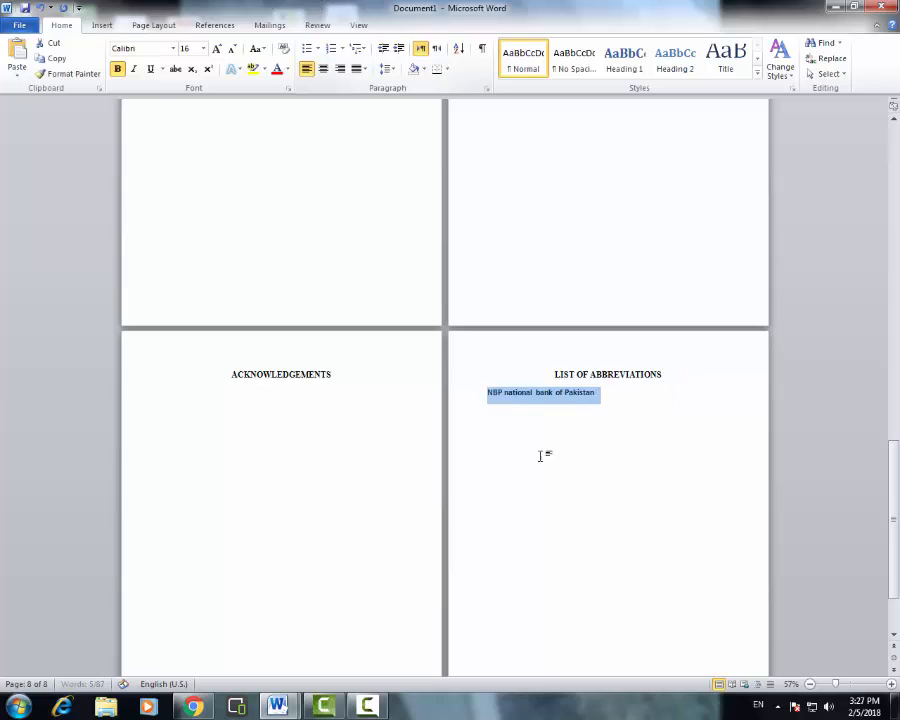
click(524, 401)
- Add a tab gap after NBP, capitalise 'National' and 'Bank', and start a new line
click(533, 392)
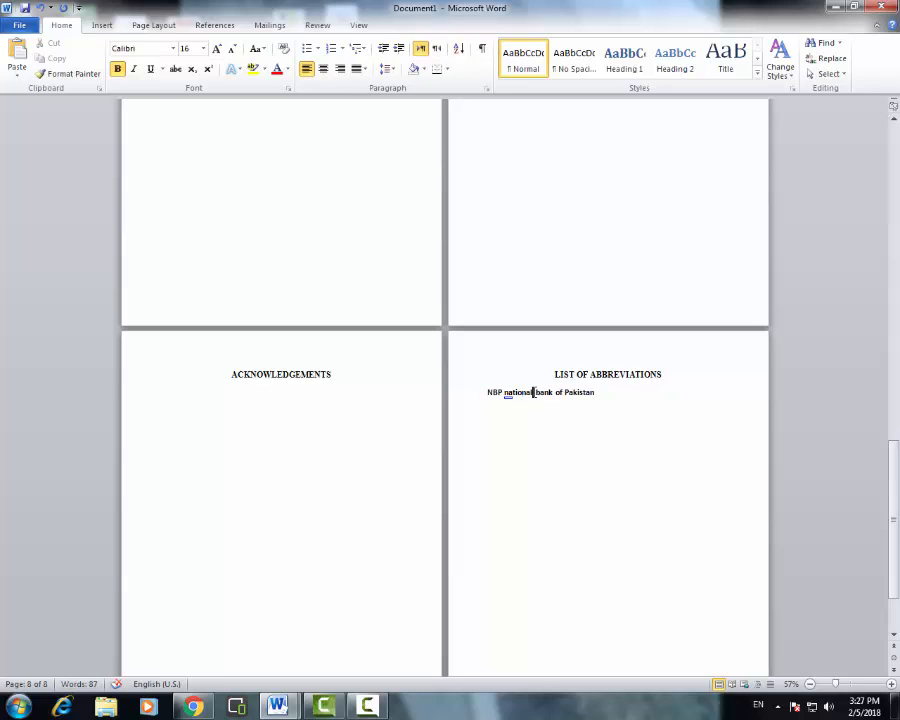
click(506, 392)
key(Tab)
key(Tab)
key(Tab)
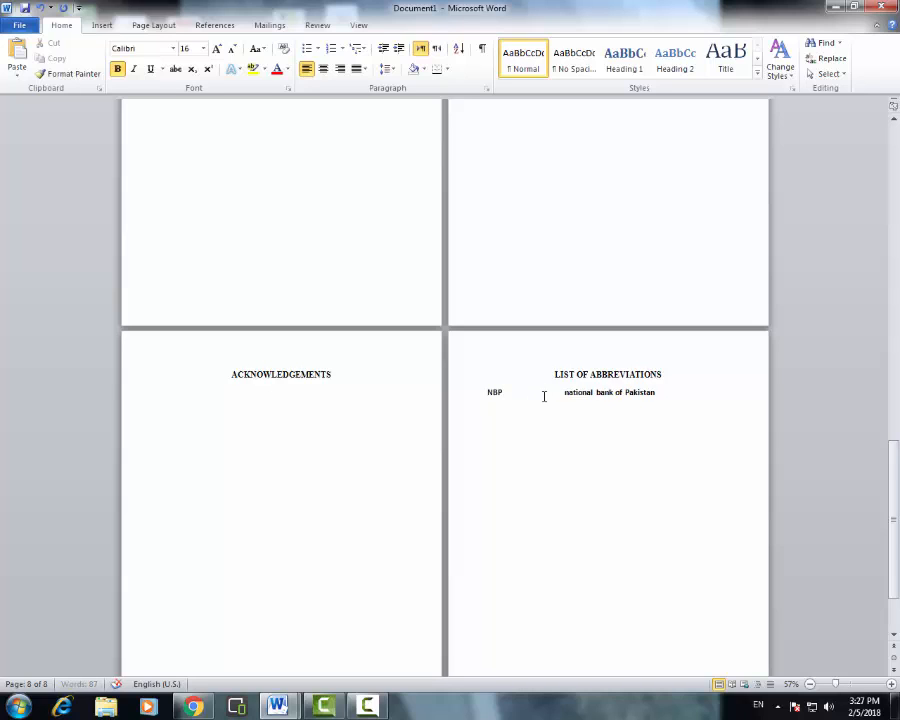
key(Delete)
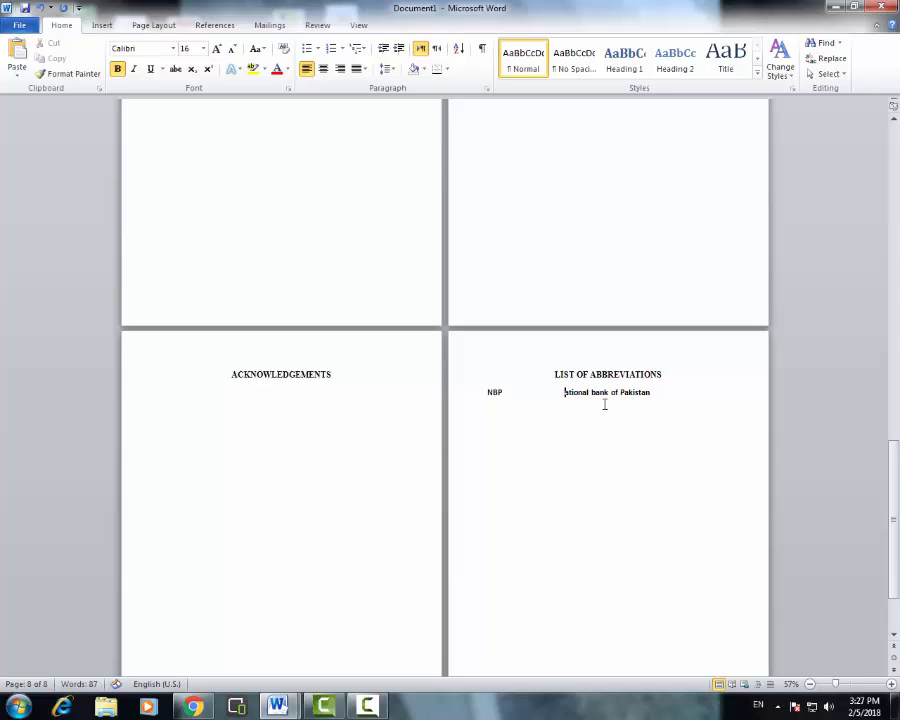
text(N)
key(Right)
key(Right)
key(Right)
key(Right)
key(Right)
key(Right)
key(Right)
key(Right)
key(Delete)
text(B)
key(Right)
key(Right)
key(Right)
key(Right)
key(Right)
key(Return)
scroll(568, 436, down, 2)
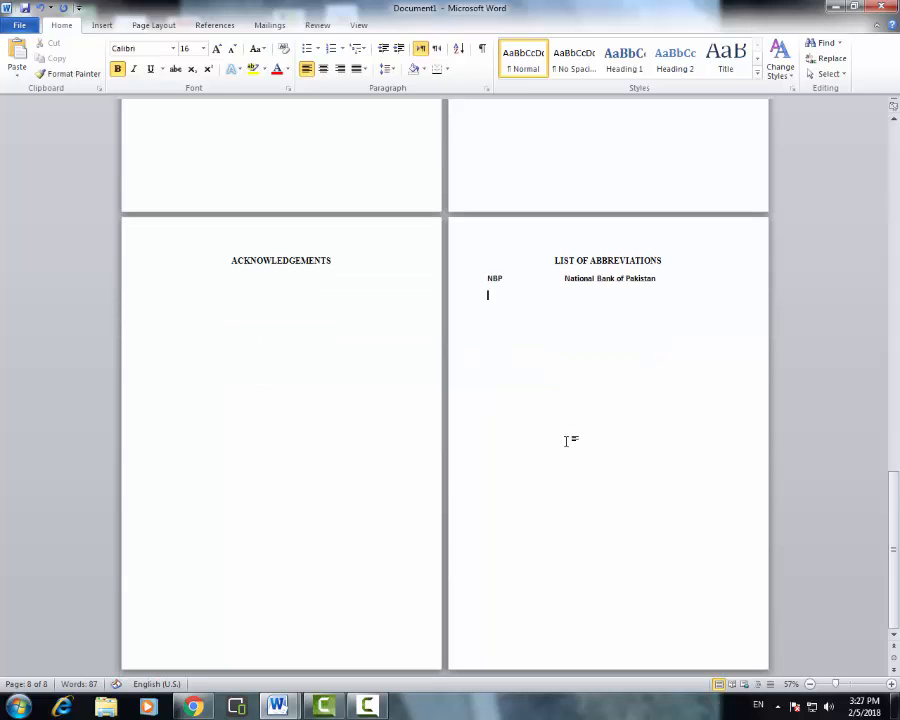
scroll(618, 363, up, 2)
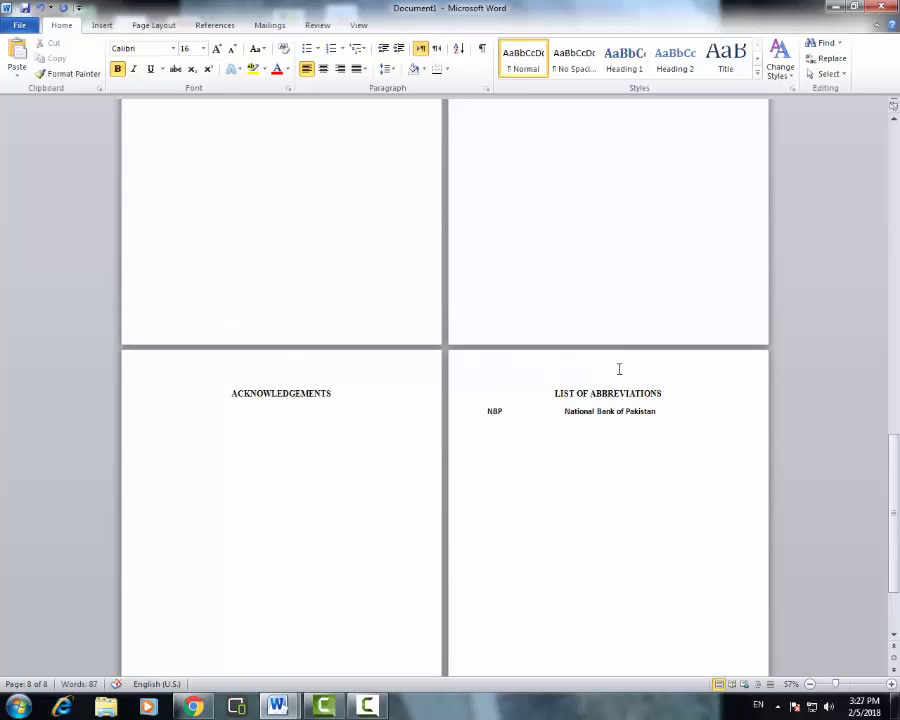
- Insert a page break to start page 9 with a centred first line
key(ctrl+Return)
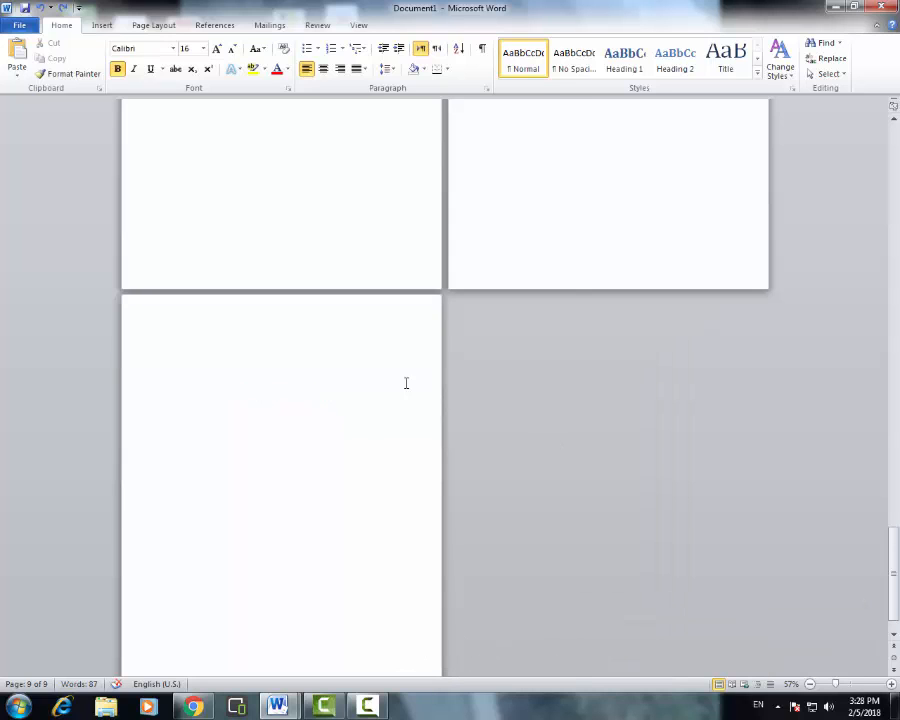
click(325, 70)
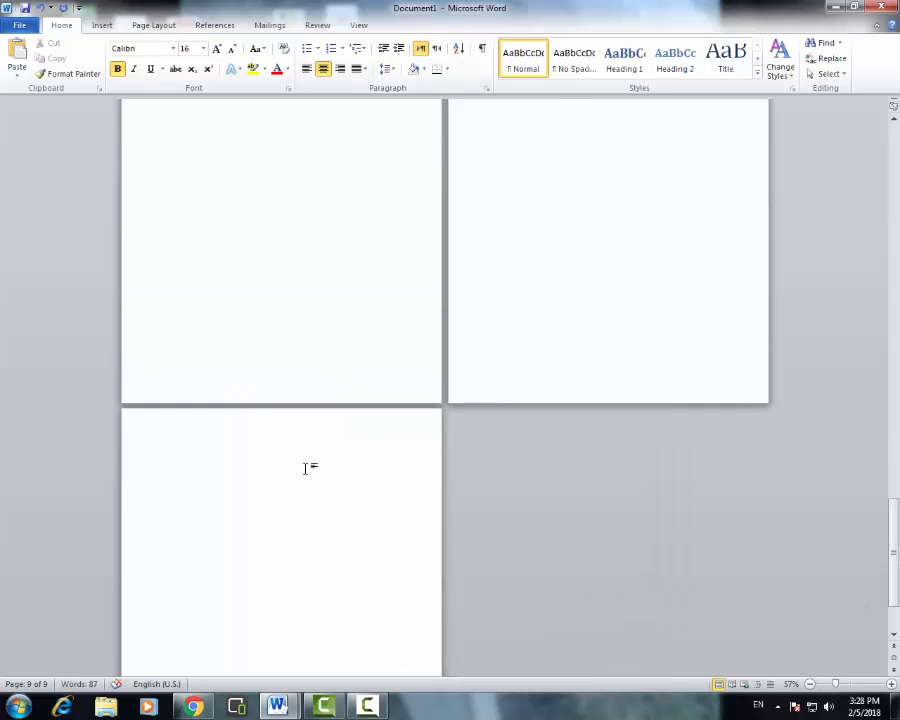
scroll(376, 466, up, 2)
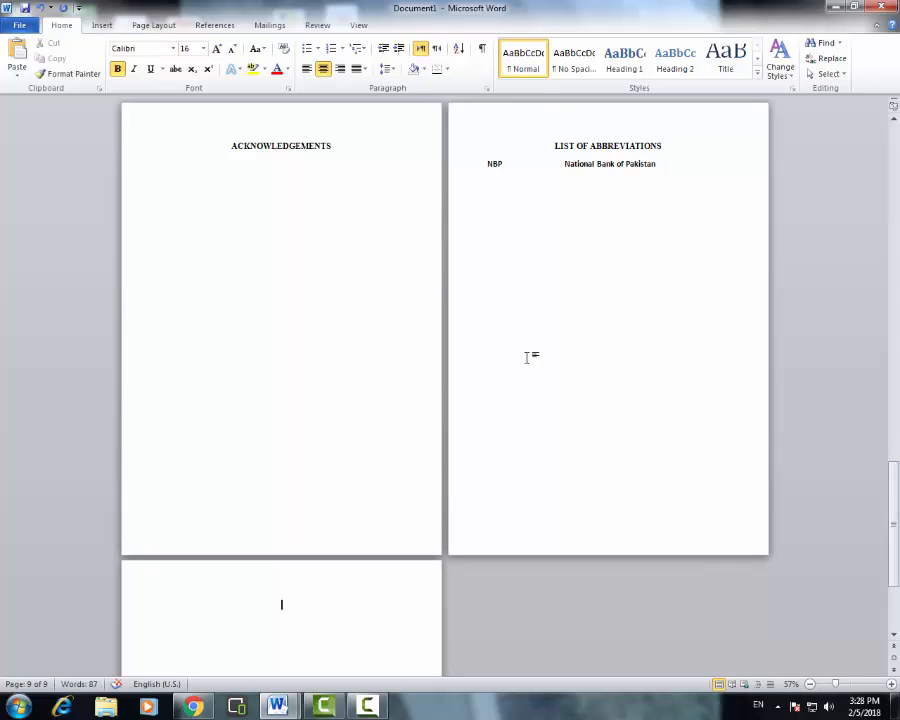
scroll(276, 615, down, 1)
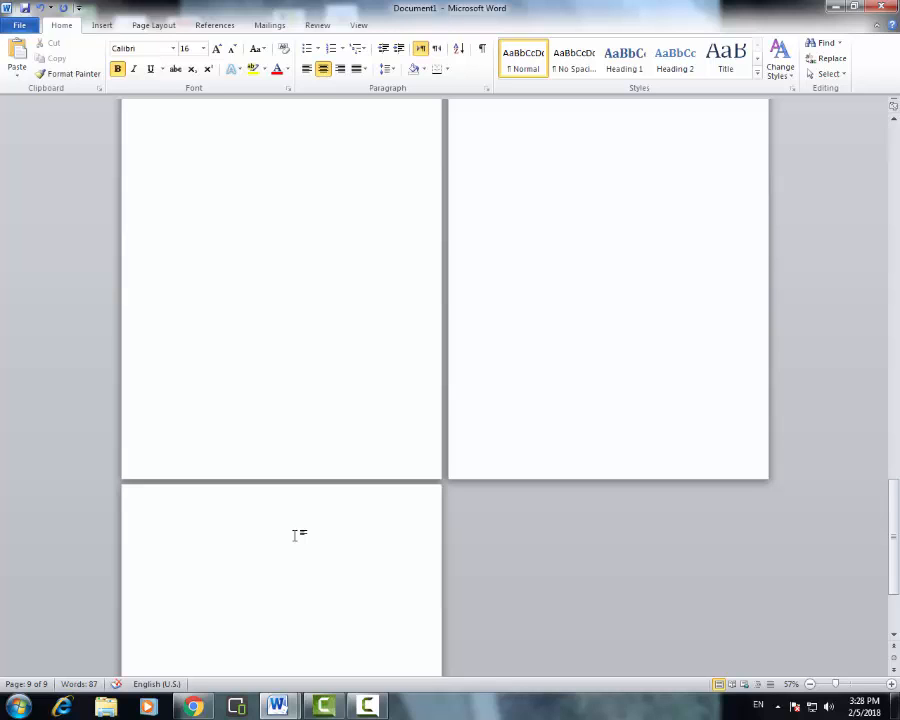
- Paste the EXECUTIVE SUMMARY heading on page 9, then break to a blank page 10
text(EXECUTIVE SUMMARY)
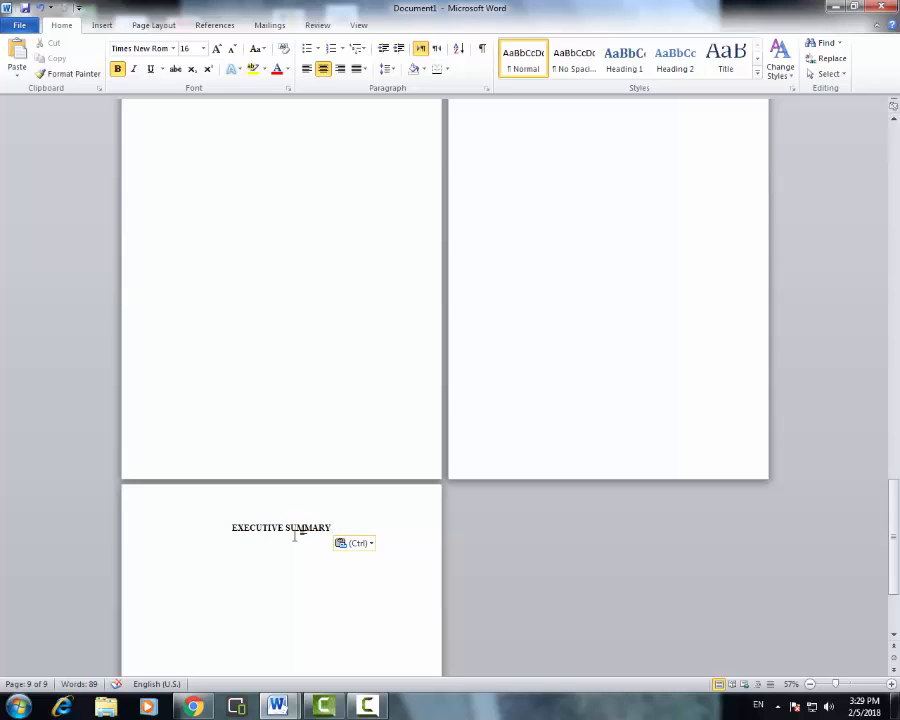
key(Return)
key(ctrl+Return)
scroll(287, 524, down, 3)
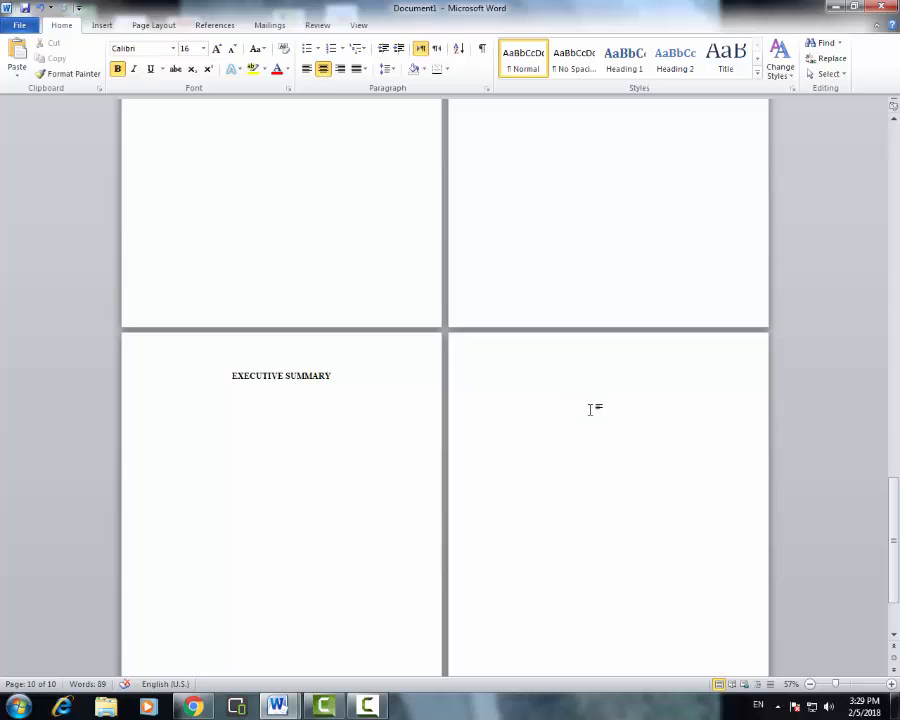
- Paste the CHAPTER 1 heading on page 10 and confirm its Heading 1 formatting
text(CHAPTER 1)
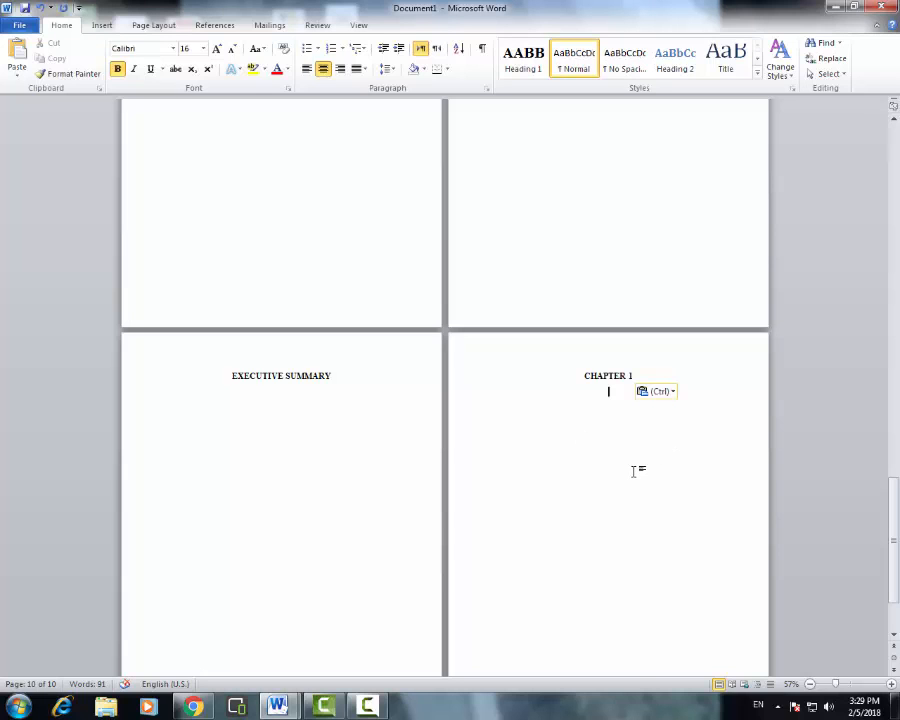
double_click(310, 376)
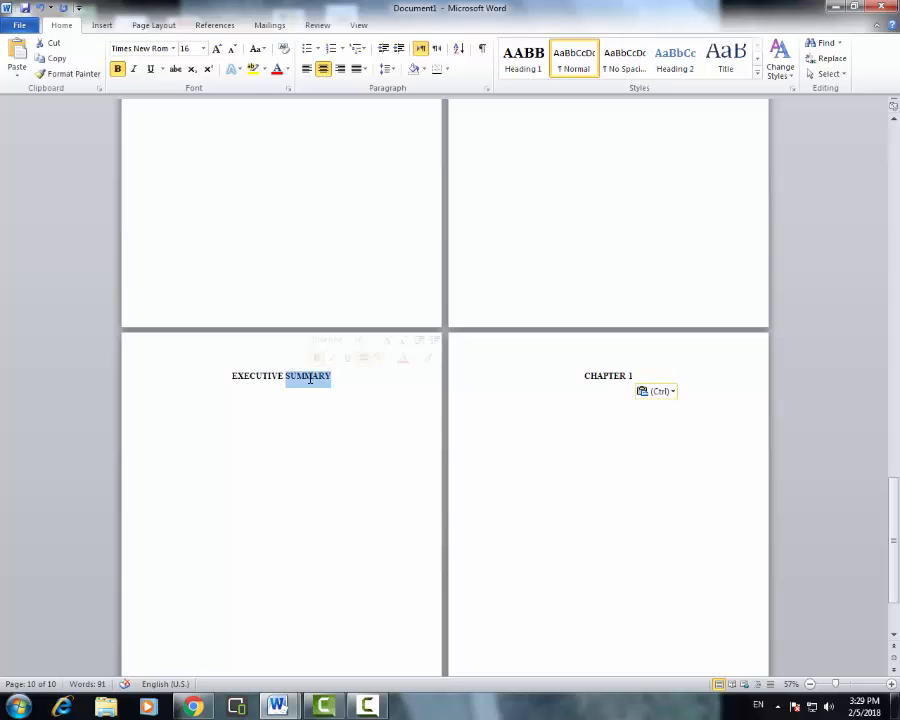
triple_click(605, 375)
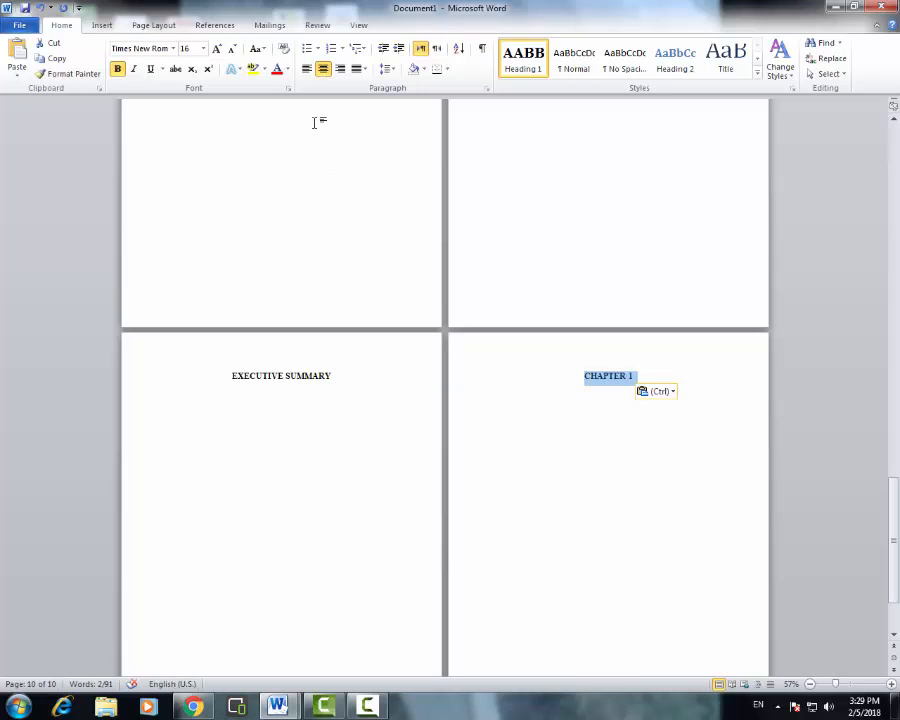
click(606, 391)
click(649, 375)
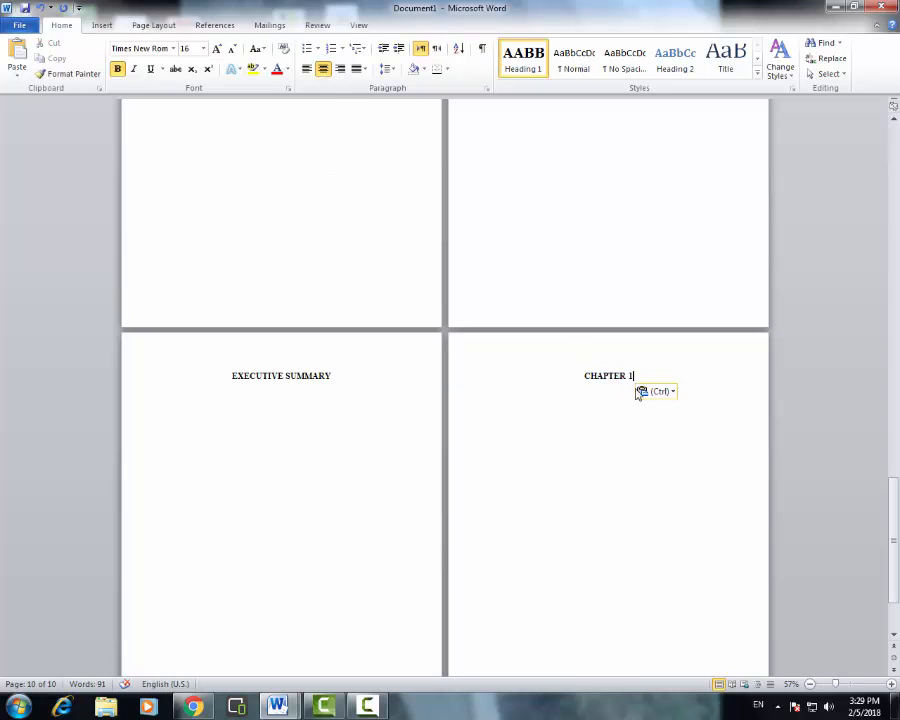
click(606, 405)
- Dismiss the Windows colour-scheme prompt
scroll(607, 420, down, 3)
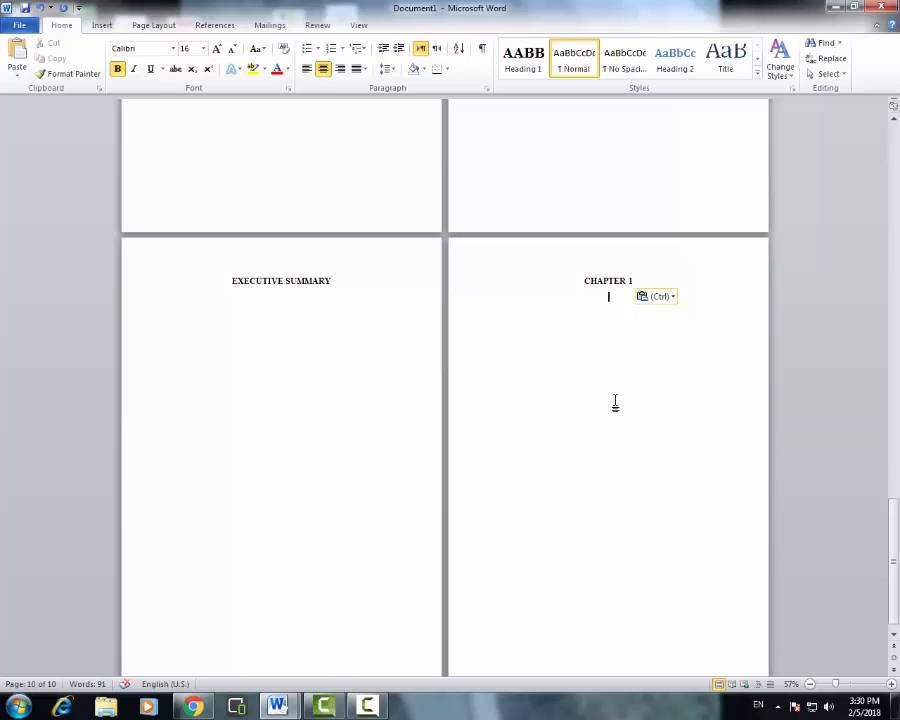
scroll(614, 412, down, 1)
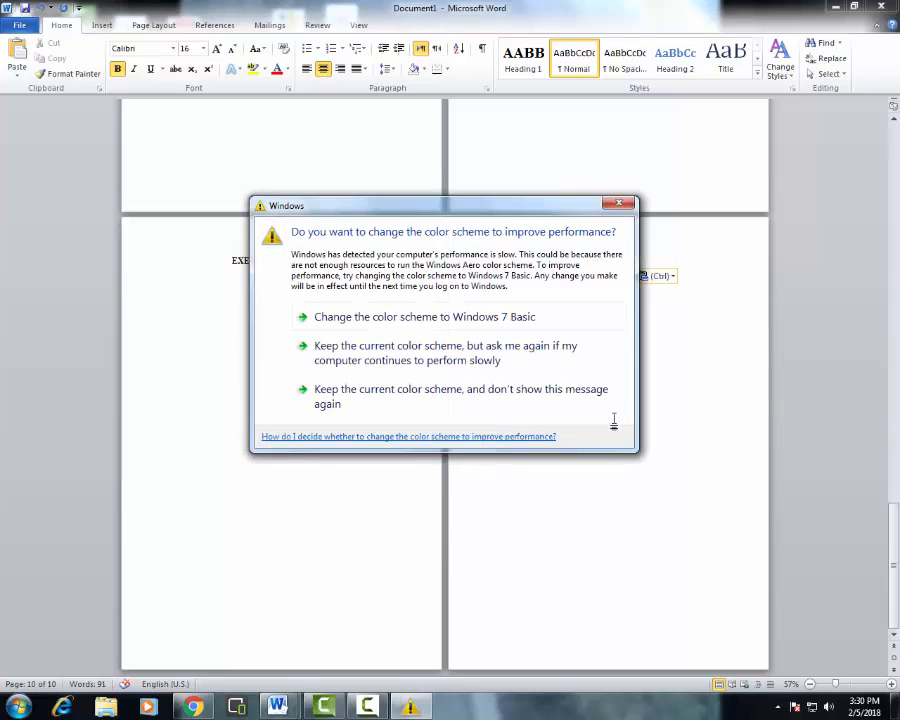
click(620, 205)
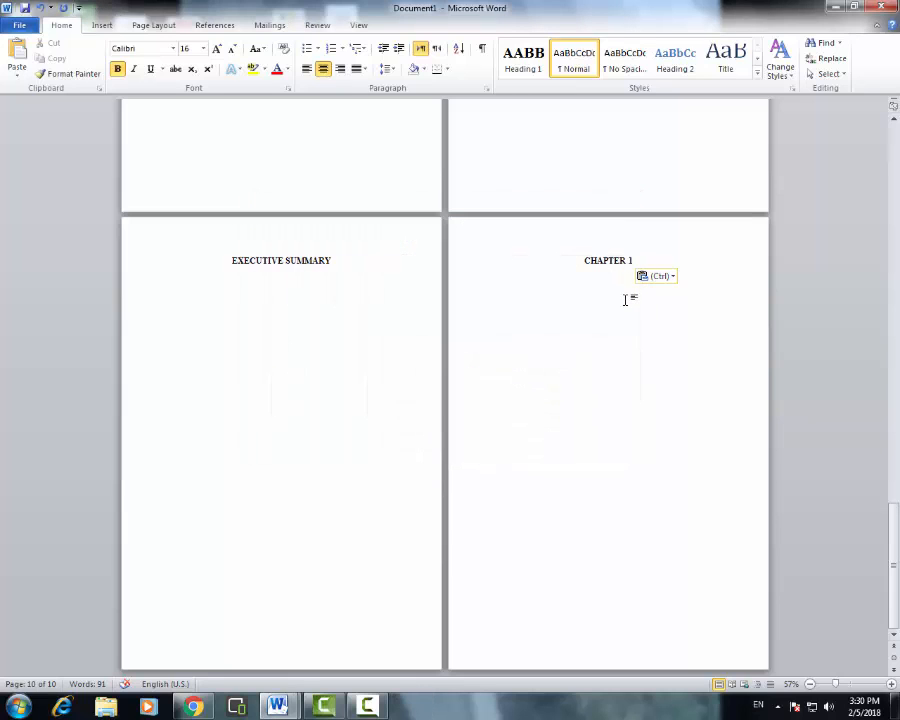